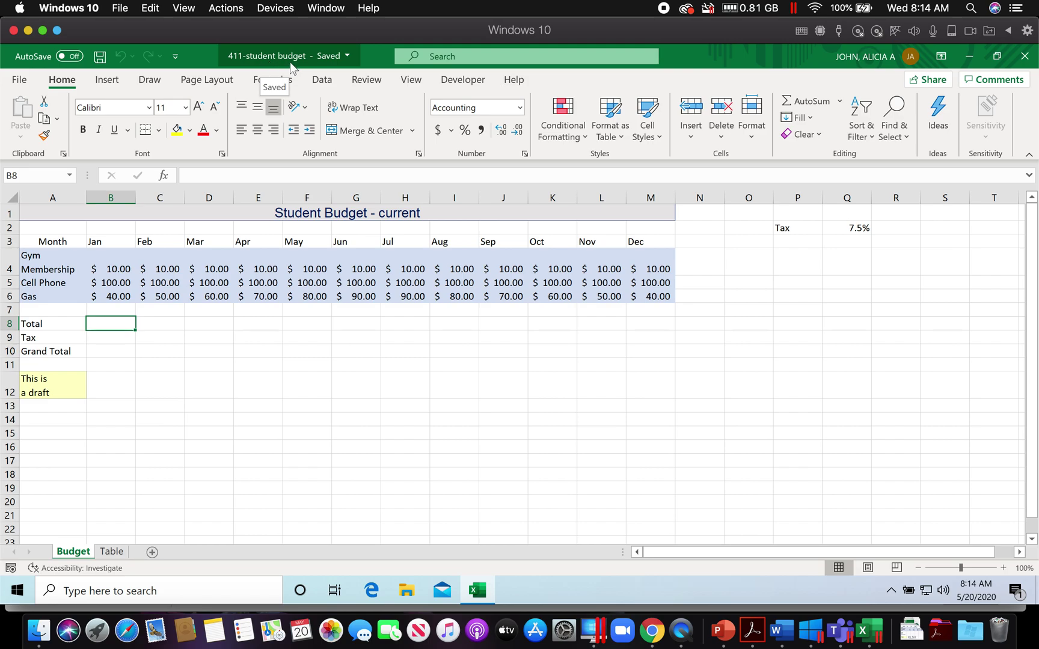
Review the instructions PDF, then return to the Budget sheet and select cell B8.
{"action": "left_click", "coordinate": [751, 630]}
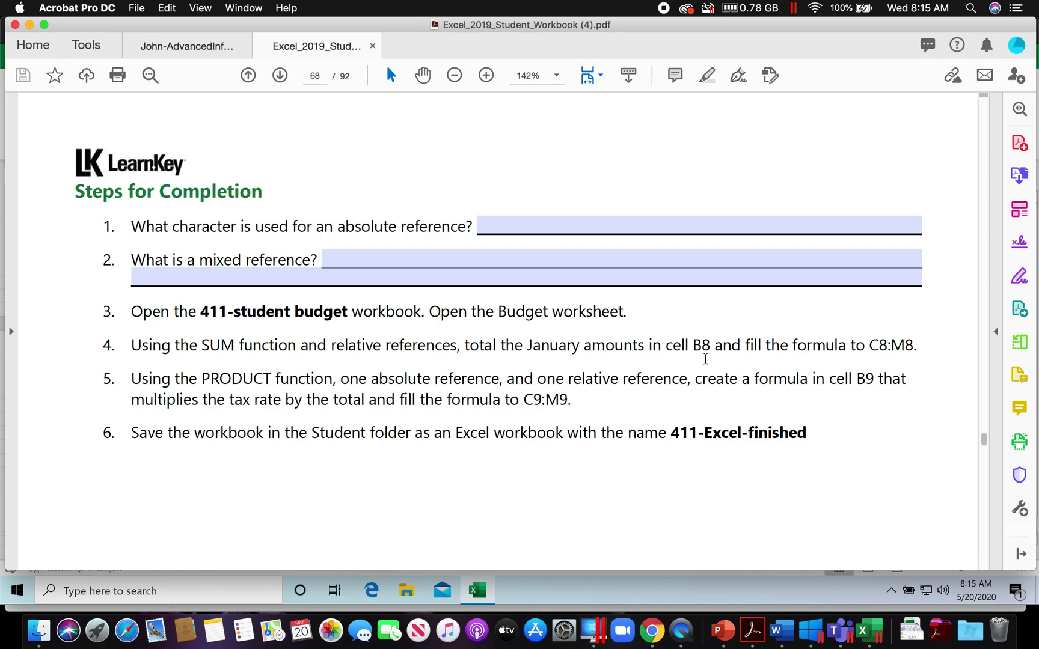
{"action": "left_click", "coordinate": [867, 631]}
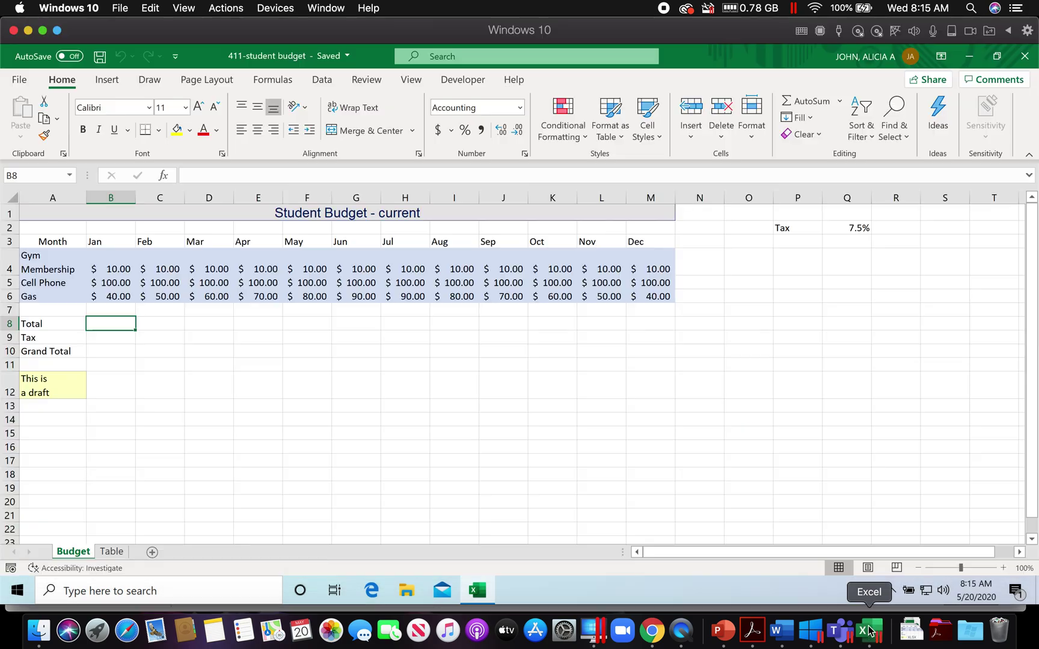
{"action": "left_click", "coordinate": [96, 325]}
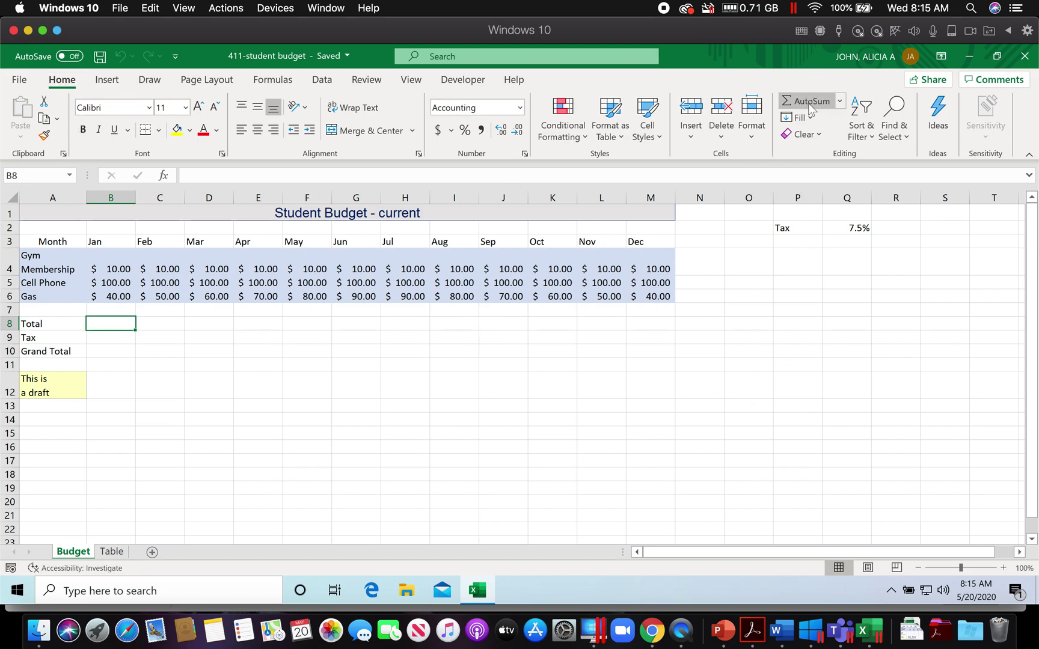
Enter =SUM(B4:B6) in B8 with AutoSum and fill it across to M8.
{"action": "left_click", "coordinate": [268, 79]}
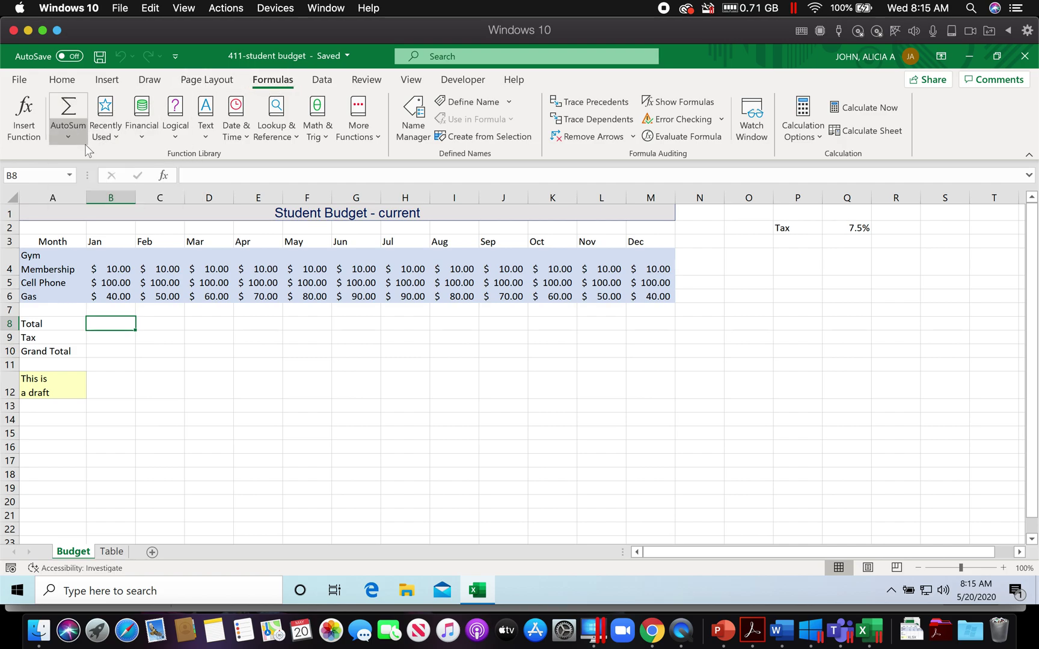
{"action": "left_click", "coordinate": [69, 114]}
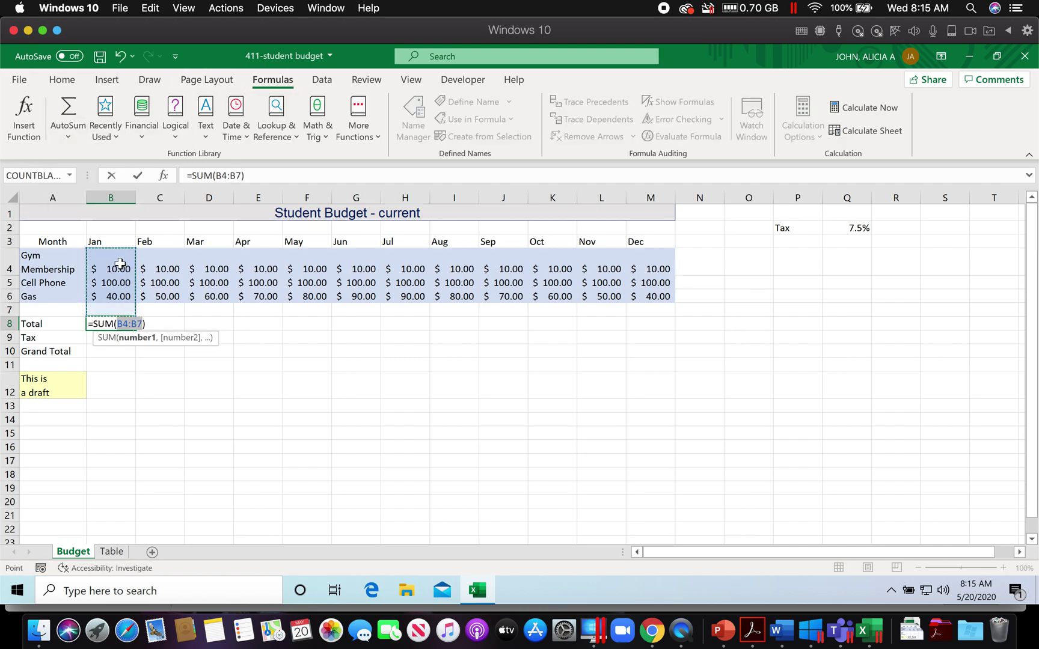
{"action": "left_click_drag", "start_coordinate": [120, 266], "coordinate": [118, 295]}
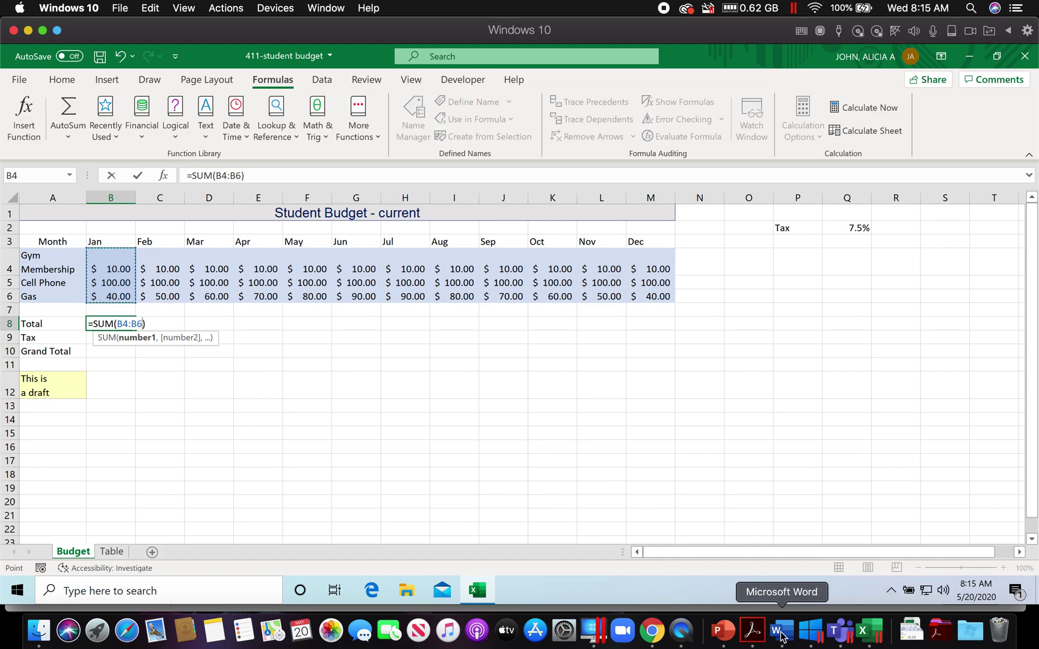
{"action": "left_click", "coordinate": [751, 631]}
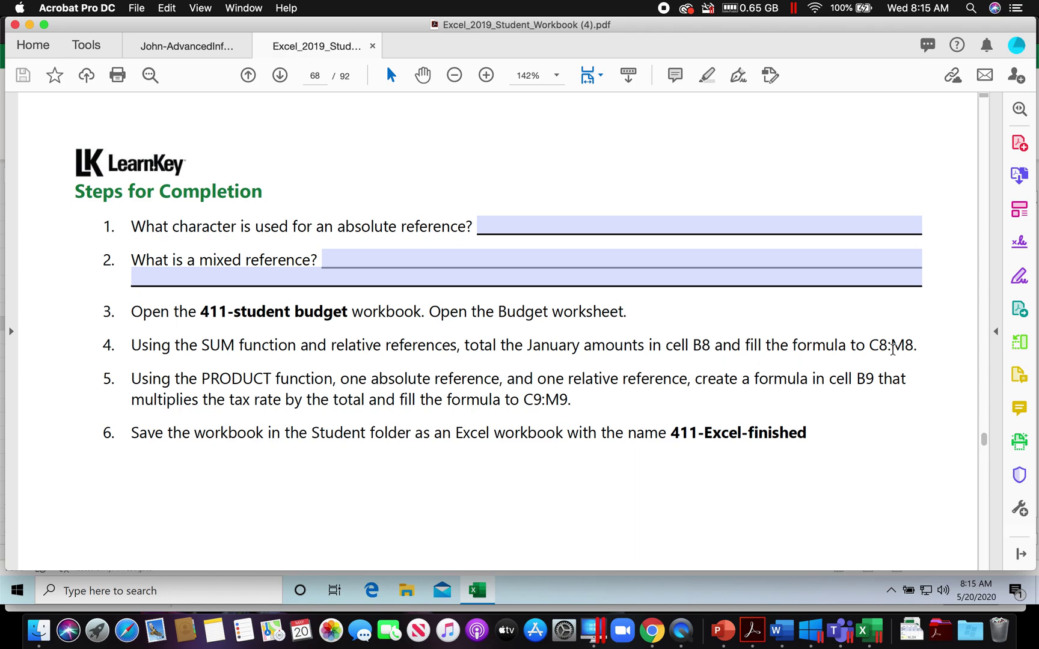
{"action": "left_click", "coordinate": [868, 632]}
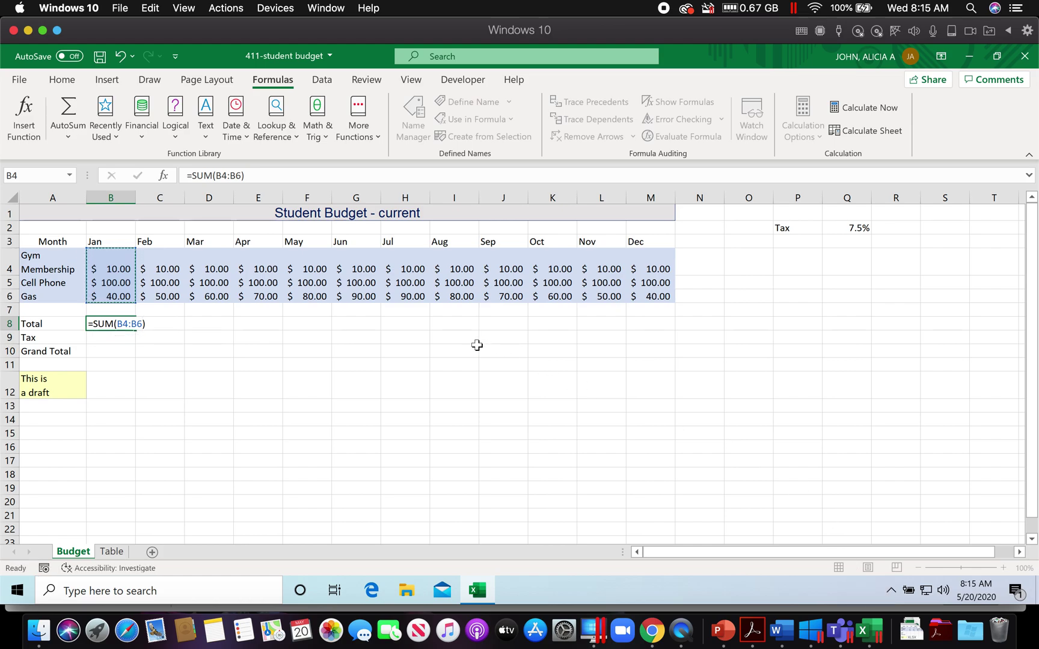
{"action": "key", "text": "Return"}
{"action": "left_click", "coordinate": [114, 324]}
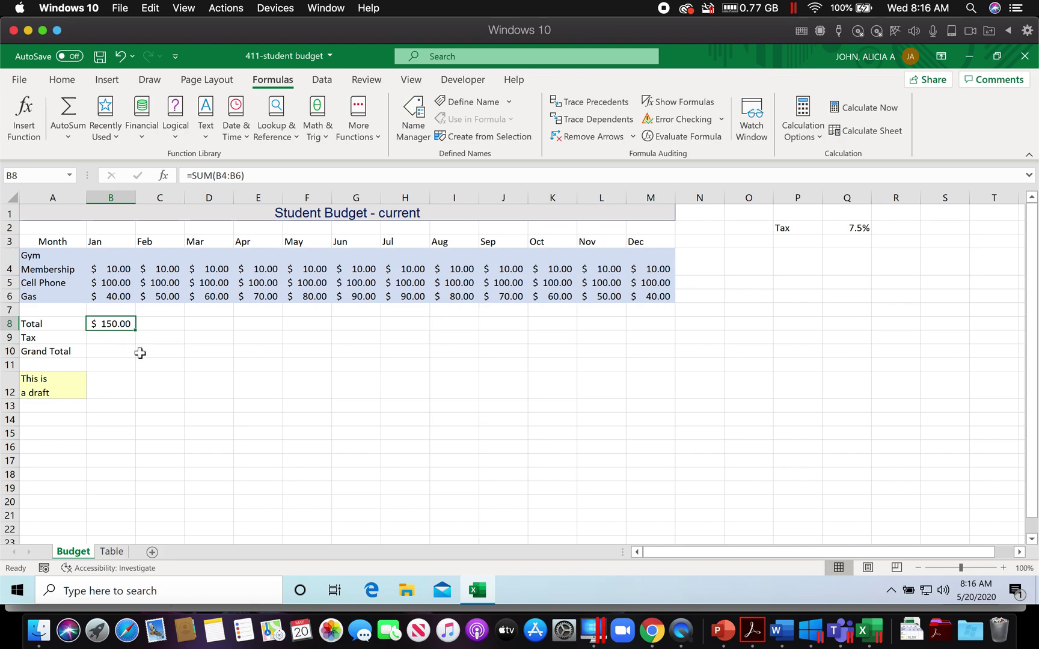
{"action": "left_click_drag", "start_coordinate": [137, 331], "coordinate": [661, 334]}
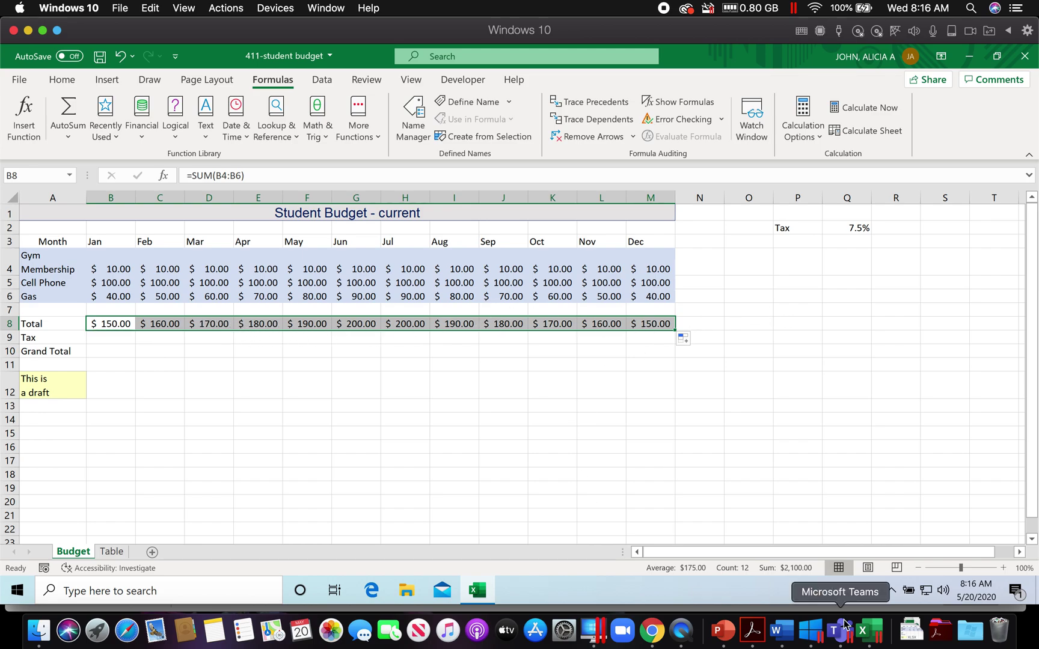
{"action": "left_click", "coordinate": [752, 630]}
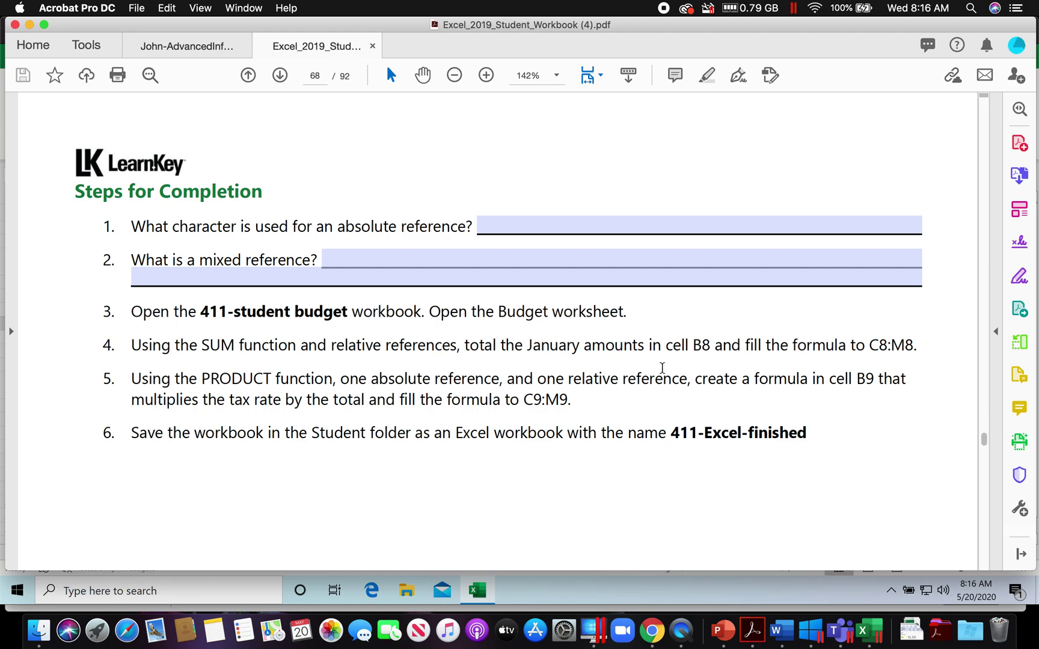
Review the PDF's Figure 14 reference-type table and Domain 4 sidebar, then return to Excel.
{"action": "scroll", "coordinate": [602, 411], "scroll_direction": "up", "scroll_amount": 2}
{"action": "scroll", "coordinate": [602, 412], "scroll_direction": "up", "scroll_amount": 13}
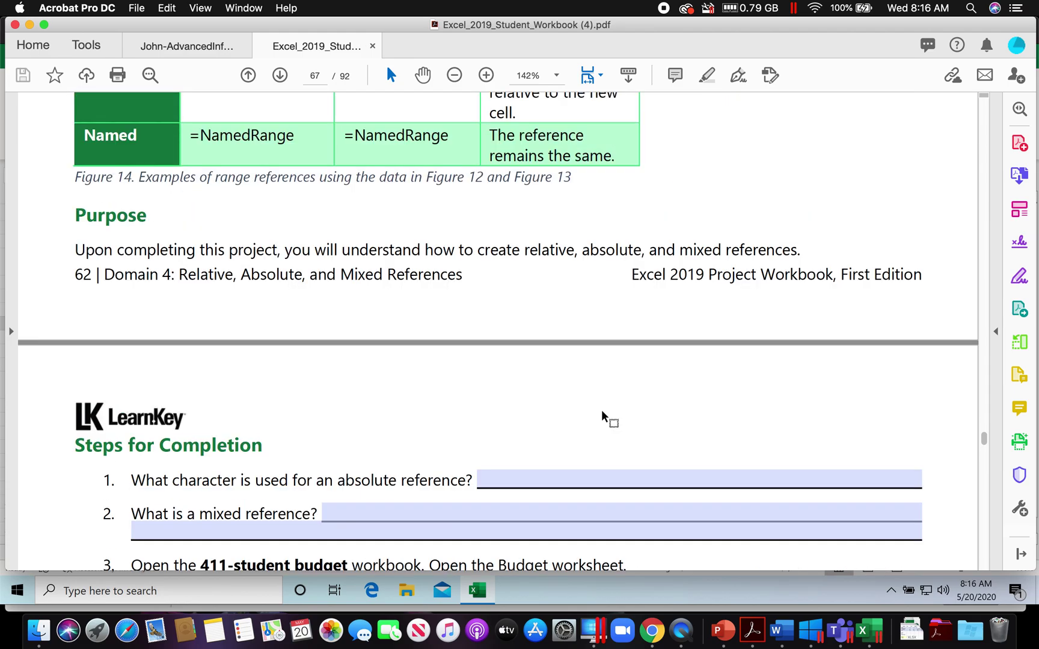
{"action": "scroll", "coordinate": [601, 409], "scroll_direction": "up", "scroll_amount": 6}
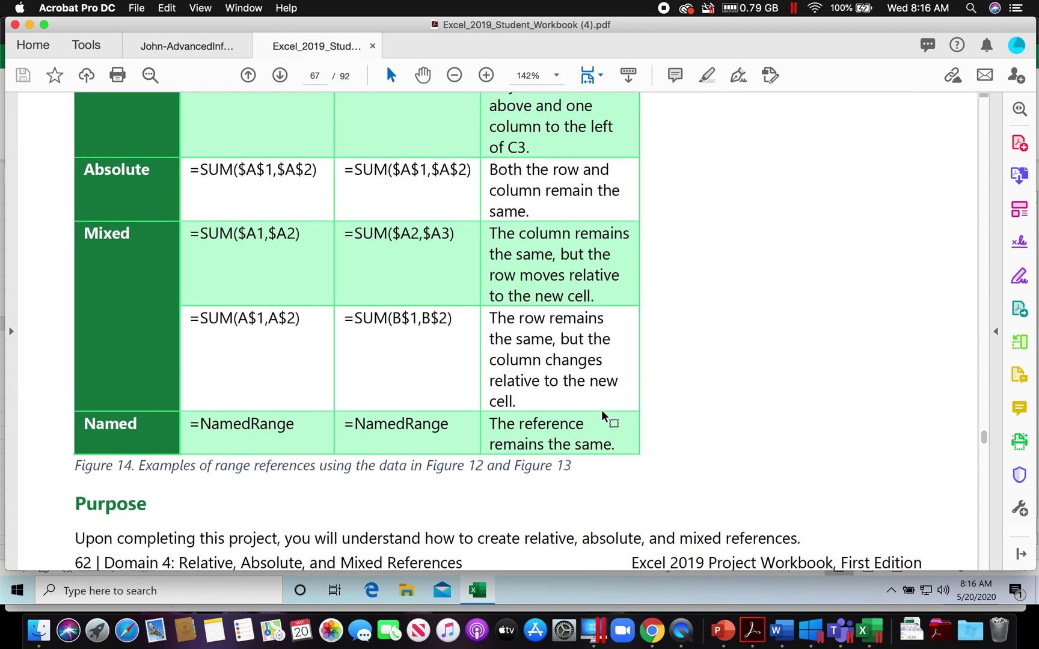
{"action": "scroll", "coordinate": [602, 412], "scroll_direction": "up", "scroll_amount": 1}
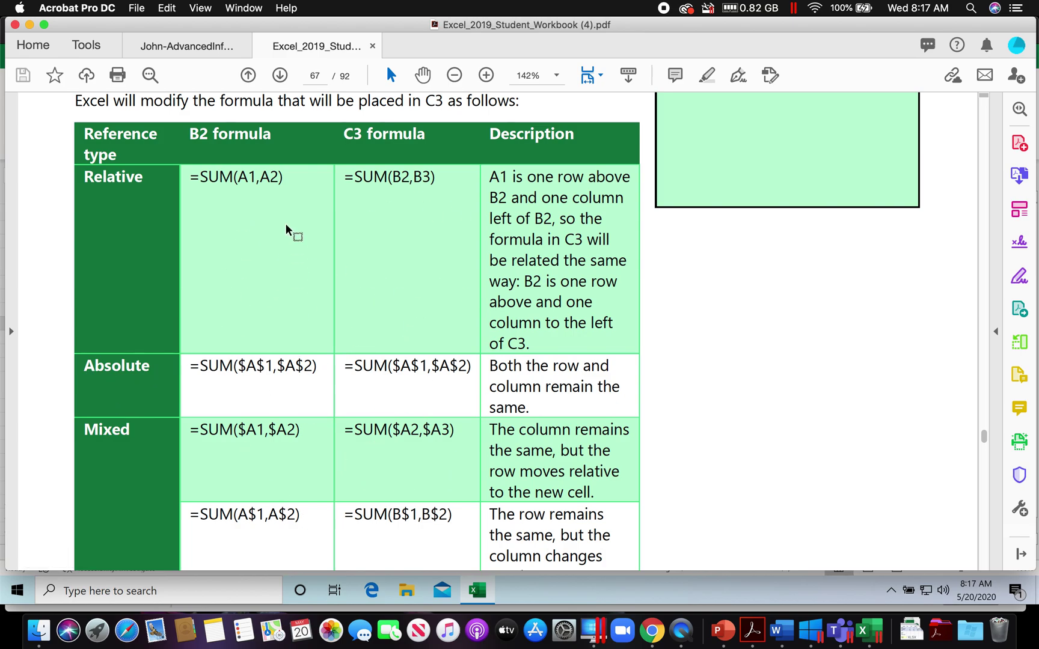
{"action": "scroll", "coordinate": [415, 368], "scroll_direction": "up", "scroll_amount": 10}
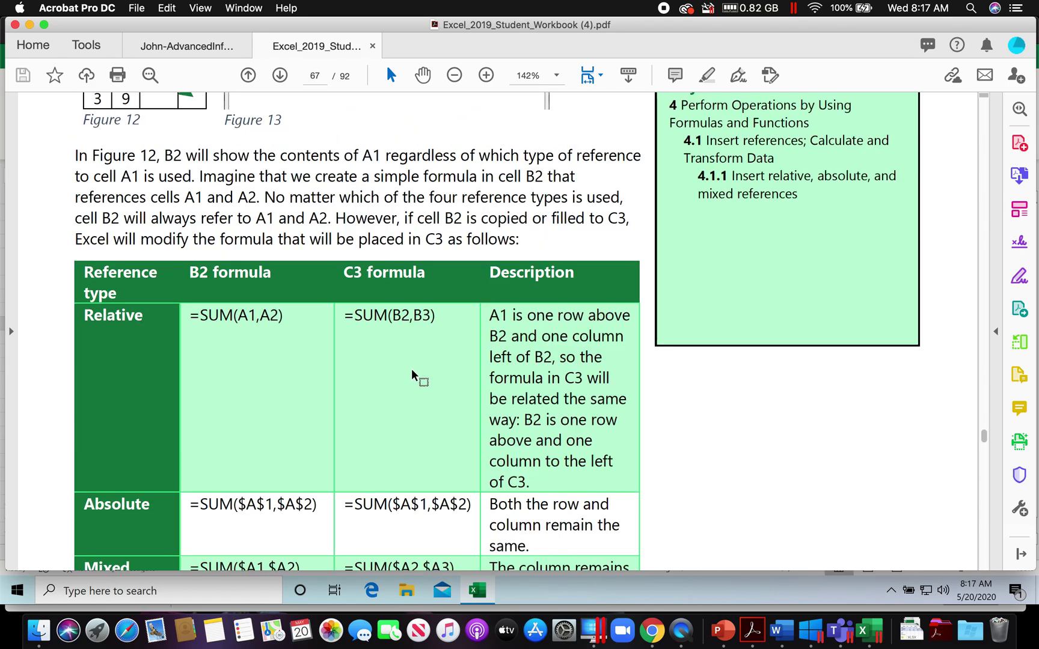
{"action": "scroll", "coordinate": [407, 373], "scroll_direction": "up", "scroll_amount": 1}
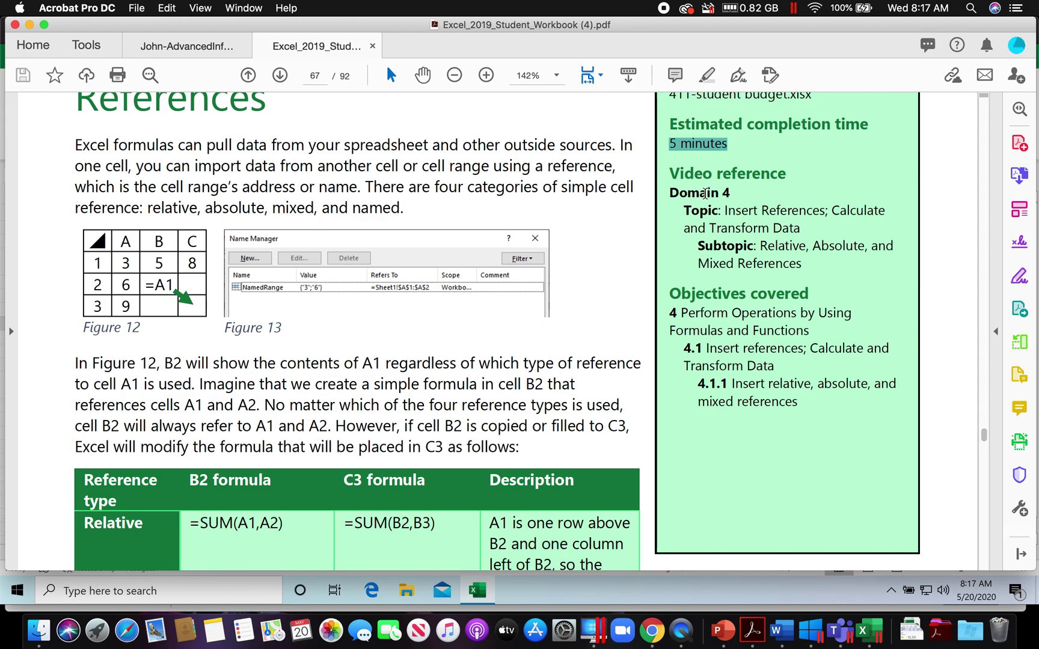
{"action": "left_click_drag", "start_coordinate": [678, 193], "coordinate": [724, 193]}
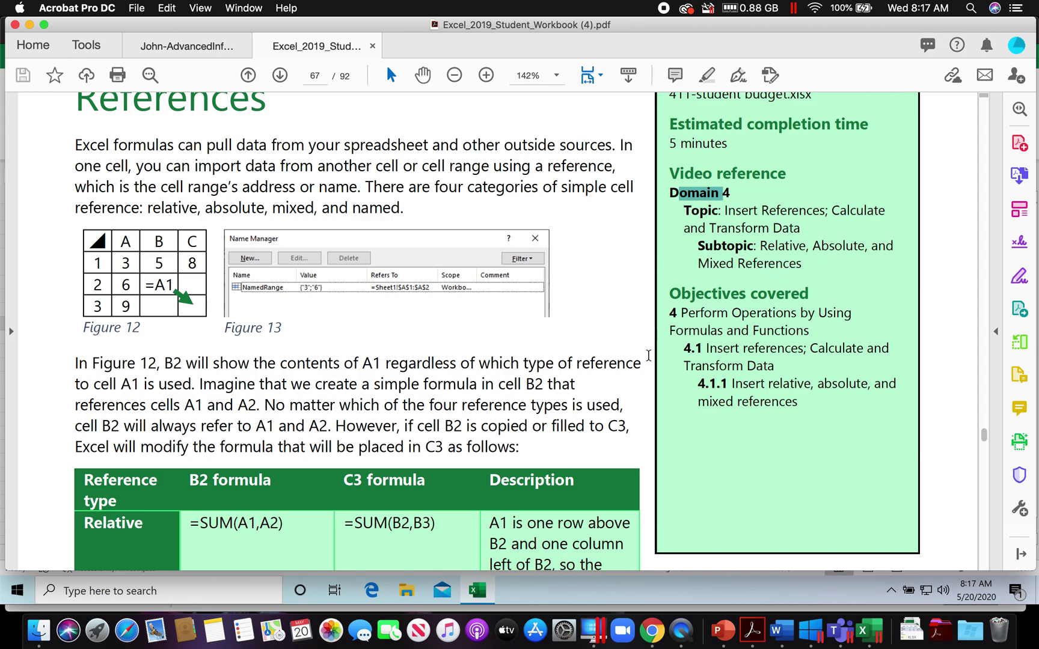
{"action": "scroll", "coordinate": [682, 415], "scroll_direction": "down", "scroll_amount": 15}
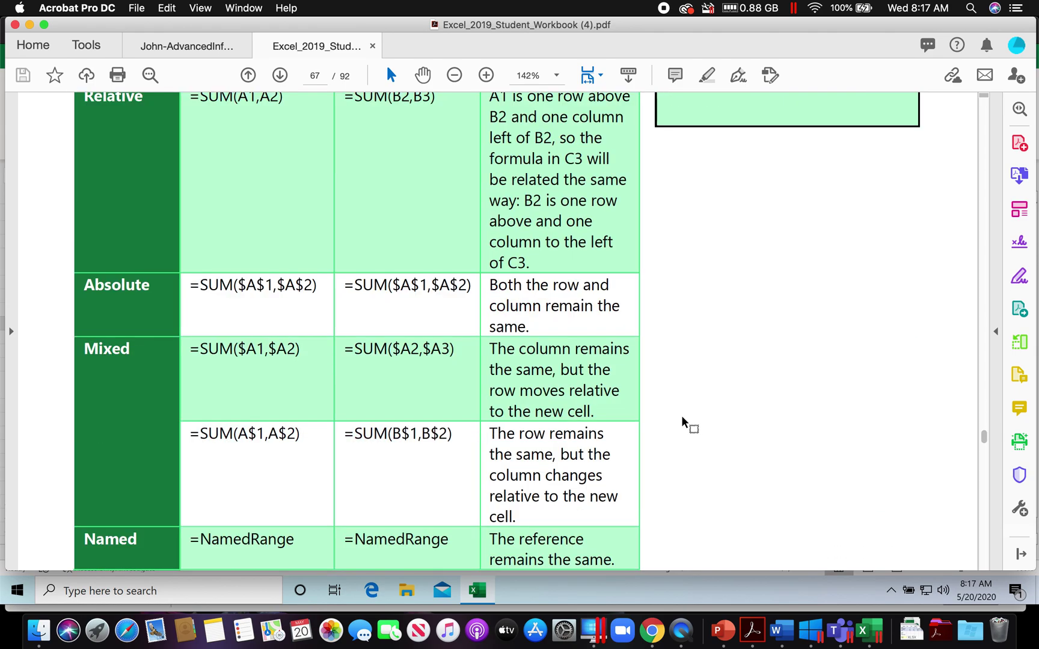
{"action": "scroll", "coordinate": [682, 416], "scroll_direction": "down", "scroll_amount": 8}
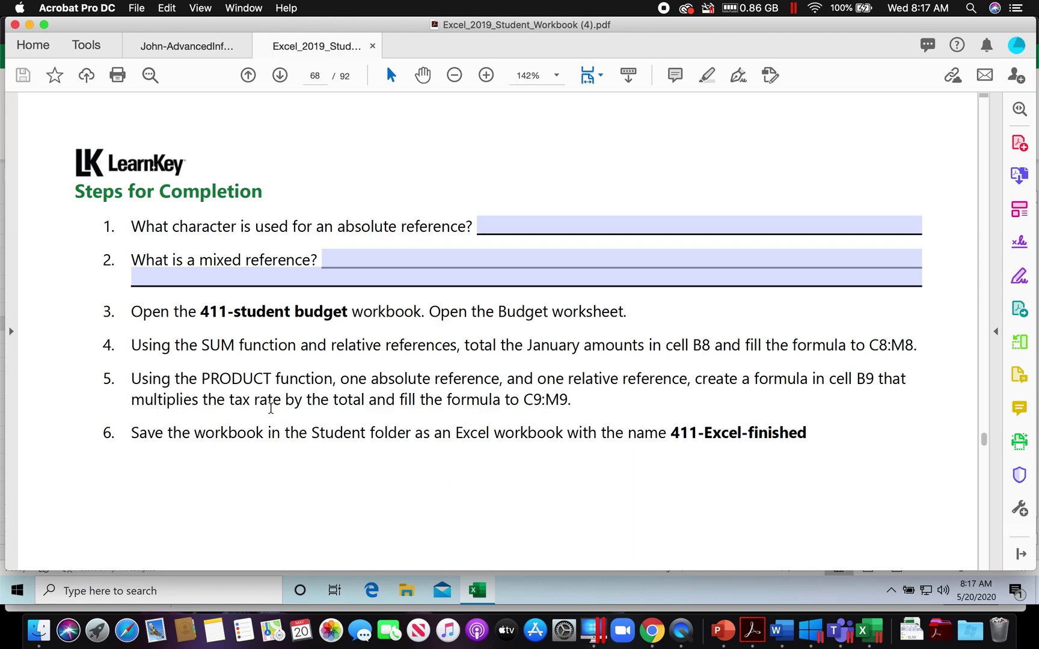
{"action": "left_click", "coordinate": [865, 630]}
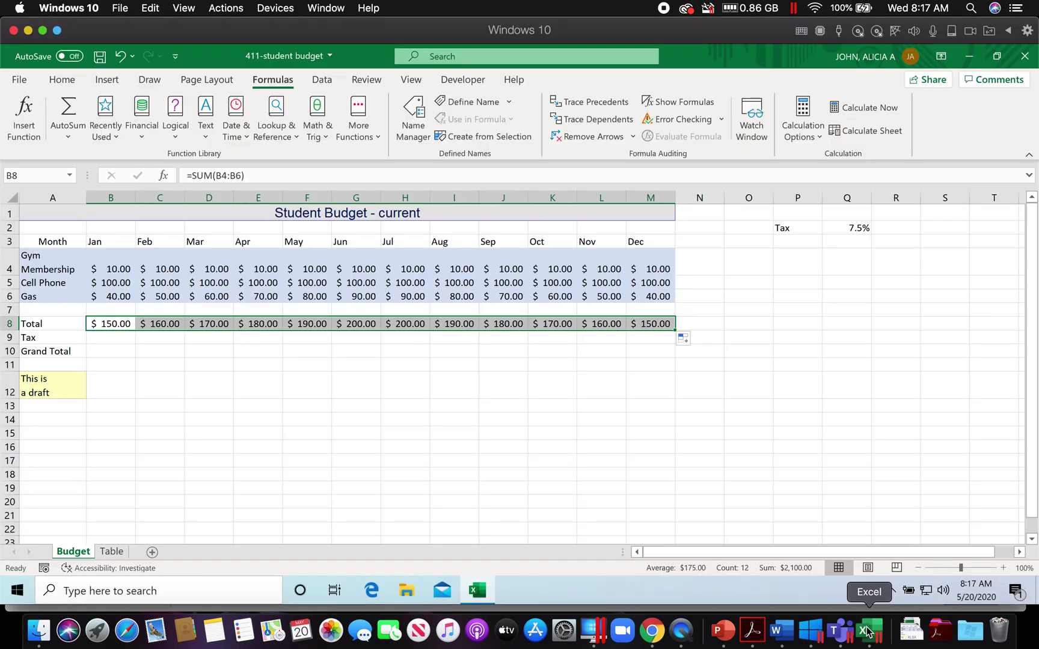
Enter =PRODUCT(B8,Q2) in B9 through Function Arguments, giving a January tax of 11.25.
{"action": "left_click", "coordinate": [103, 338]}
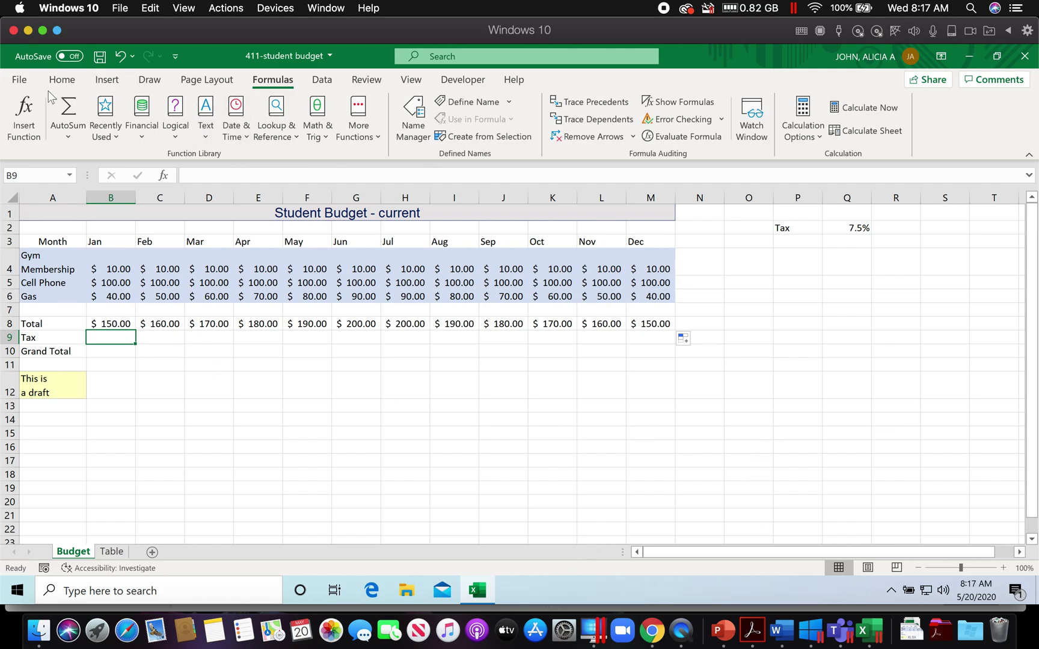
{"action": "left_click", "coordinate": [24, 118]}
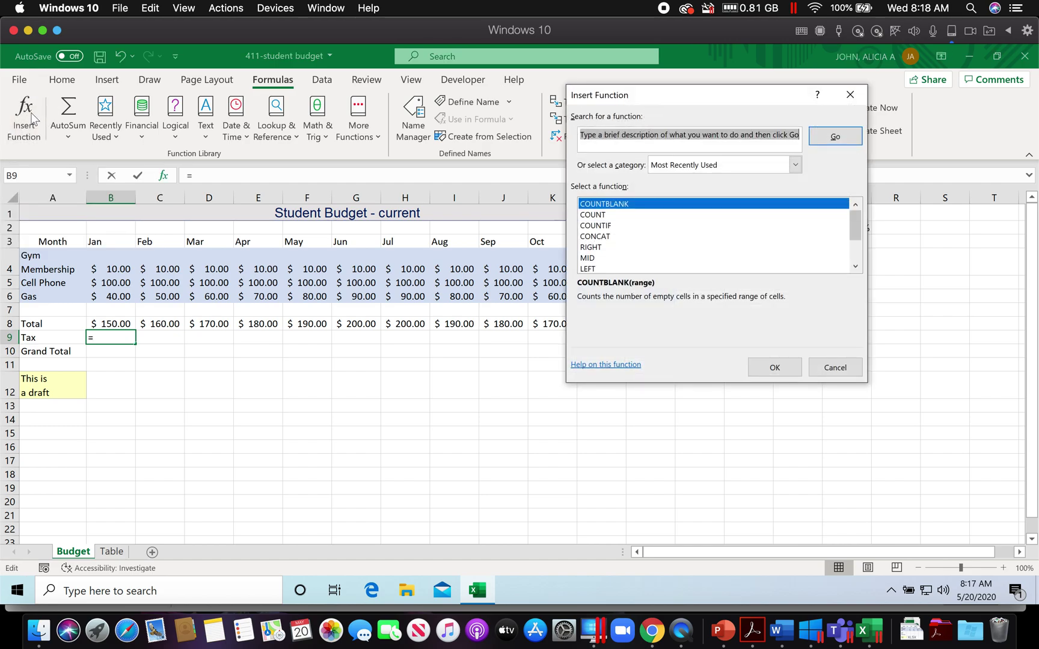
{"action": "type", "text": "product"}
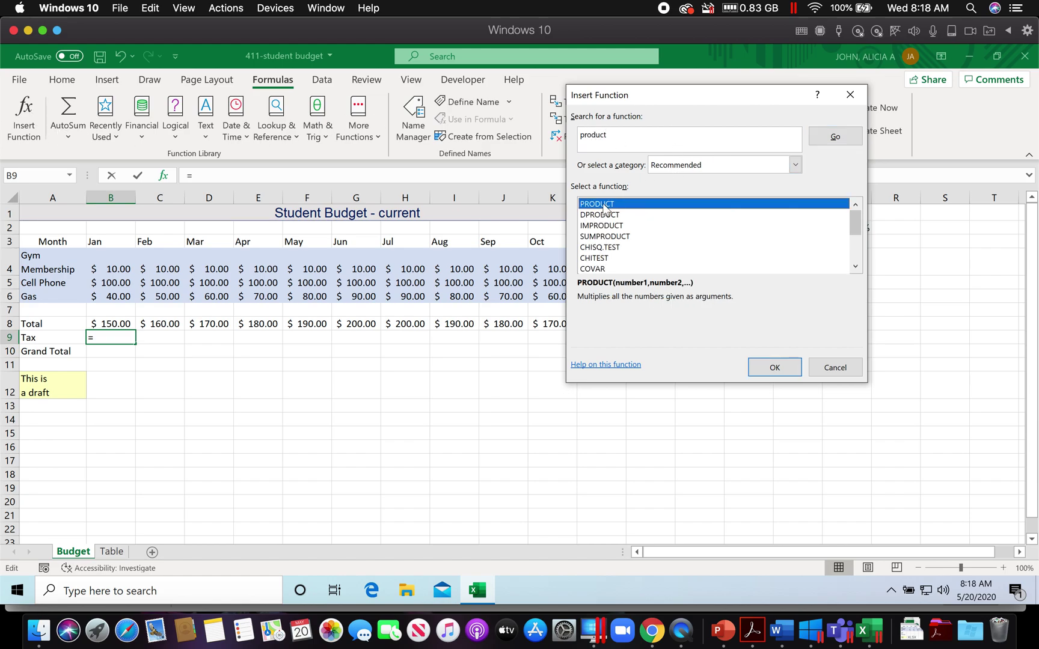
{"action": "left_click", "coordinate": [776, 367]}
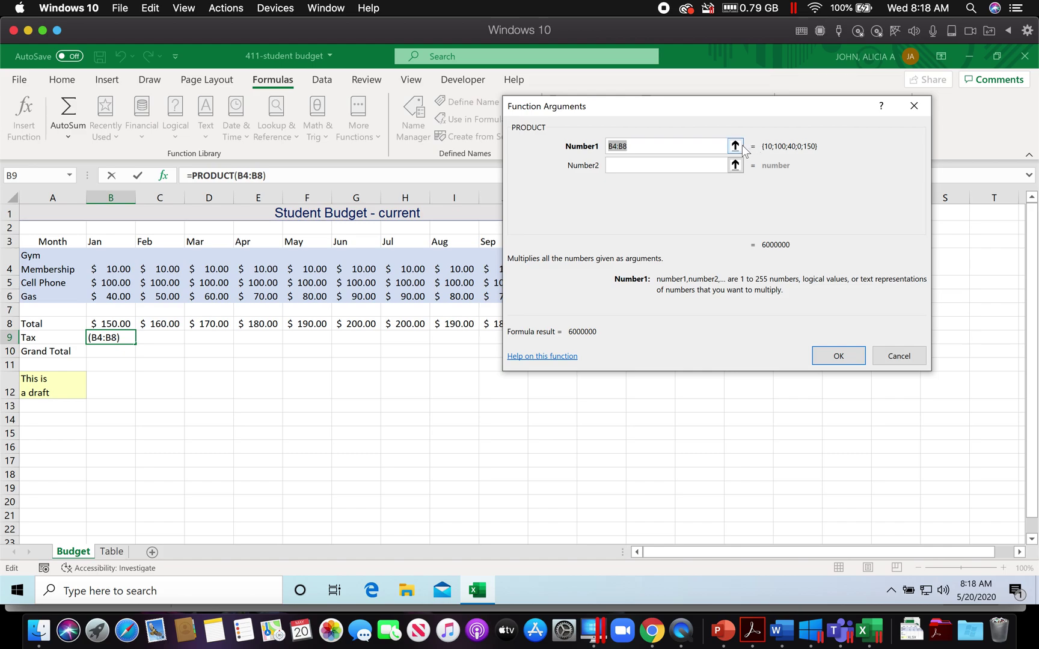
{"action": "left_click", "coordinate": [735, 146]}
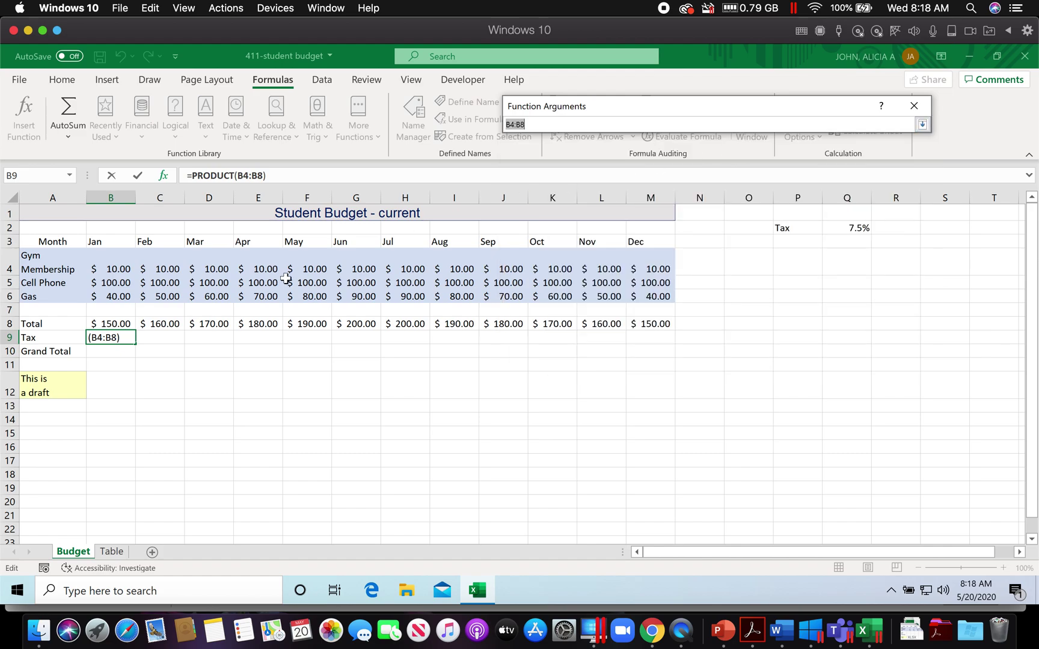
{"action": "left_click", "coordinate": [121, 323]}
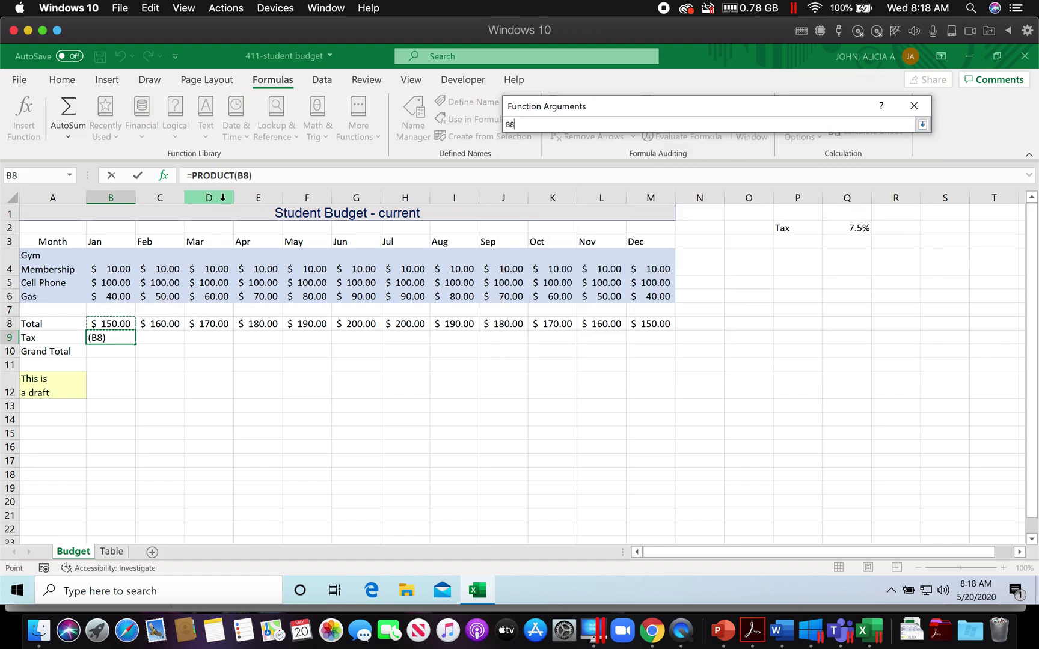
{"action": "left_click", "coordinate": [922, 125]}
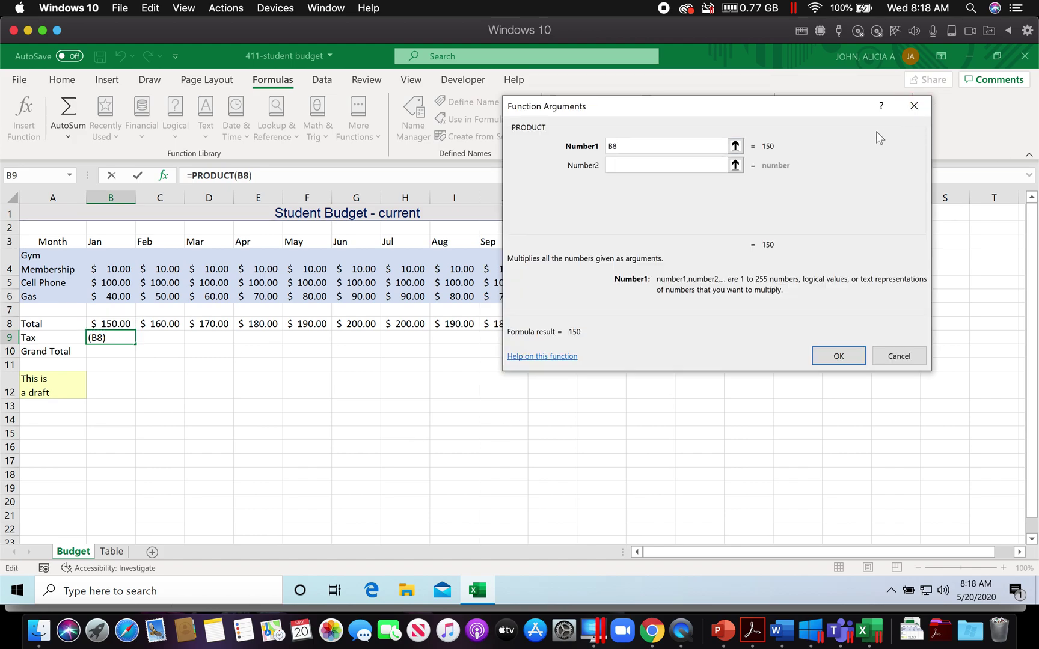
{"action": "left_click", "coordinate": [735, 166]}
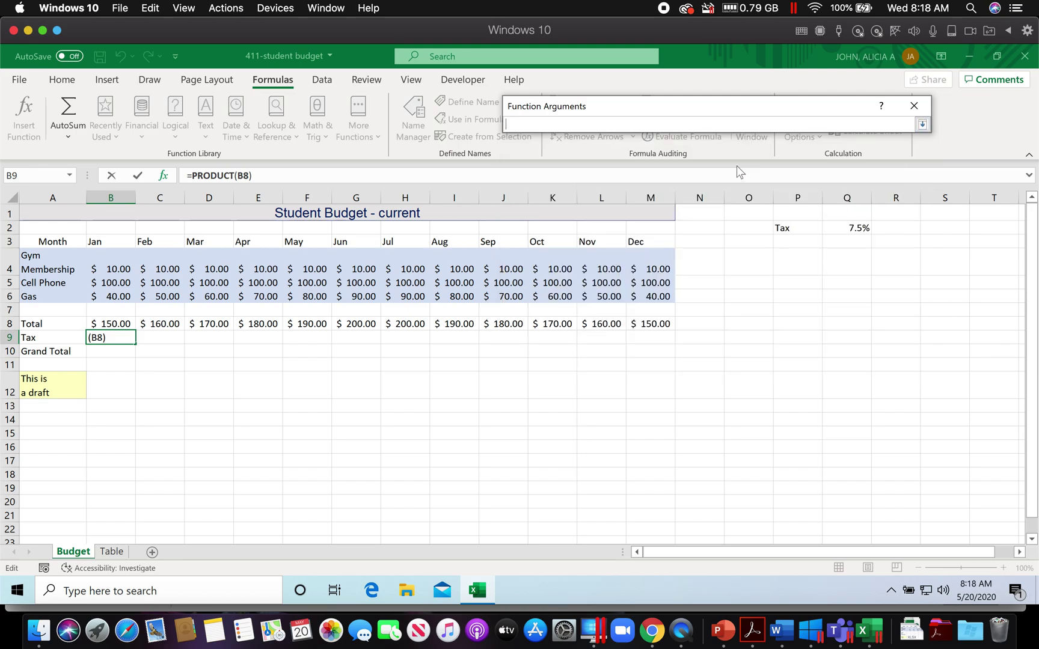
{"action": "left_click", "coordinate": [852, 228]}
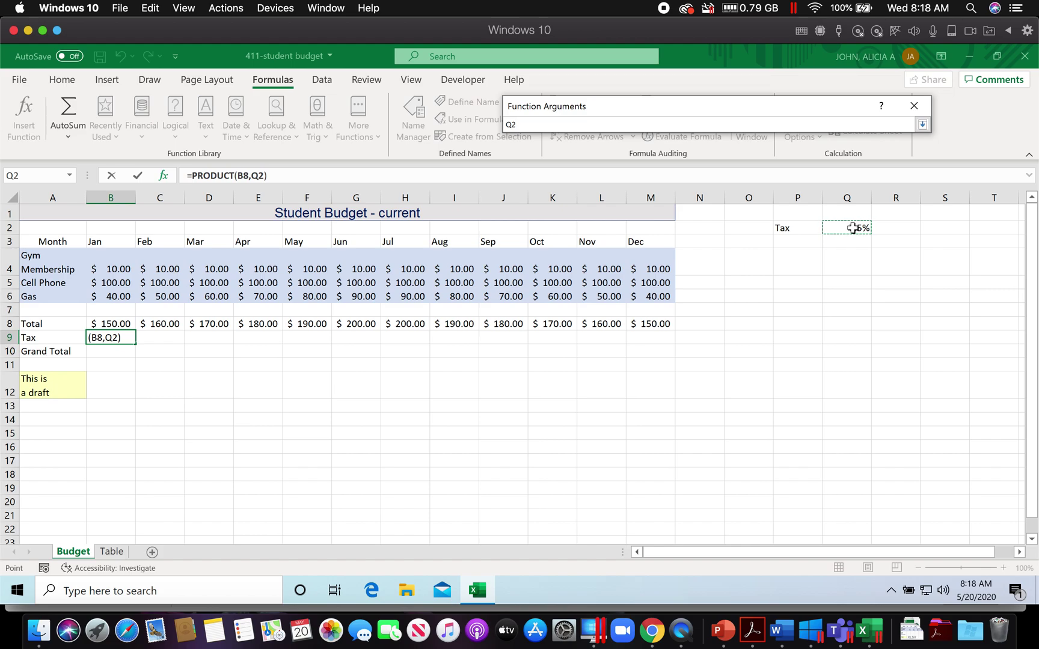
{"action": "left_click", "coordinate": [922, 124]}
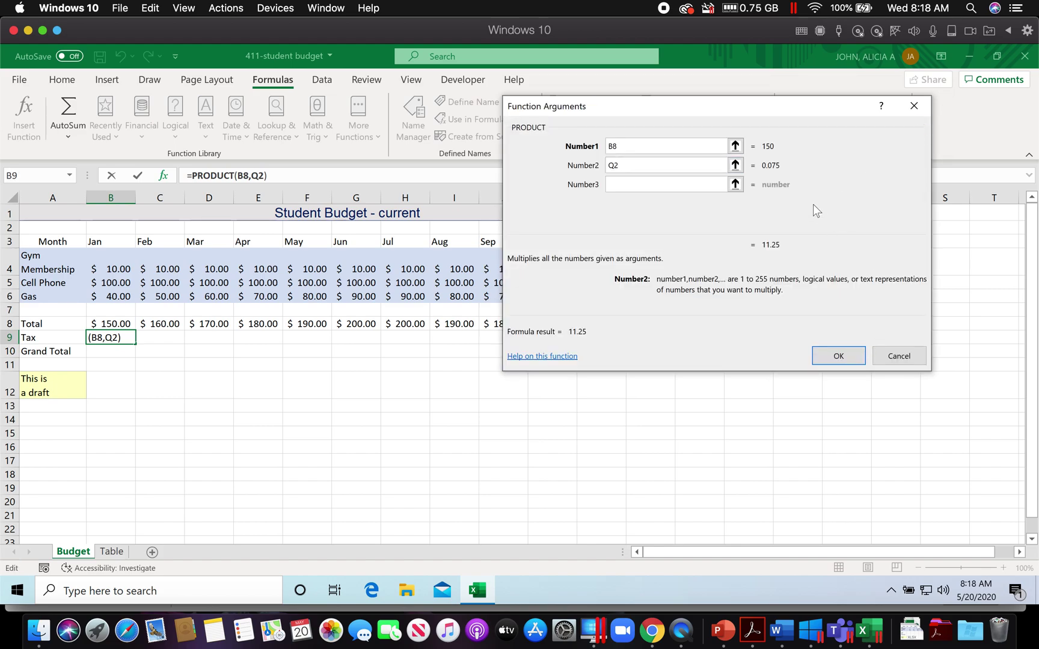
{"action": "left_click", "coordinate": [839, 356]}
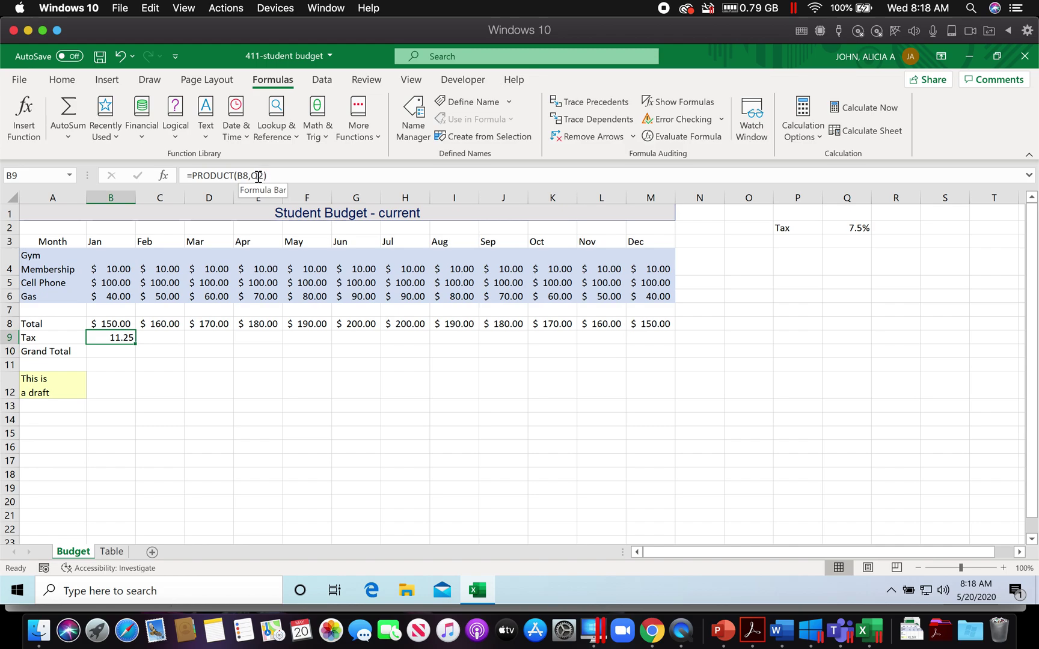
{"action": "left_click", "coordinate": [250, 176]}
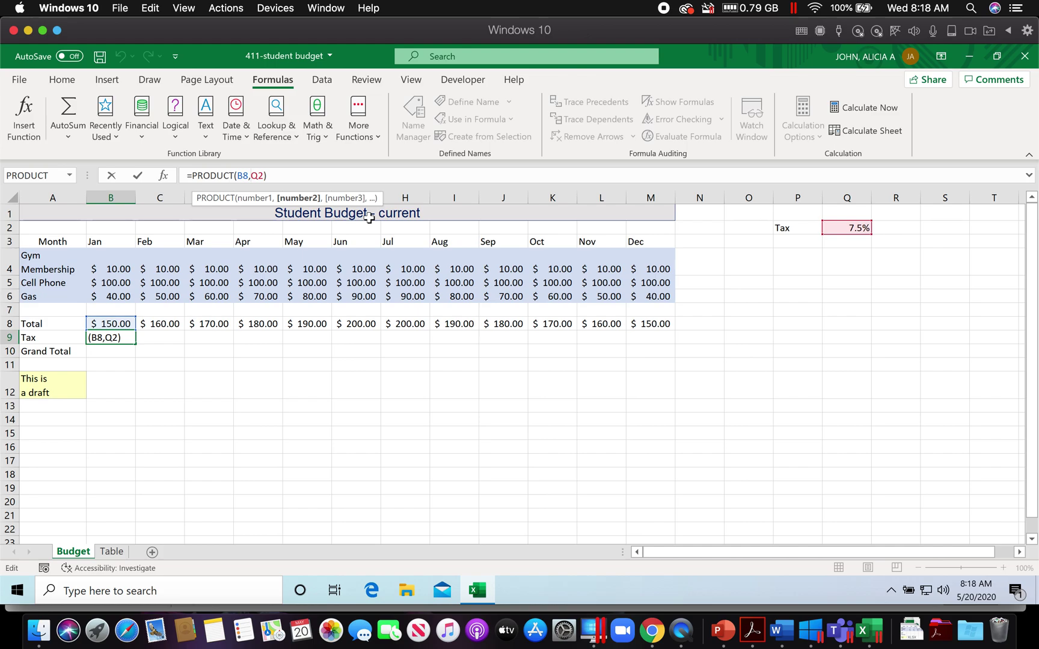
Lock the tax rate so B9 reads =PRODUCT(B8,$Q$2), then recheck the instructions.
{"action": "type", "text": "$"}
{"action": "type", "text": "$"}
{"action": "key", "text": "Return"}
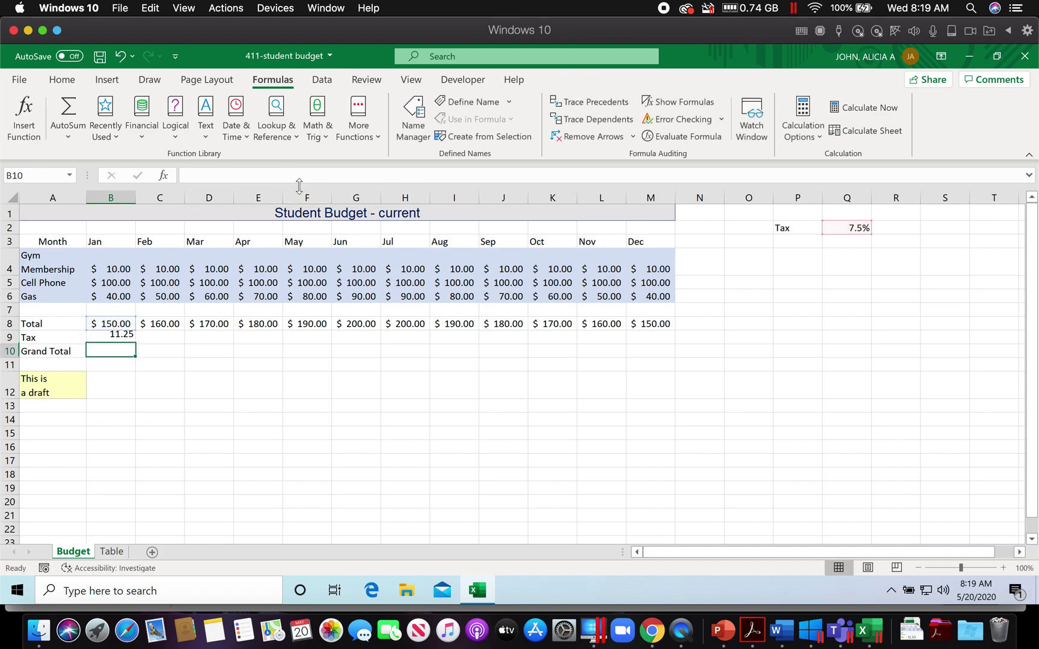
{"action": "left_click", "coordinate": [116, 337]}
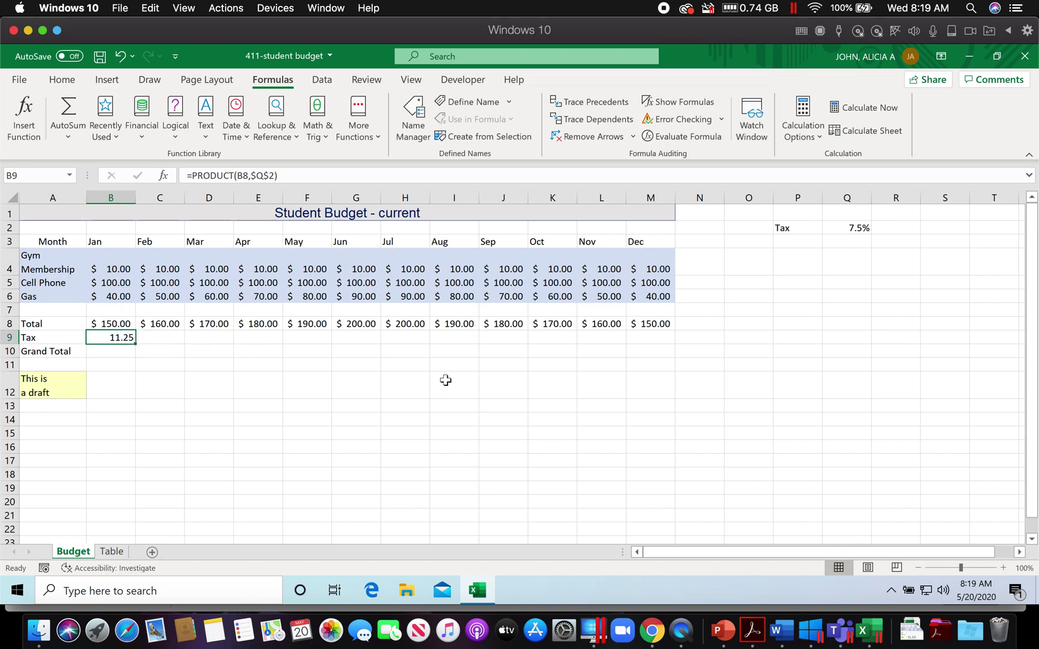
{"action": "left_click", "coordinate": [766, 636]}
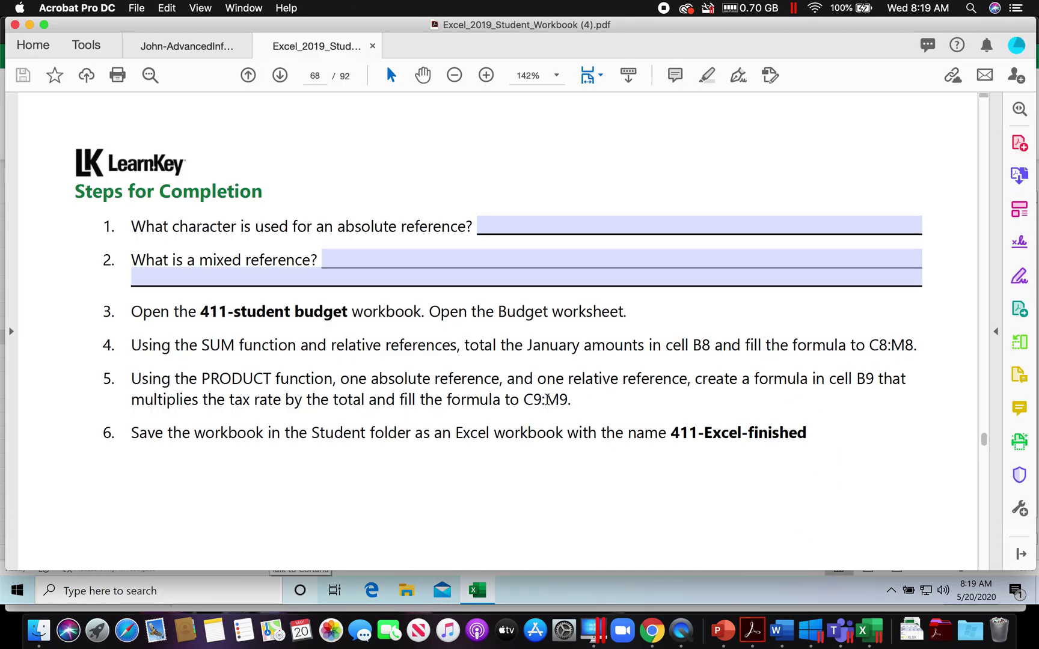
{"action": "left_click", "coordinate": [863, 630]}
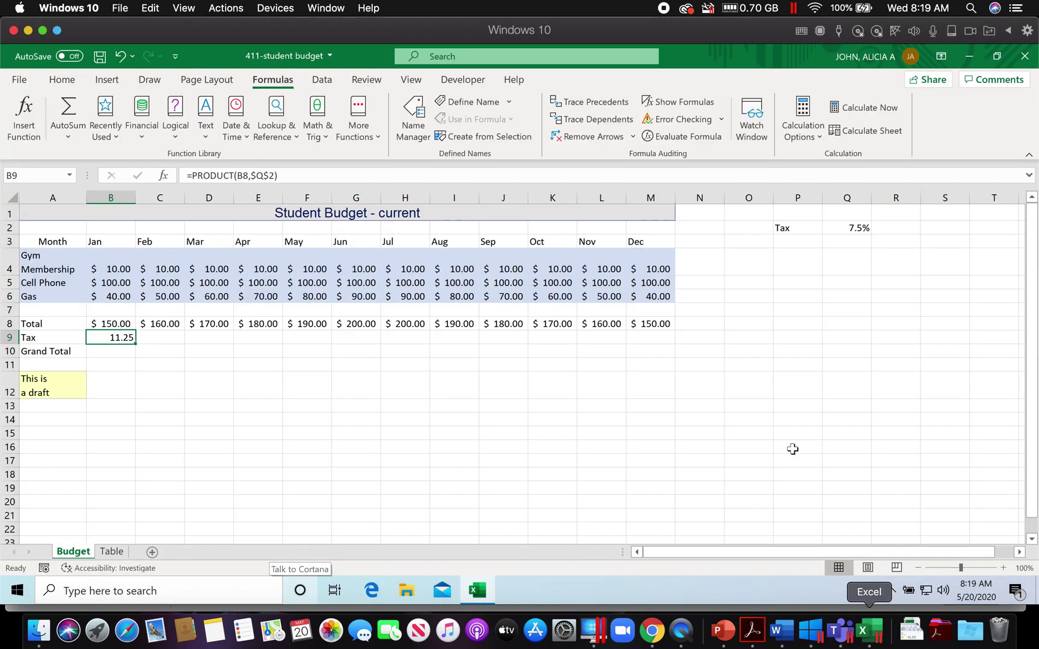
Fill the B9 tax formula across to M9 and spot-check the copied formulas in C9–I9.
{"action": "left_click_drag", "start_coordinate": [135, 344], "coordinate": [670, 348]}
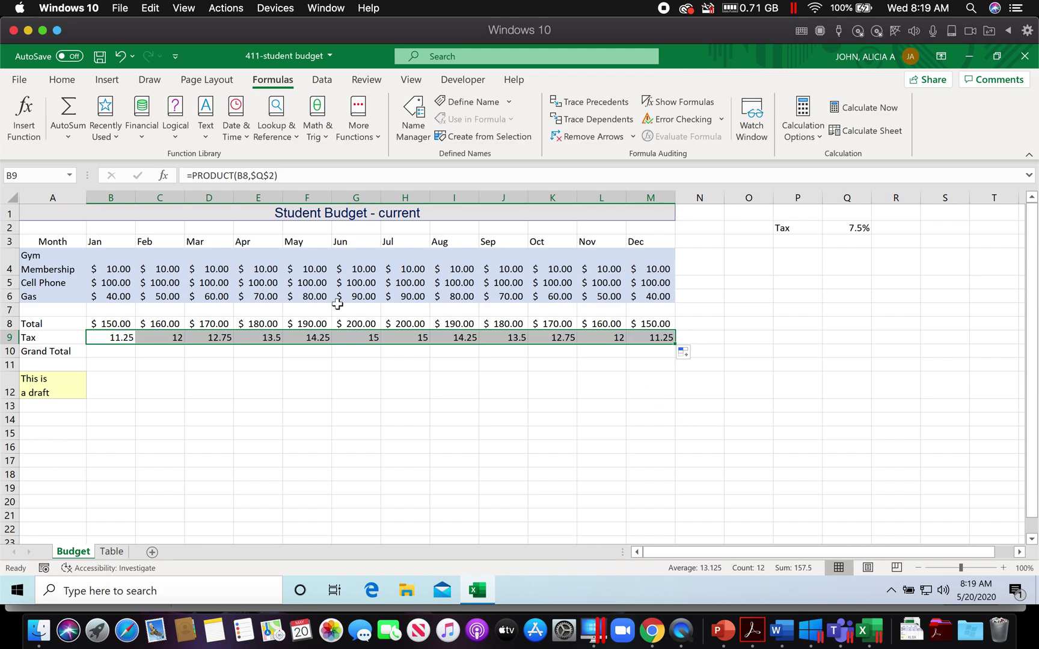
{"action": "left_click", "coordinate": [170, 338]}
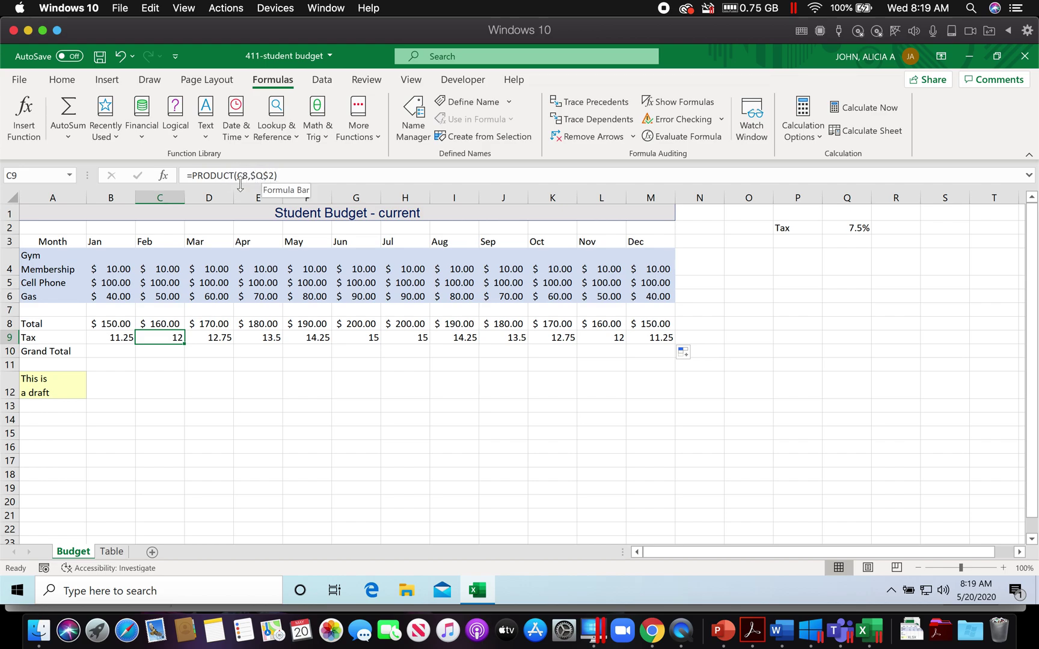
{"action": "left_click", "coordinate": [163, 323]}
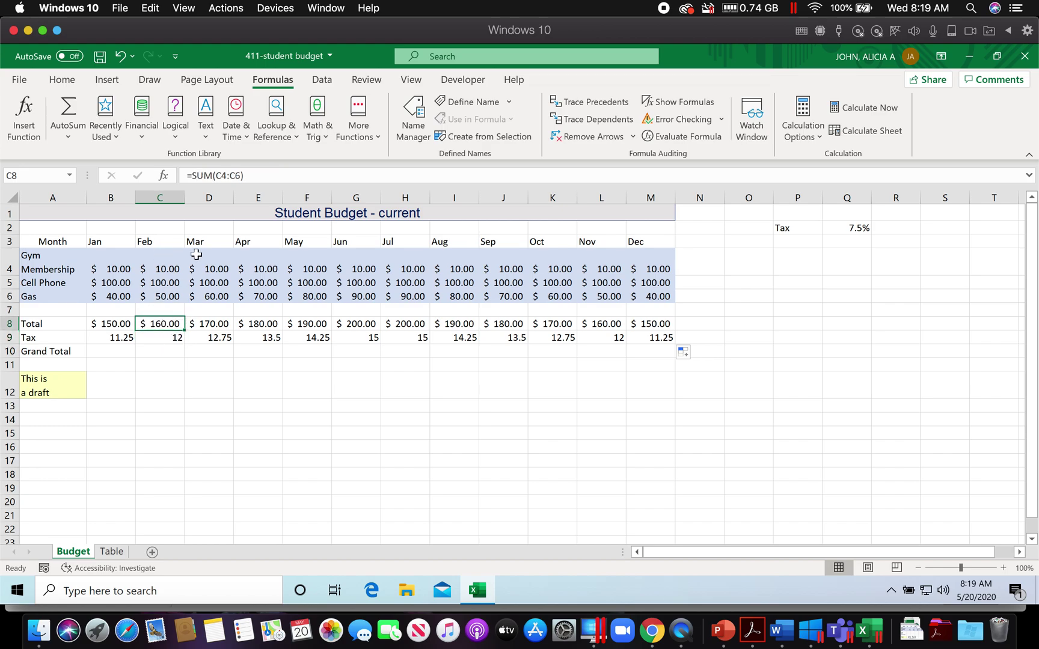
{"action": "left_click", "coordinate": [163, 336]}
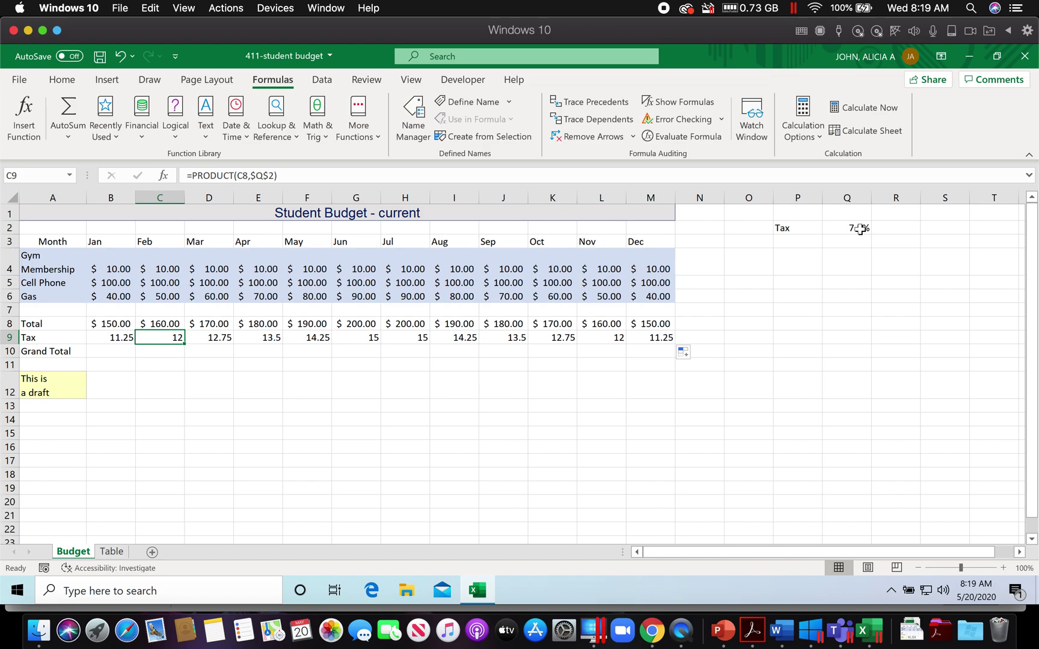
{"action": "left_click", "coordinate": [264, 338]}
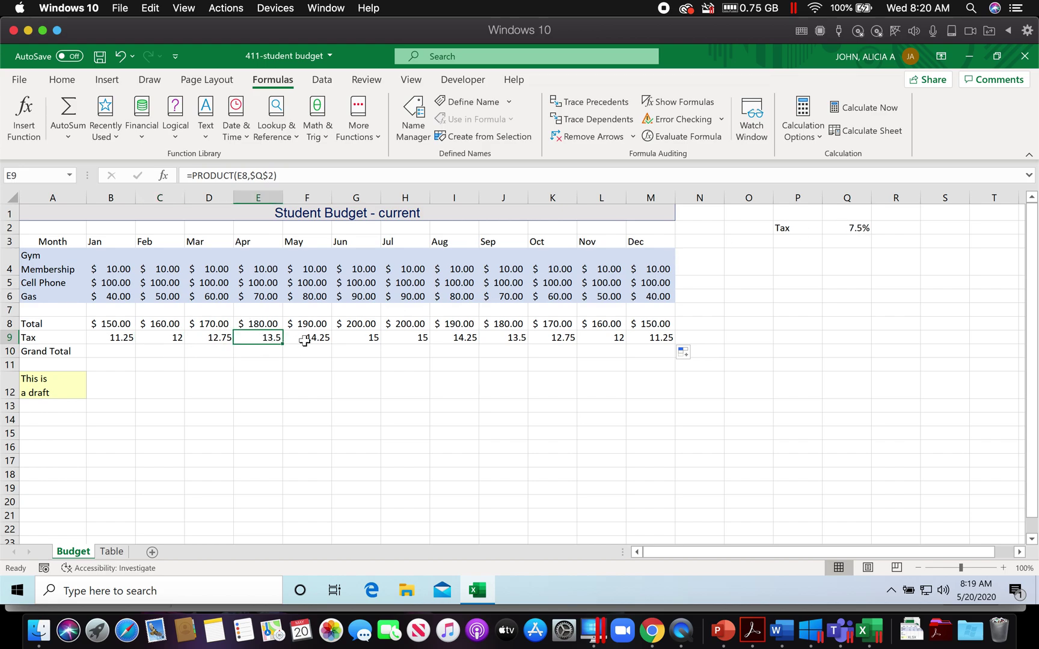
{"action": "left_click", "coordinate": [306, 338]}
{"action": "left_click", "coordinate": [369, 339]}
{"action": "left_click", "coordinate": [407, 341]}
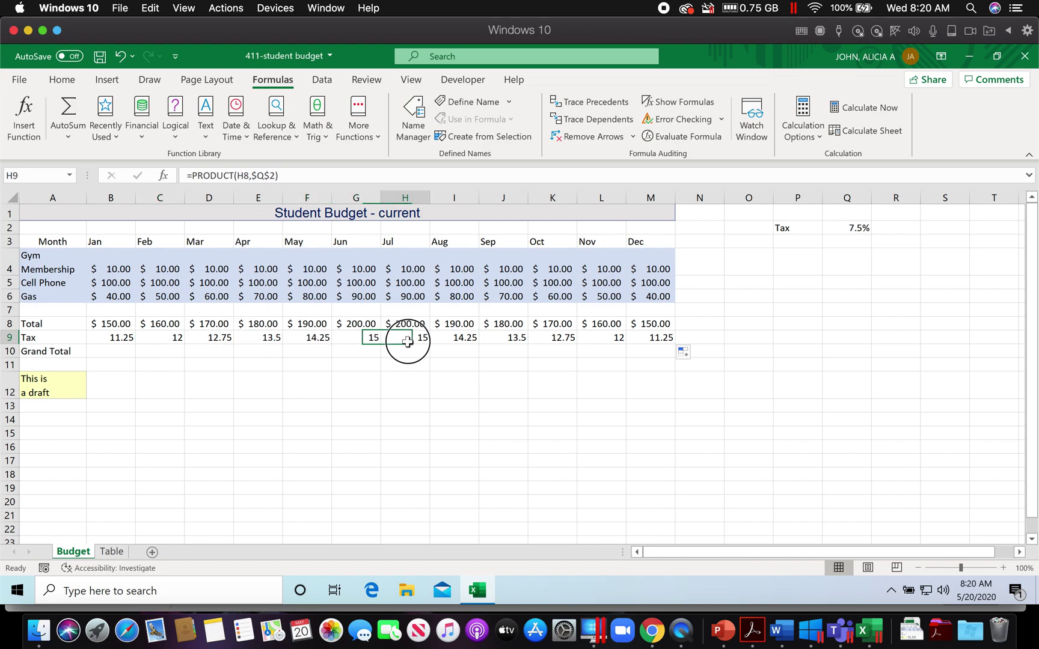
{"action": "left_click", "coordinate": [446, 341]}
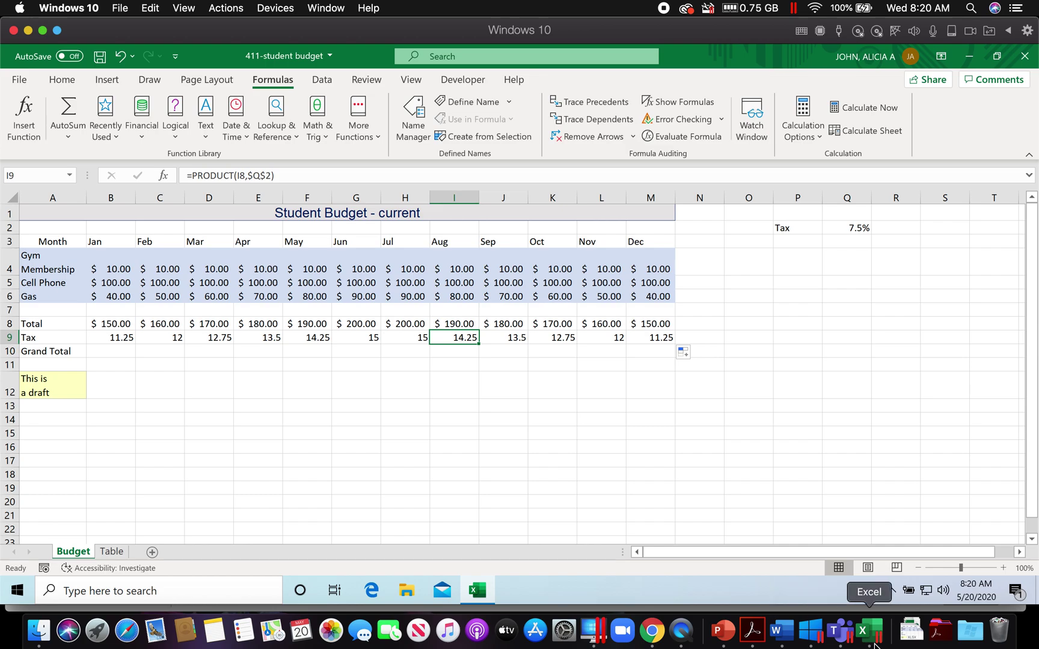
{"action": "left_click", "coordinate": [751, 630]}
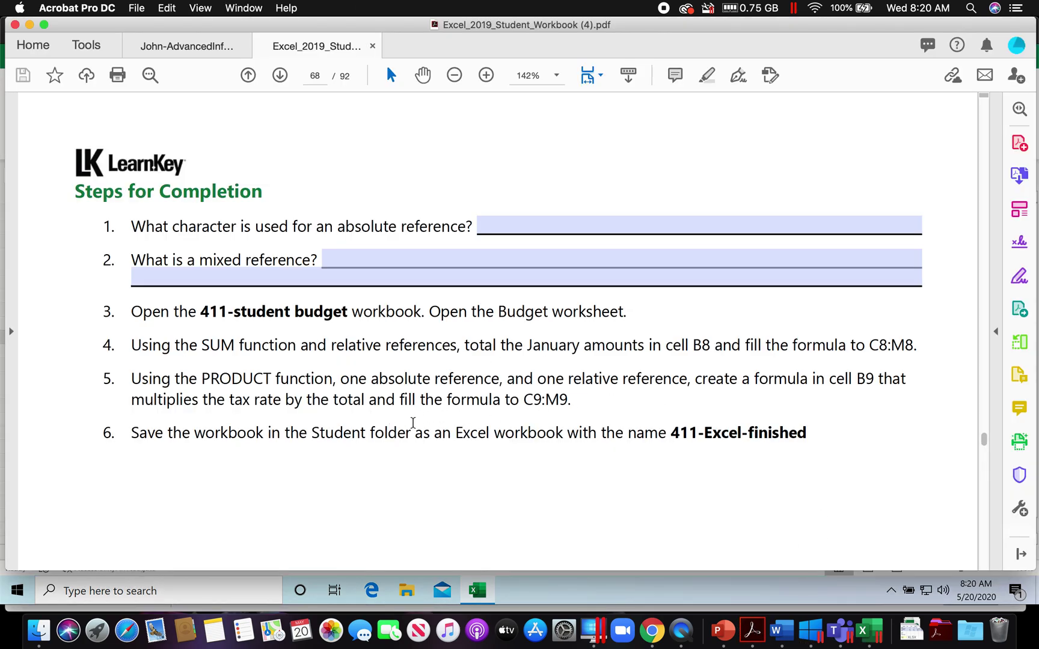
Copy the save-as name RelativeYourName from the May calendar PDF.
{"action": "scroll", "coordinate": [411, 422], "scroll_direction": "down", "scroll_amount": 1}
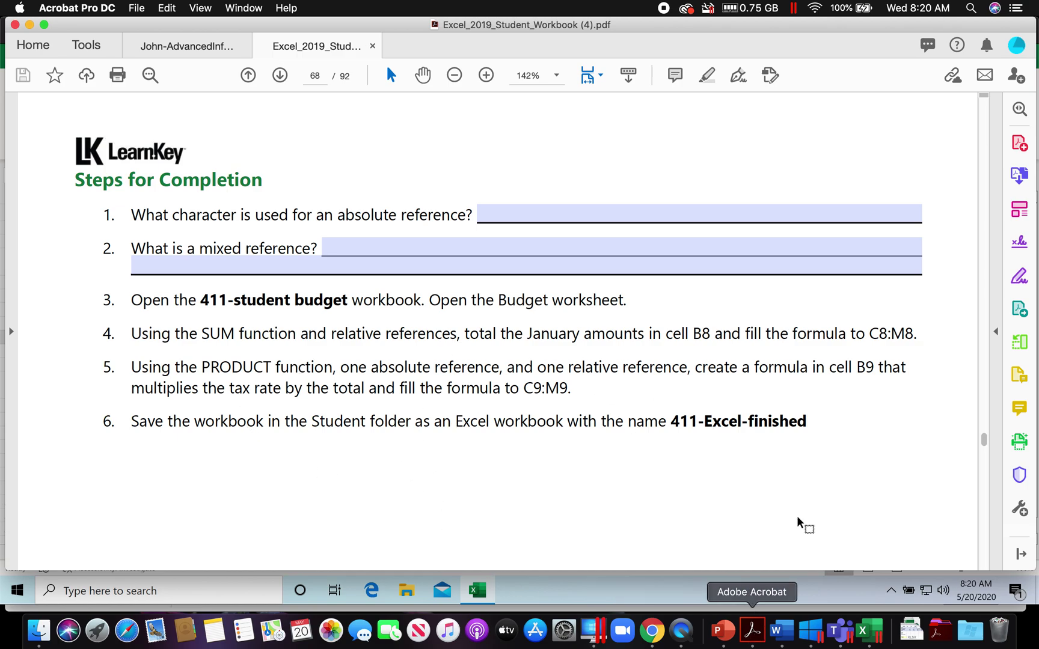
{"action": "left_click", "coordinate": [200, 48]}
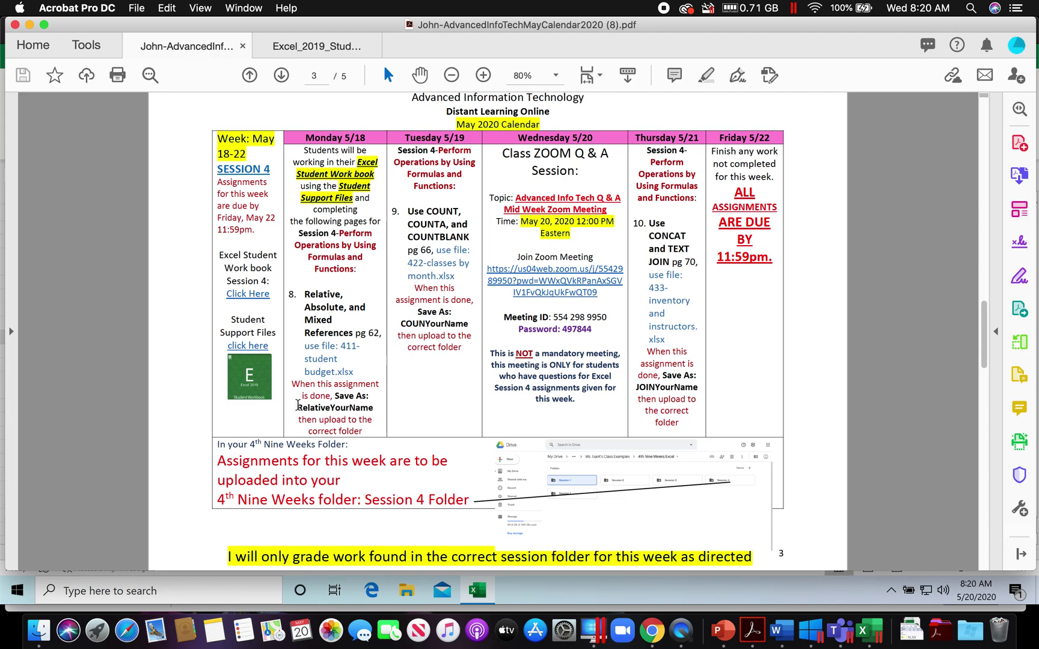
{"action": "left_click_drag", "start_coordinate": [299, 407], "coordinate": [374, 409]}
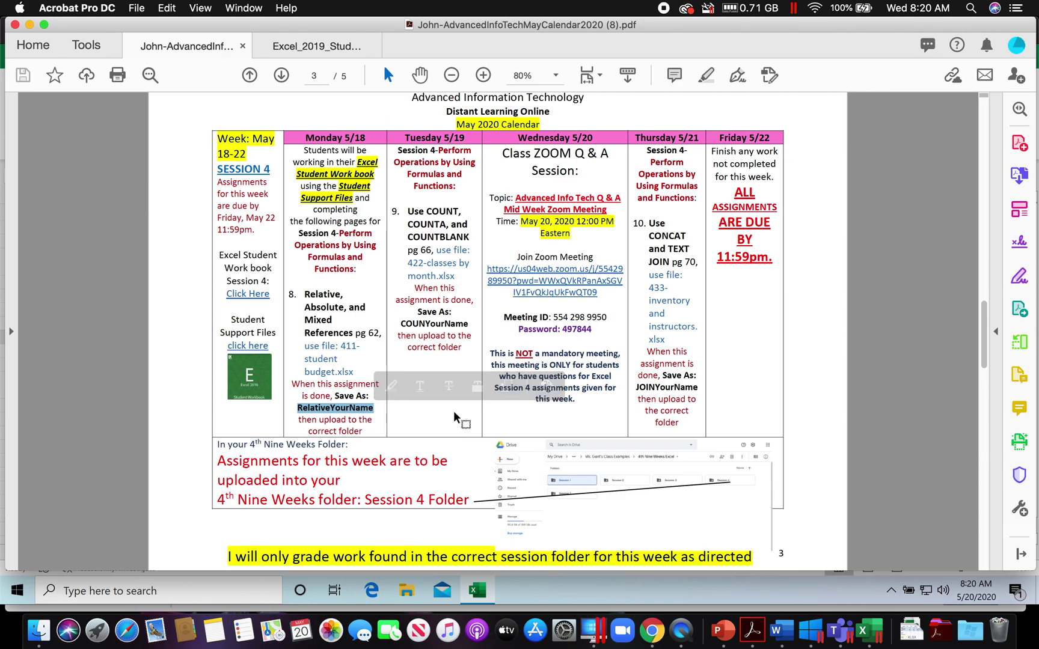
{"action": "right_click", "coordinate": [370, 407]}
{"action": "left_click", "coordinate": [394, 404]}
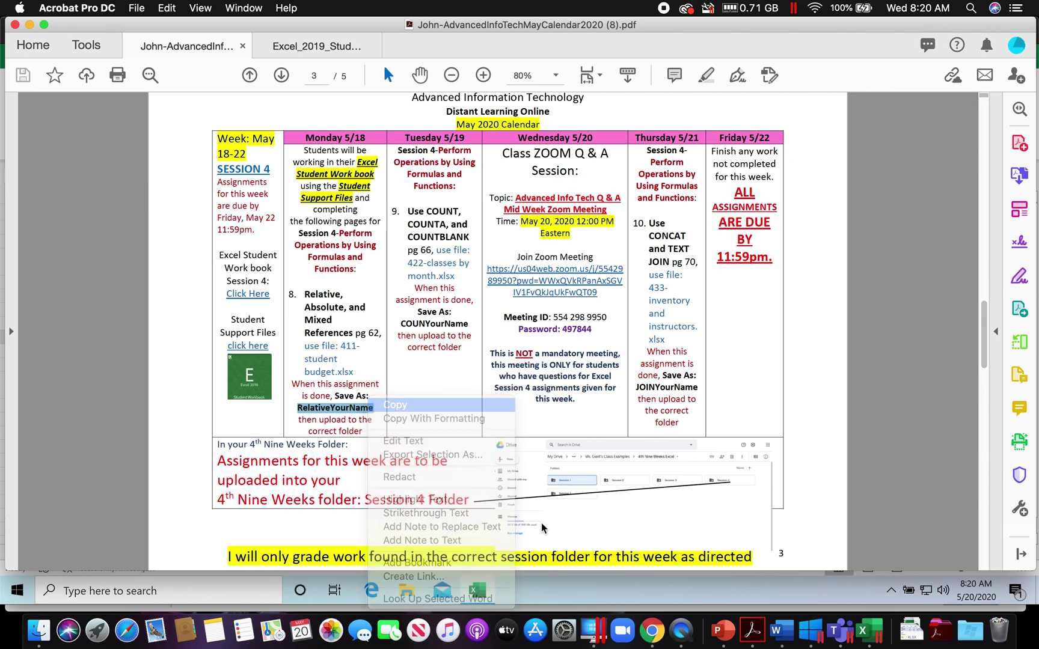
{"action": "left_click", "coordinate": [862, 630]}
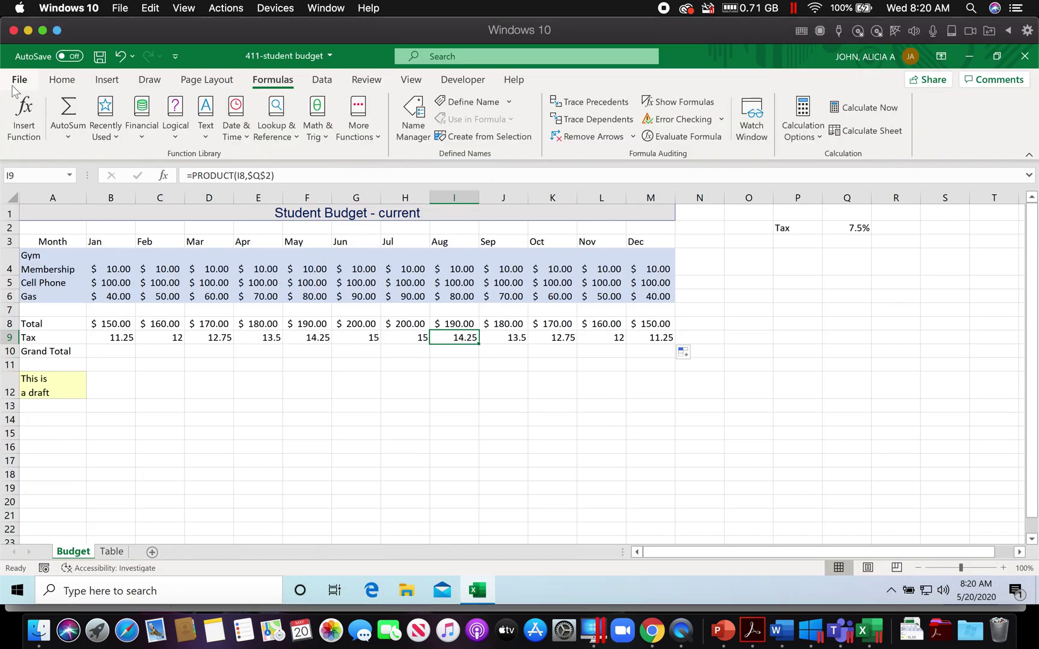
Save the workbook as Relative followed by the student's name using Save As.
{"action": "left_click", "coordinate": [19, 81]}
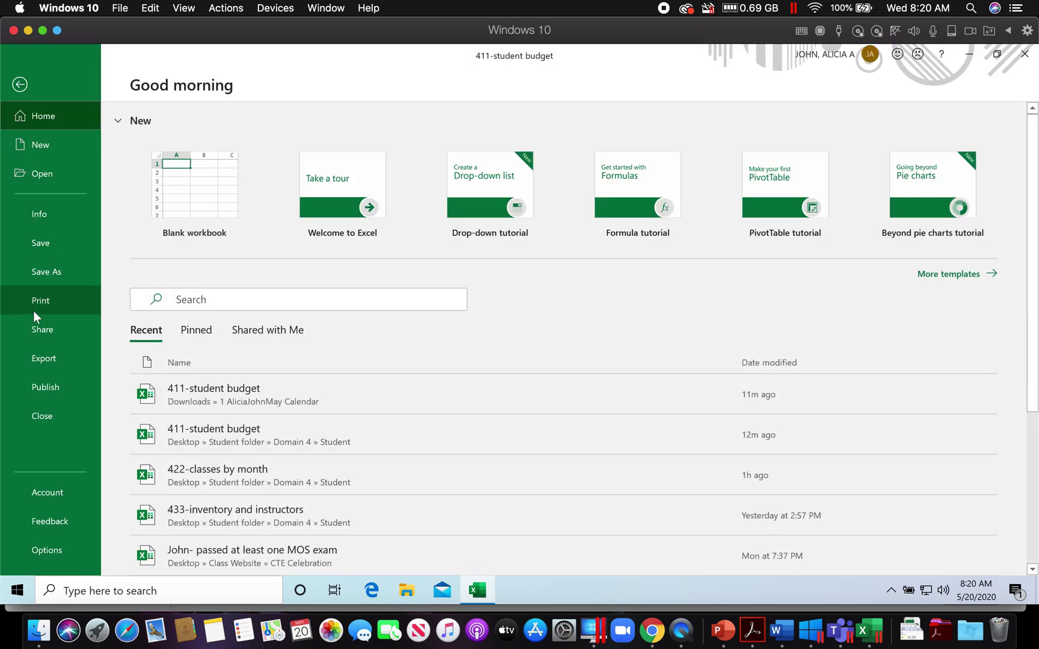
{"action": "left_click", "coordinate": [42, 272]}
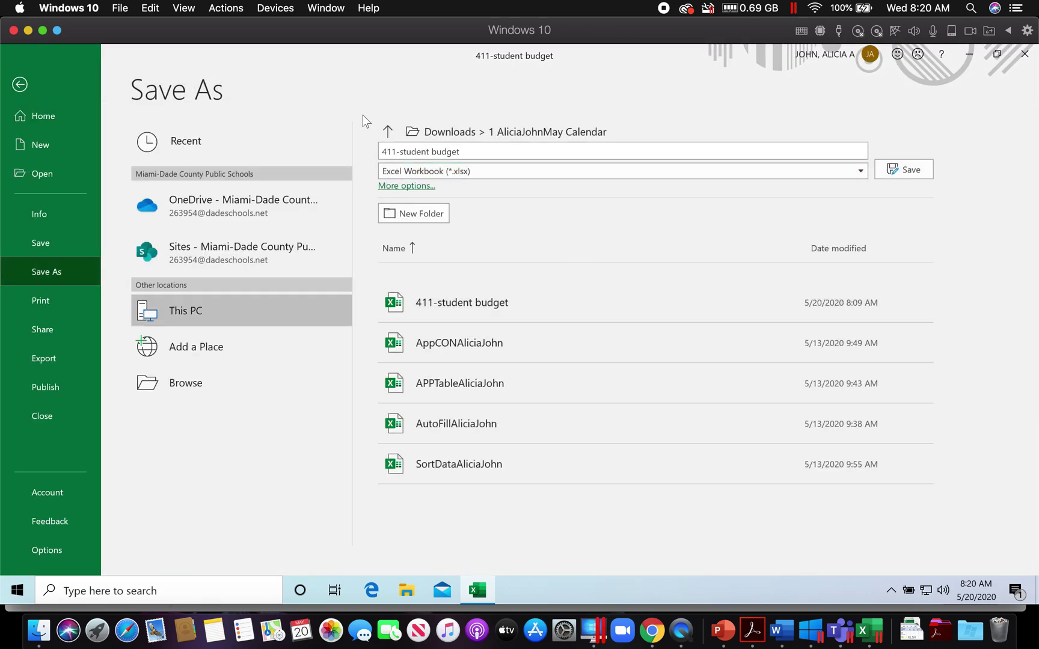
{"action": "left_click", "coordinate": [466, 152]}
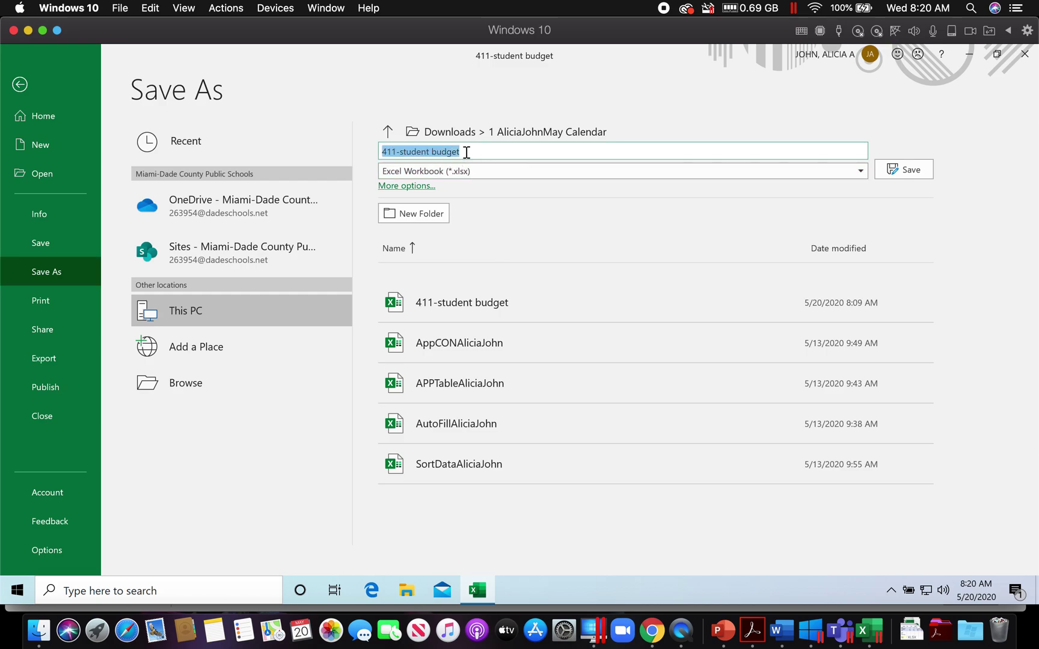
{"action": "key", "text": "BackSpace"}
{"action": "key", "text": "ctrl+v"}
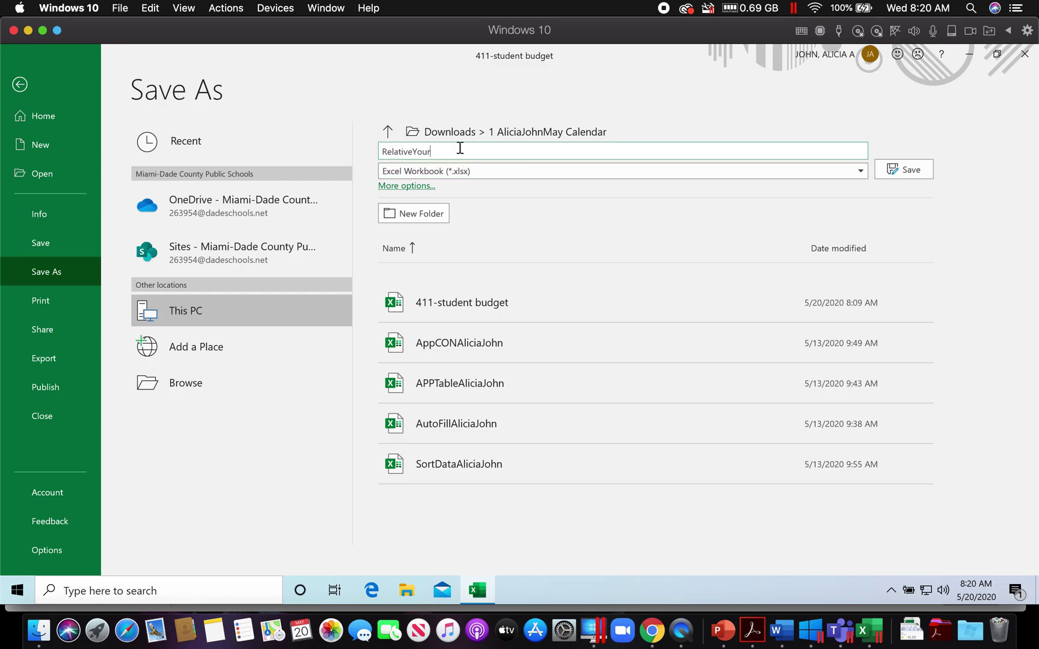
{"action": "key", "text": "BackSpace"}
{"action": "left_click", "coordinate": [899, 171]}
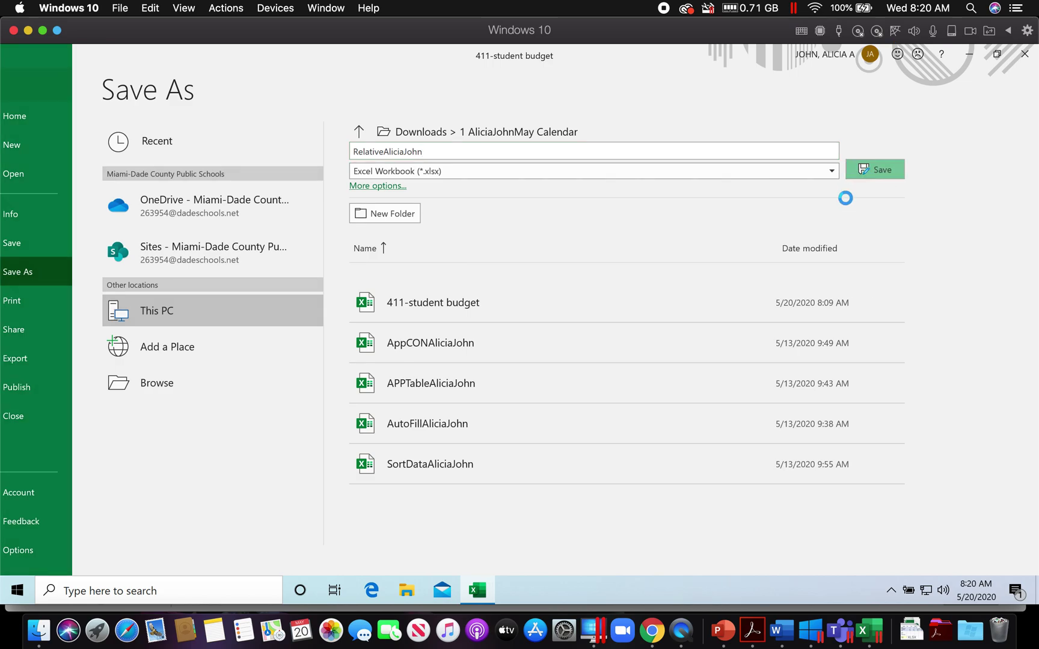
{"action": "left_click", "coordinate": [653, 631]}
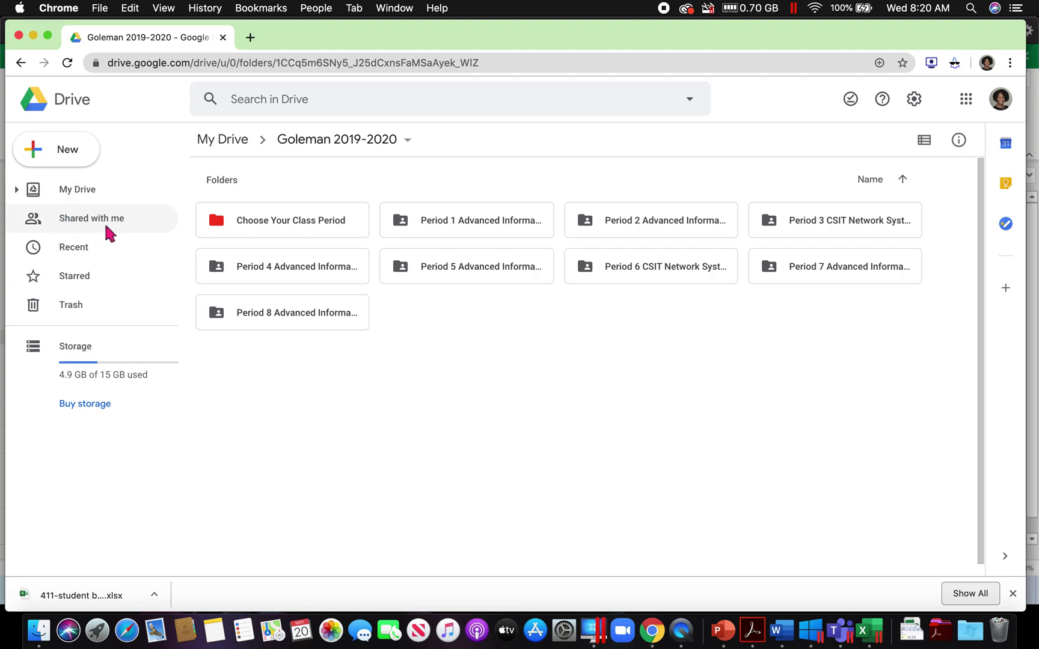
Navigate Drive through the student's folder to 4th Nine Weeks > Session 4.
{"action": "left_click", "coordinate": [280, 232]}
{"action": "double_click", "coordinate": [280, 232]}
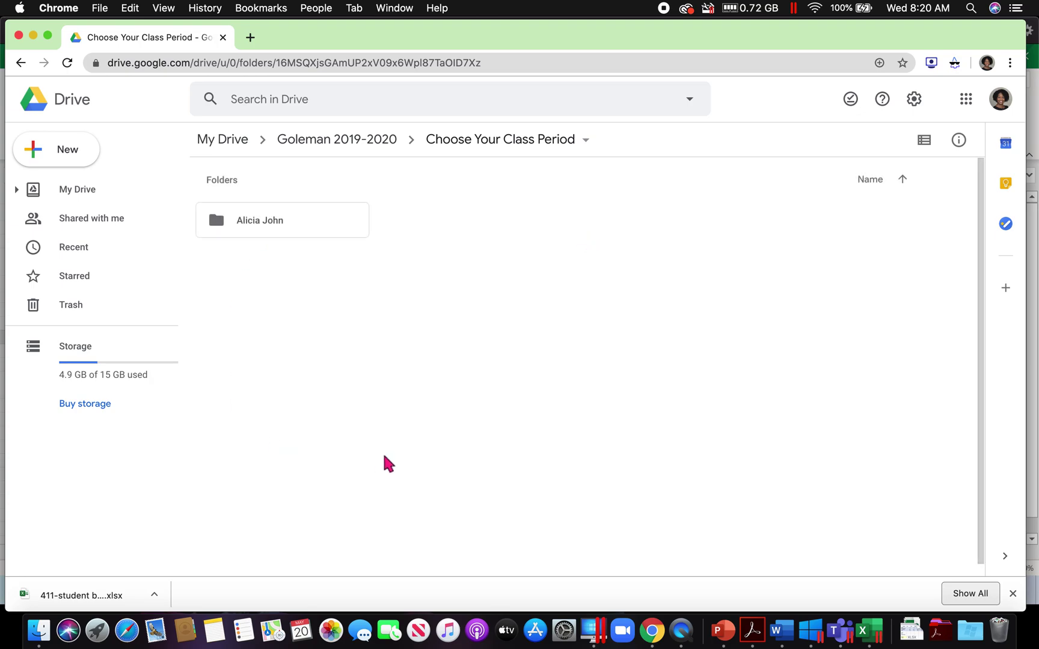
{"action": "double_click", "coordinate": [270, 225]}
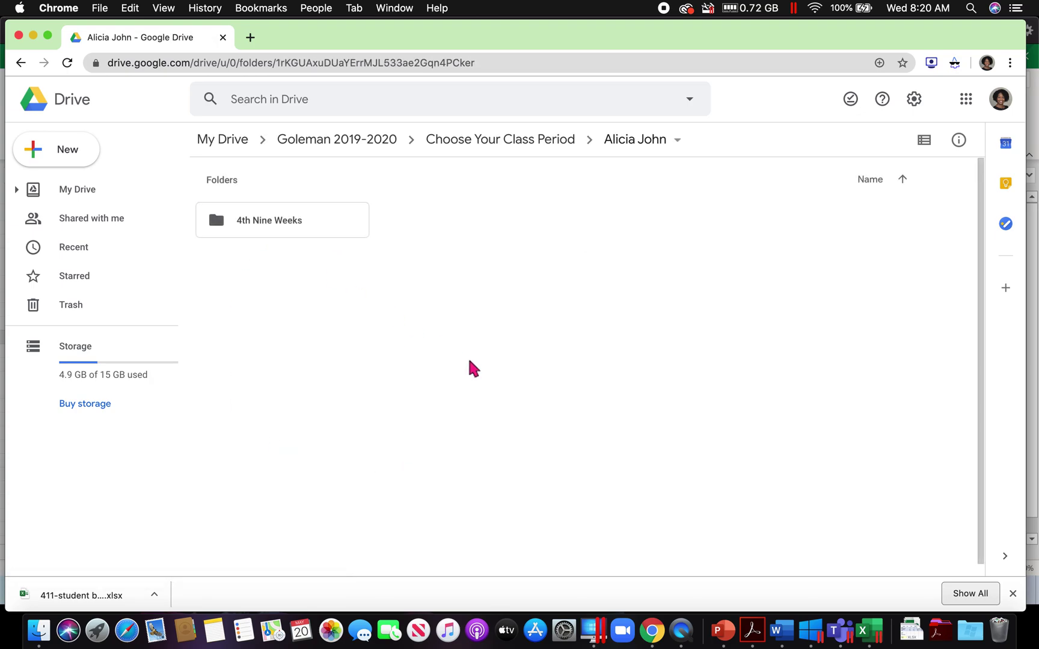
{"action": "double_click", "coordinate": [279, 222]}
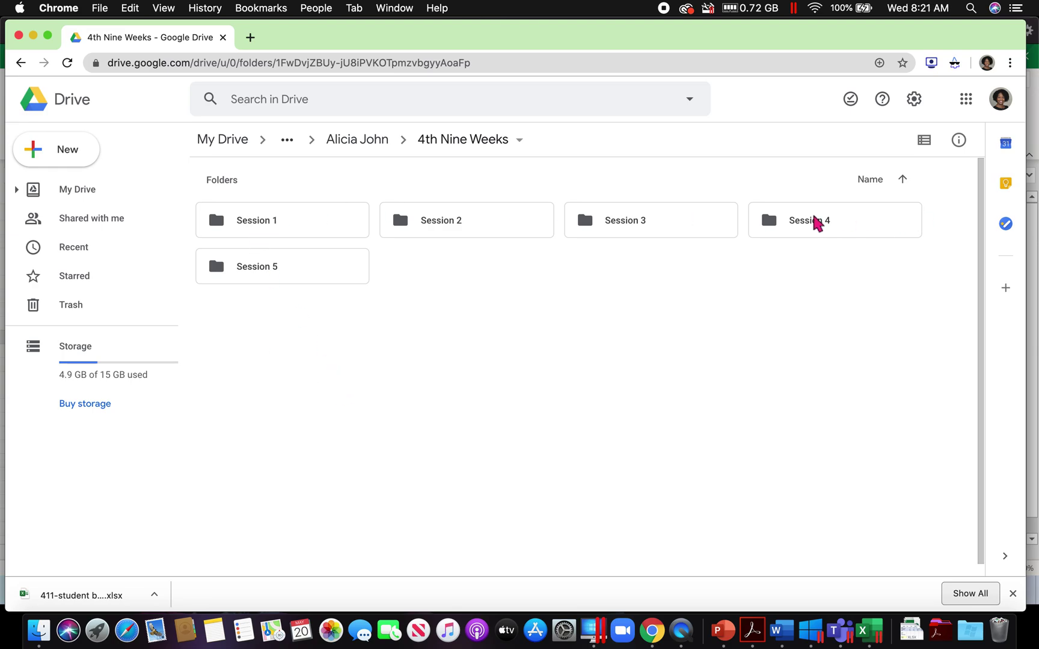
{"action": "double_click", "coordinate": [818, 232]}
Upload the Relative .xlsx workbook from Downloads > May Calendar into Session 4.
{"action": "right_click", "coordinate": [284, 215]}
{"action": "left_click", "coordinate": [337, 272]}
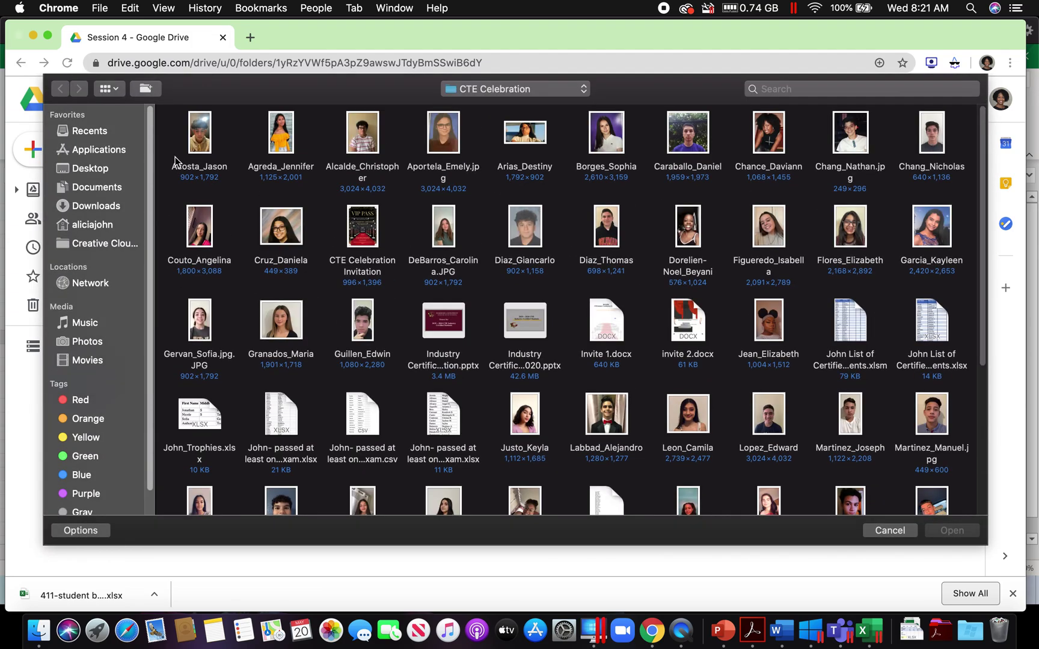
{"action": "left_click", "coordinate": [96, 187]}
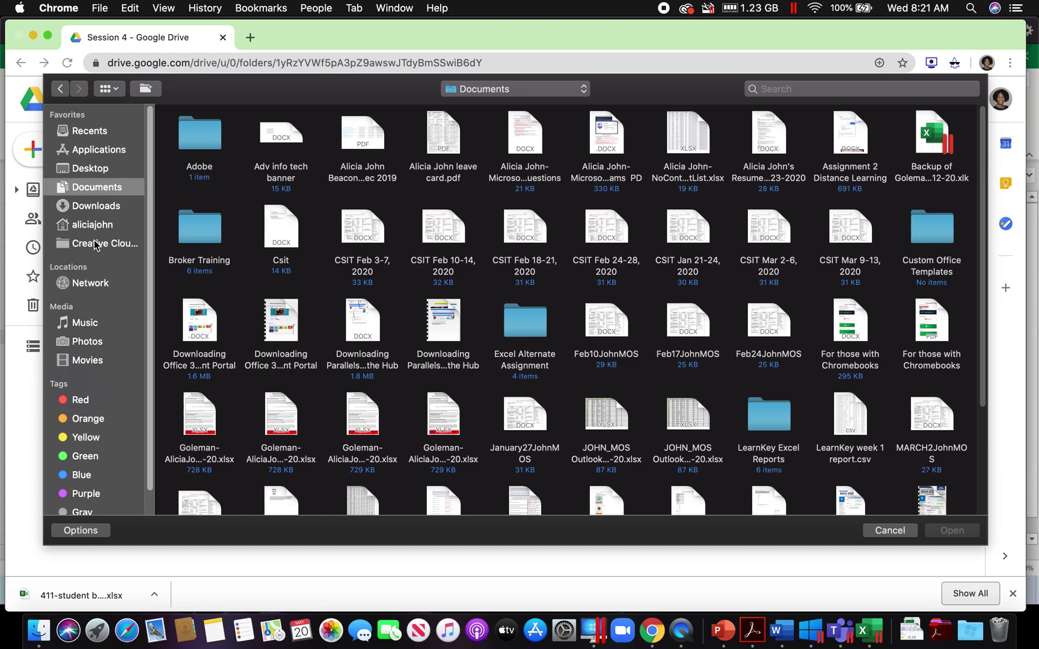
{"action": "left_click", "coordinate": [101, 208]}
{"action": "left_click", "coordinate": [194, 150]}
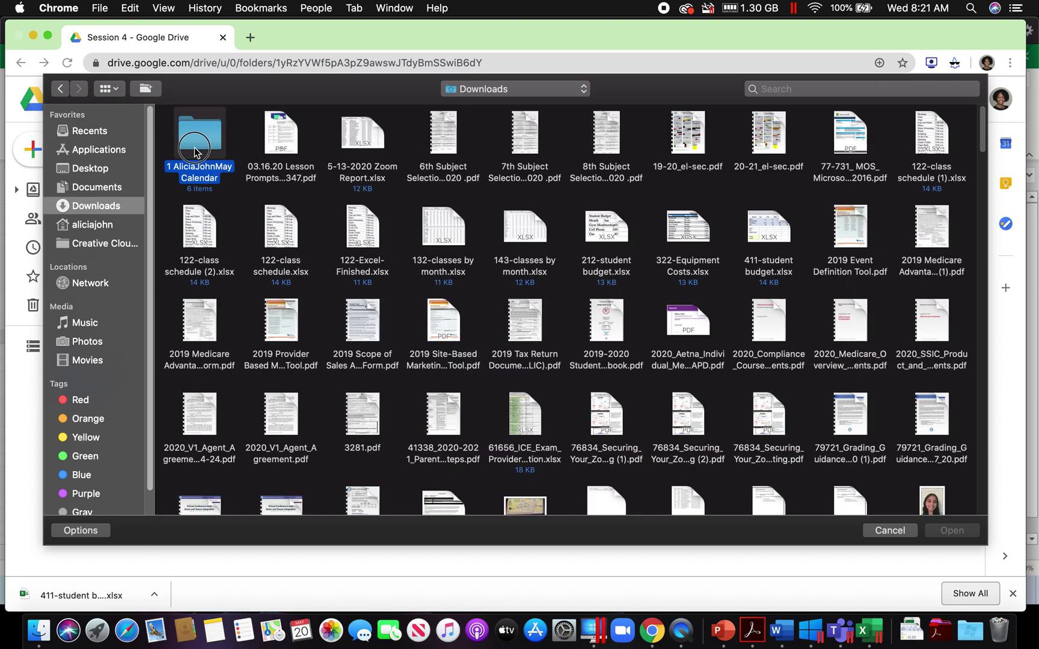
{"action": "double_click", "coordinate": [194, 151]}
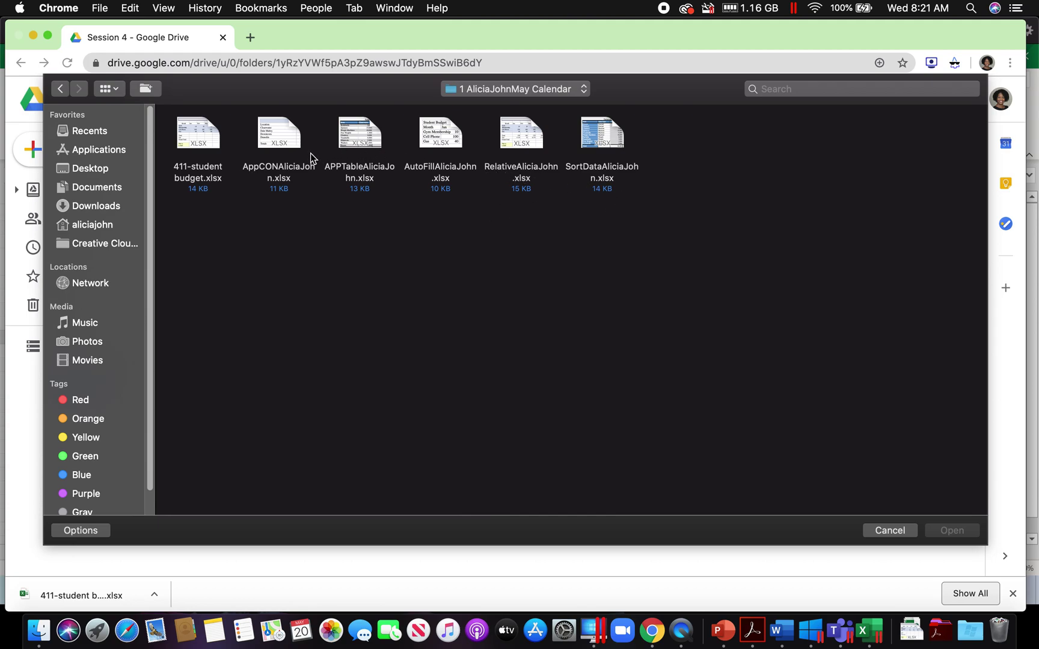
{"action": "left_click", "coordinate": [516, 144]}
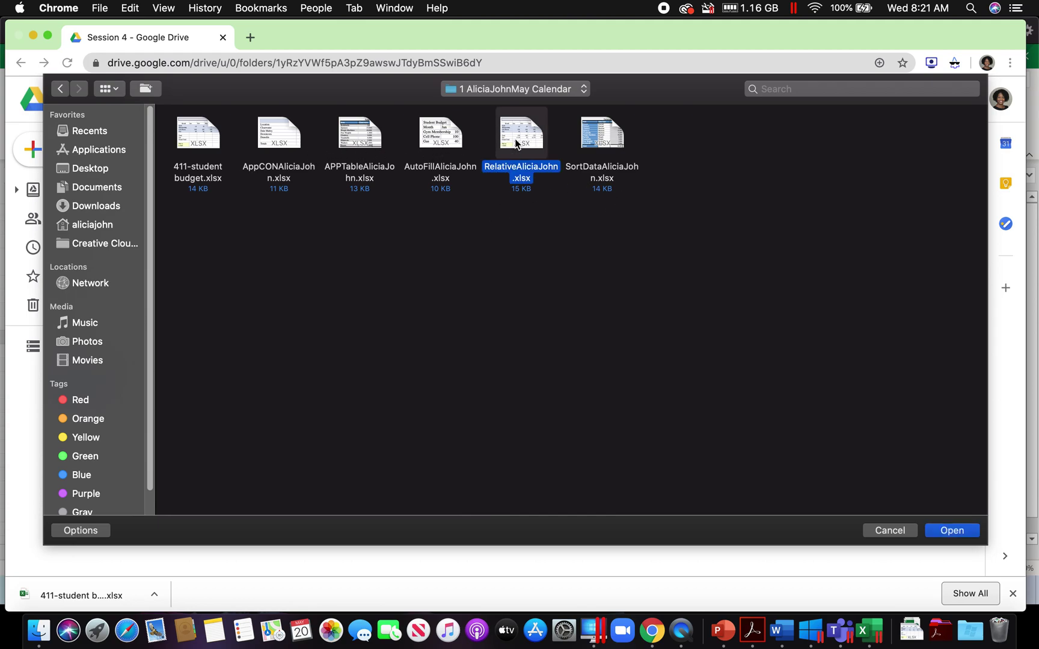
{"action": "left_click", "coordinate": [955, 531]}
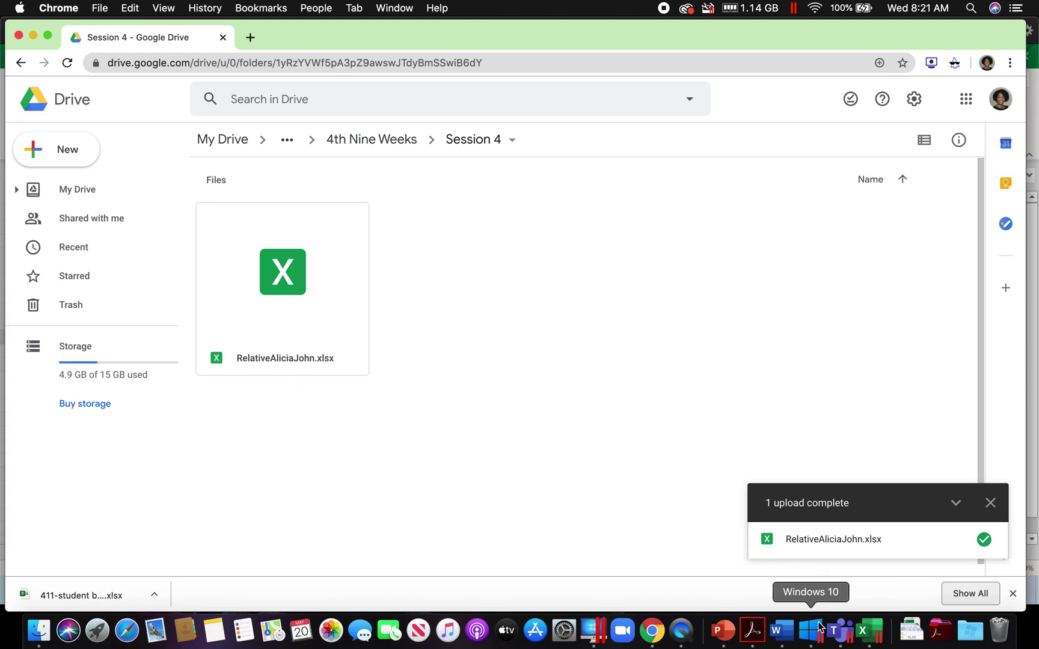
{"action": "left_click", "coordinate": [757, 635]}
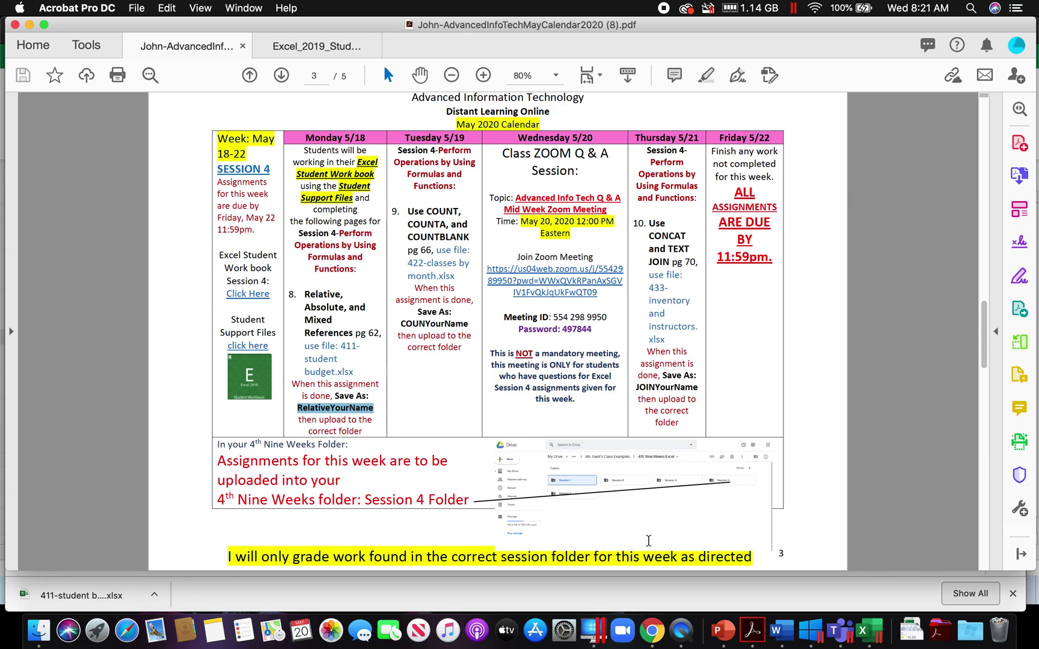
Open the Excel_2019_Student_Workbook PDF at page 71's COUNT, COUNTA and COUNTBLANK steps.
{"action": "left_click", "coordinate": [303, 46]}
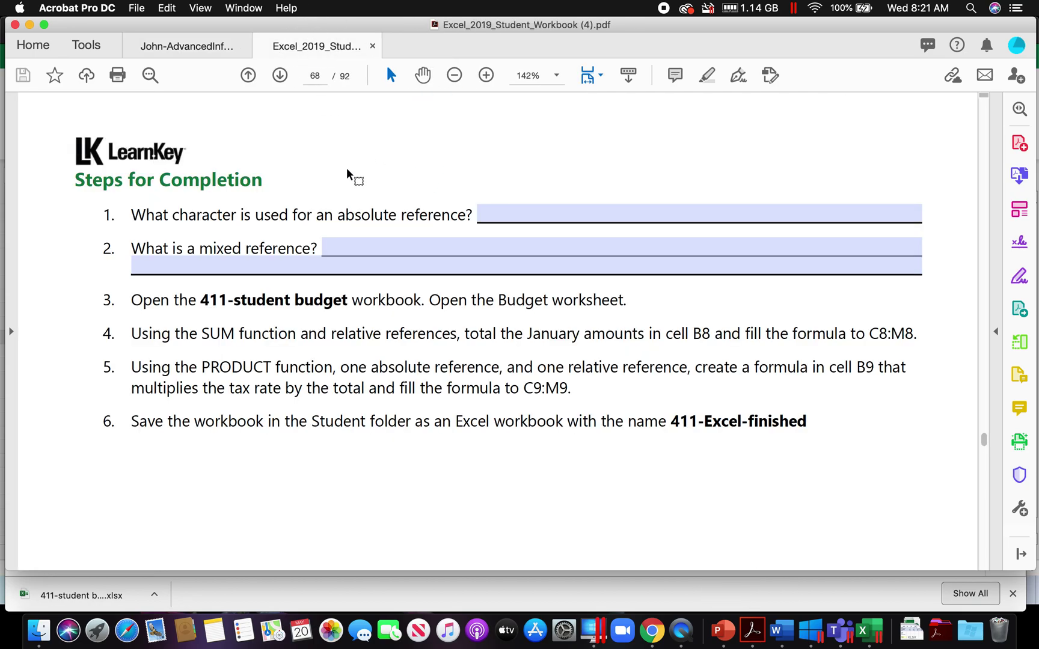
{"action": "scroll", "coordinate": [422, 394], "scroll_direction": "down", "scroll_amount": 6}
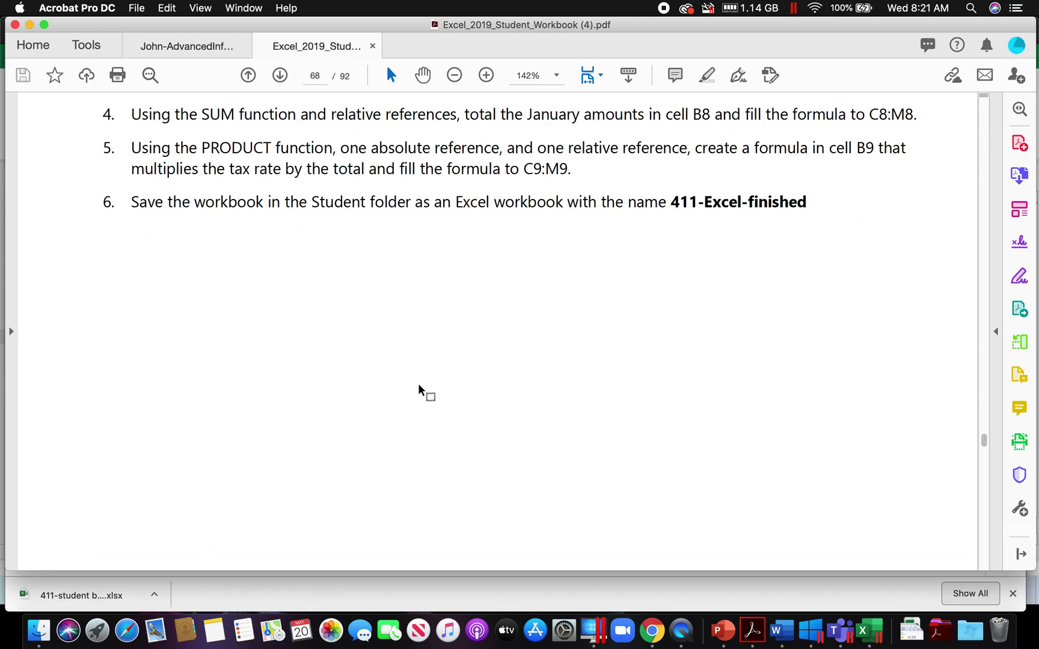
{"action": "scroll", "coordinate": [425, 391], "scroll_direction": "down", "scroll_amount": 15}
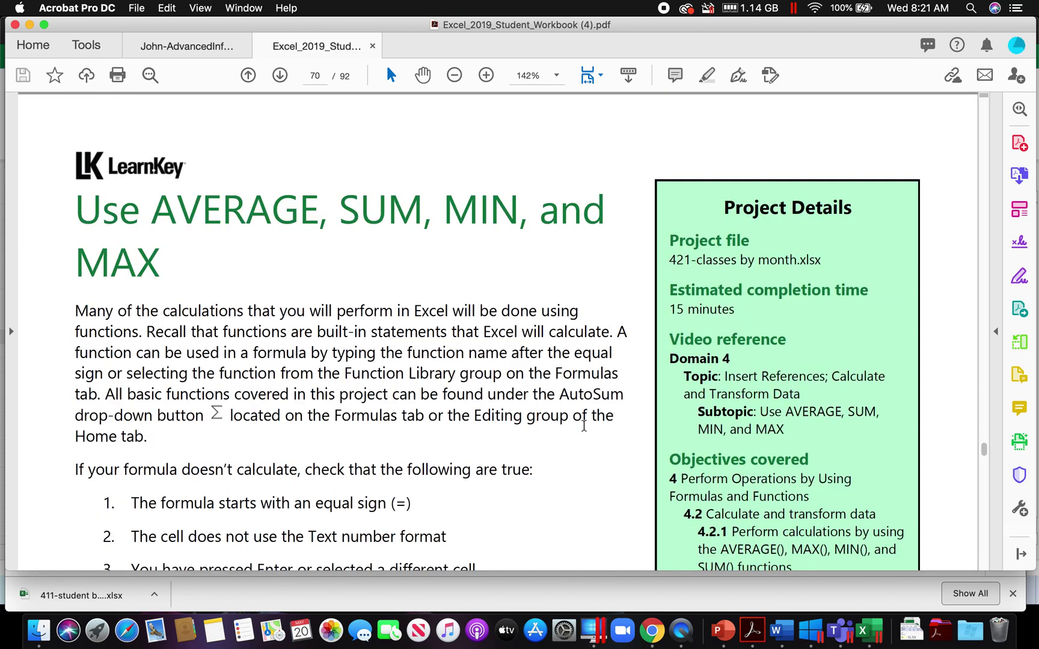
{"action": "scroll", "coordinate": [583, 425], "scroll_direction": "down", "scroll_amount": 10}
{"action": "scroll", "coordinate": [583, 427], "scroll_direction": "up", "scroll_amount": 8}
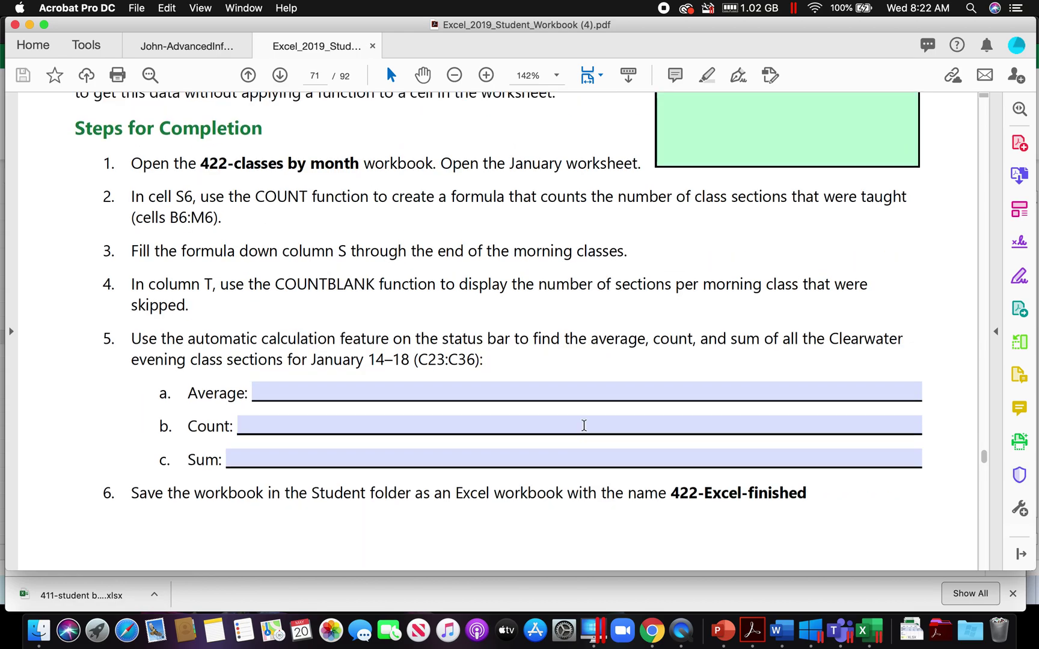
{"action": "scroll", "coordinate": [582, 423], "scroll_direction": "up", "scroll_amount": 5}
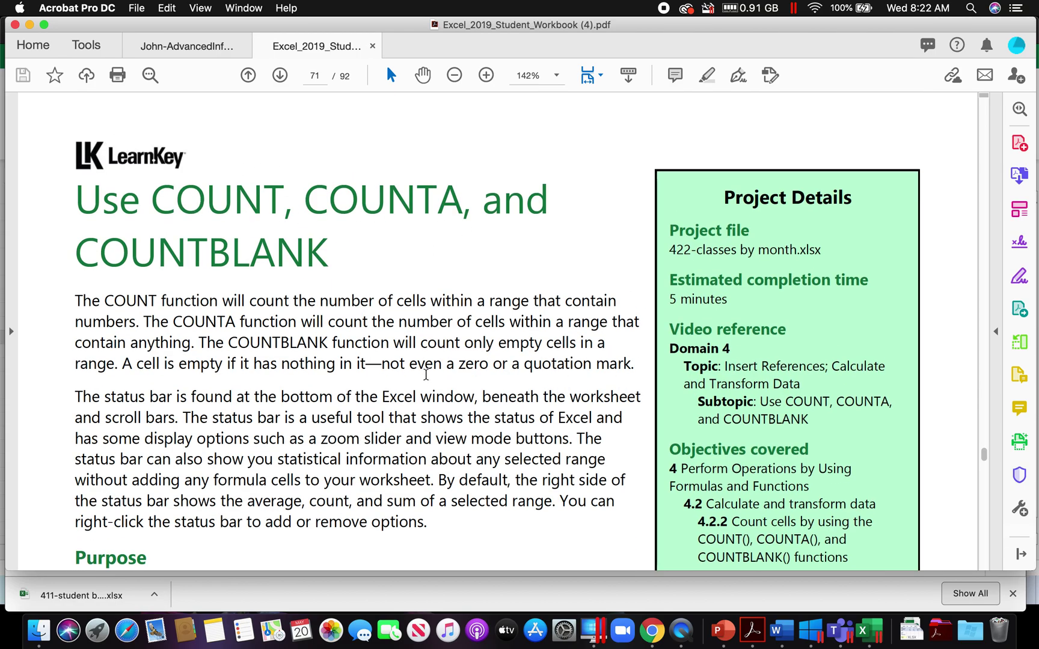
{"action": "scroll", "coordinate": [440, 366], "scroll_direction": "down", "scroll_amount": 6}
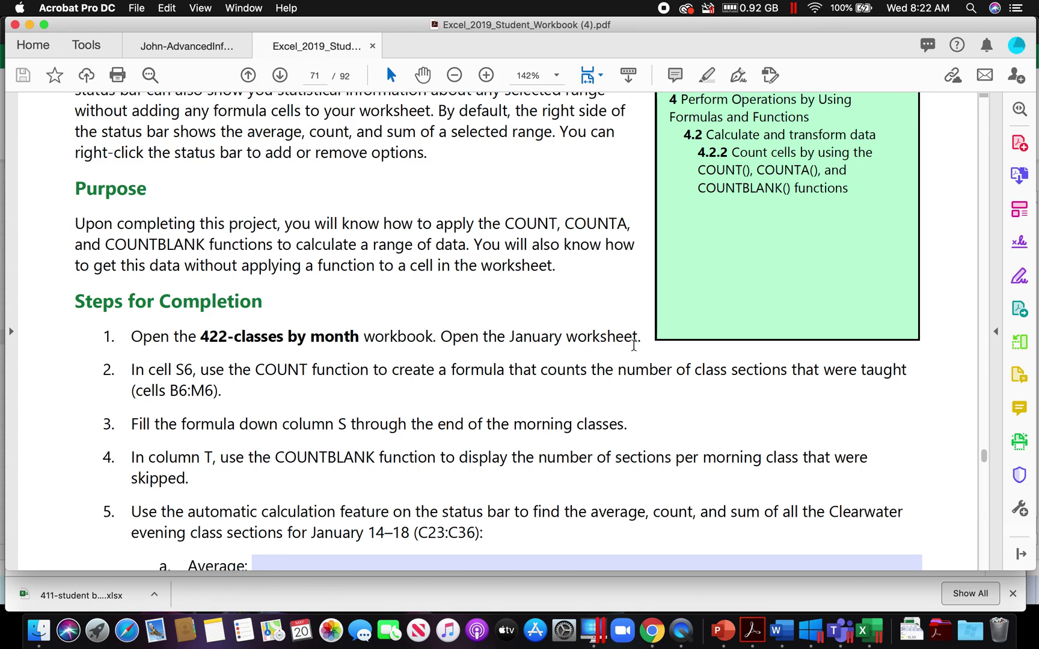
Open the 422-classes by month workbook from the Recent list in Excel.
{"action": "left_click", "coordinate": [870, 631]}
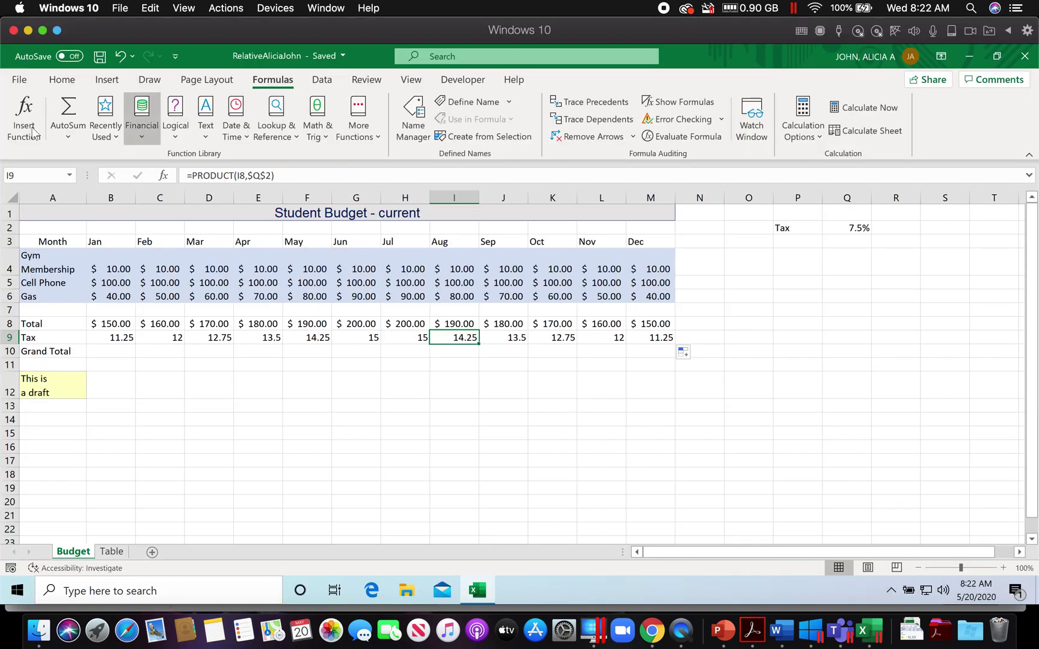
{"action": "left_click", "coordinate": [17, 78]}
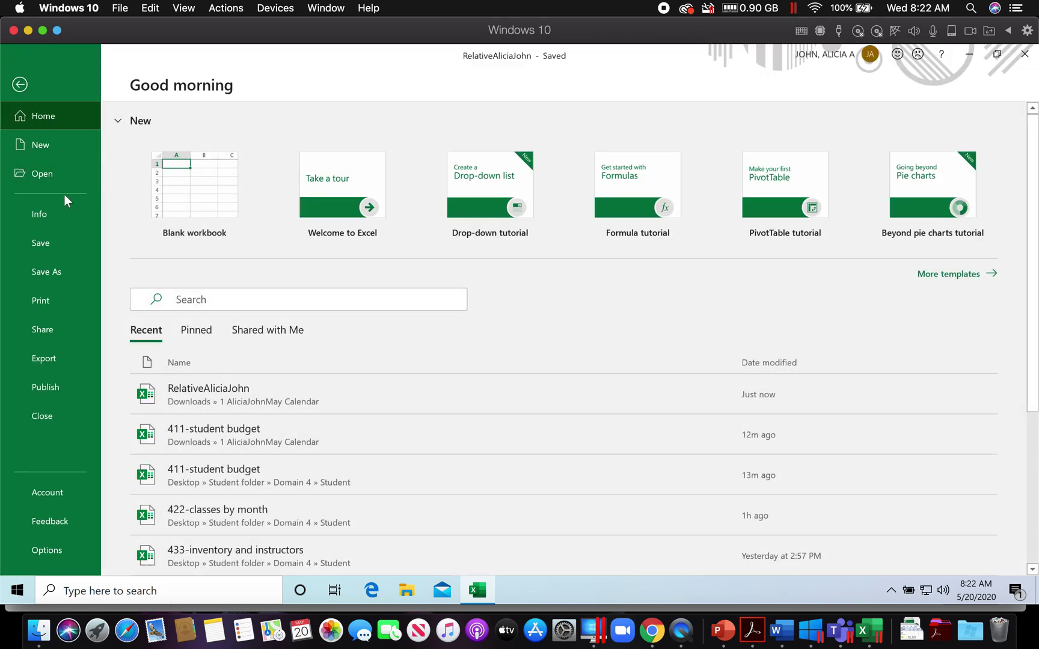
{"action": "left_click", "coordinate": [43, 174]}
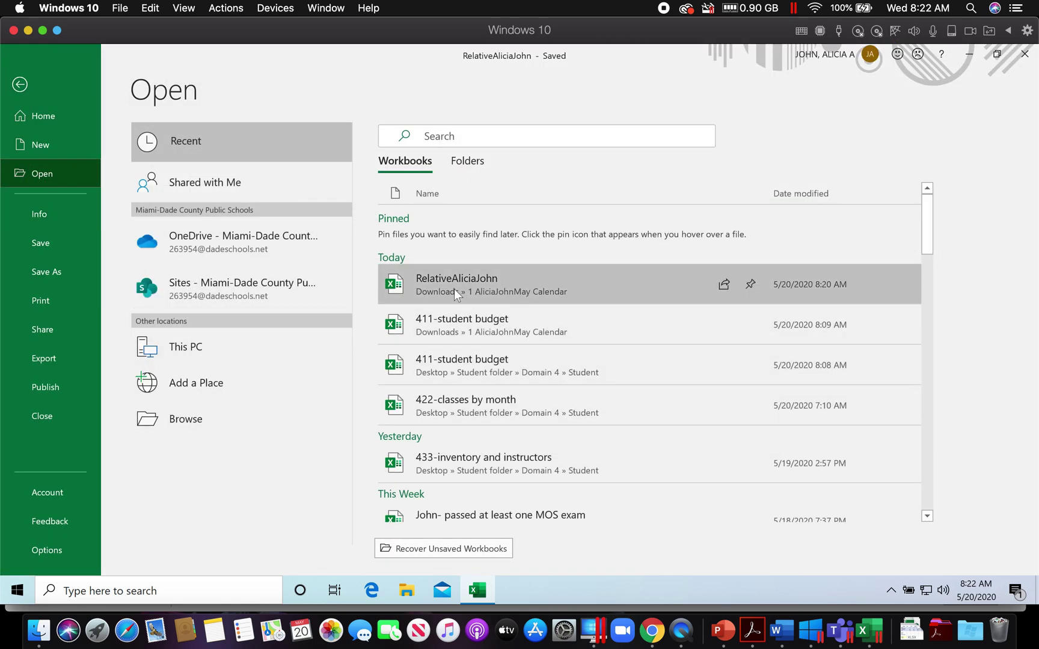
{"action": "left_click", "coordinate": [474, 405]}
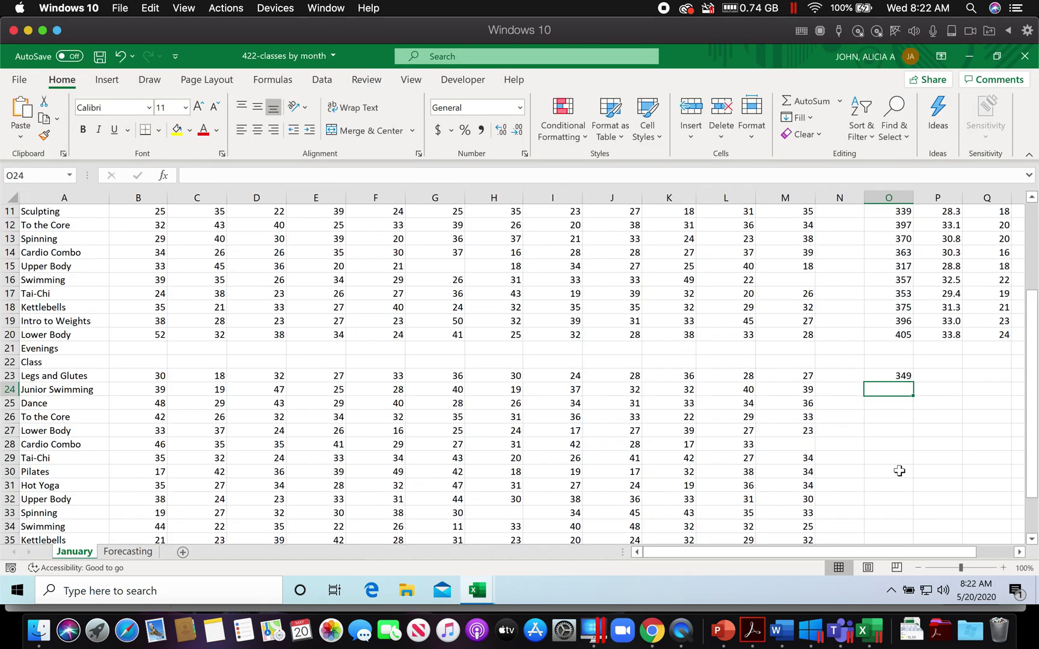
Zoom the January sheet out to show the Totals row and more columns.
{"action": "left_click", "coordinate": [918, 567]}
{"action": "left_click", "coordinate": [918, 567]}
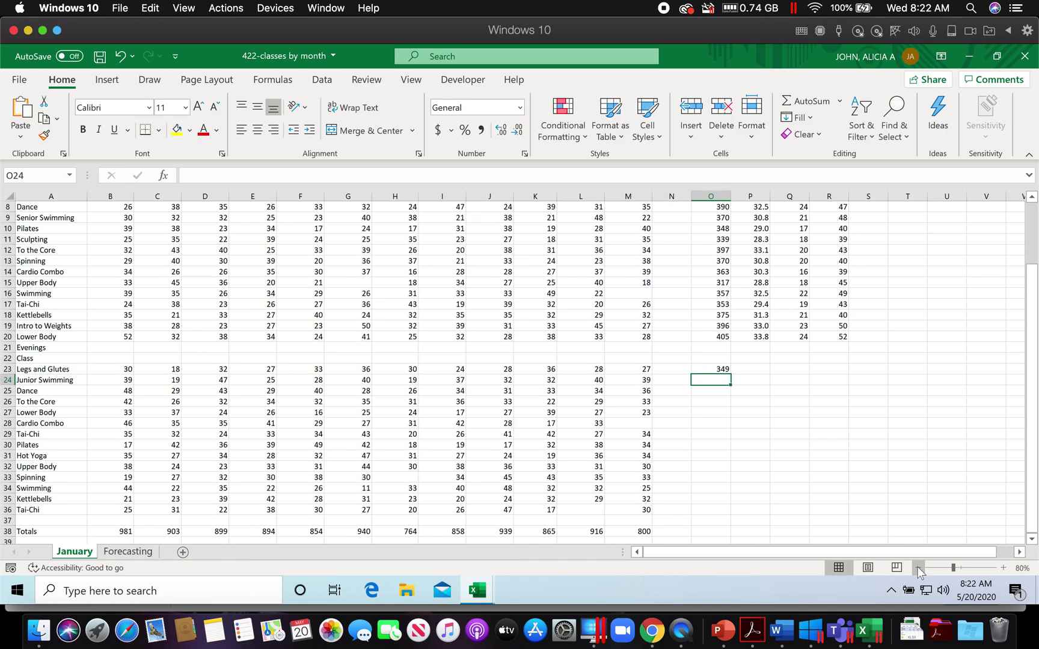
{"action": "scroll", "coordinate": [866, 455], "scroll_direction": "up", "scroll_amount": 3}
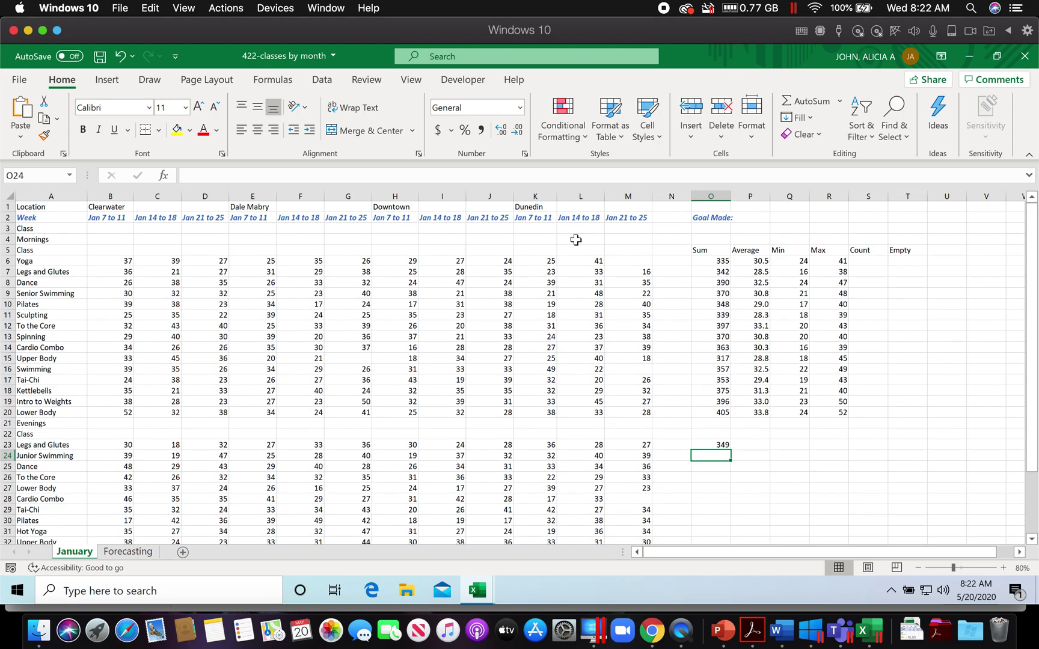
{"action": "left_click", "coordinate": [918, 568]}
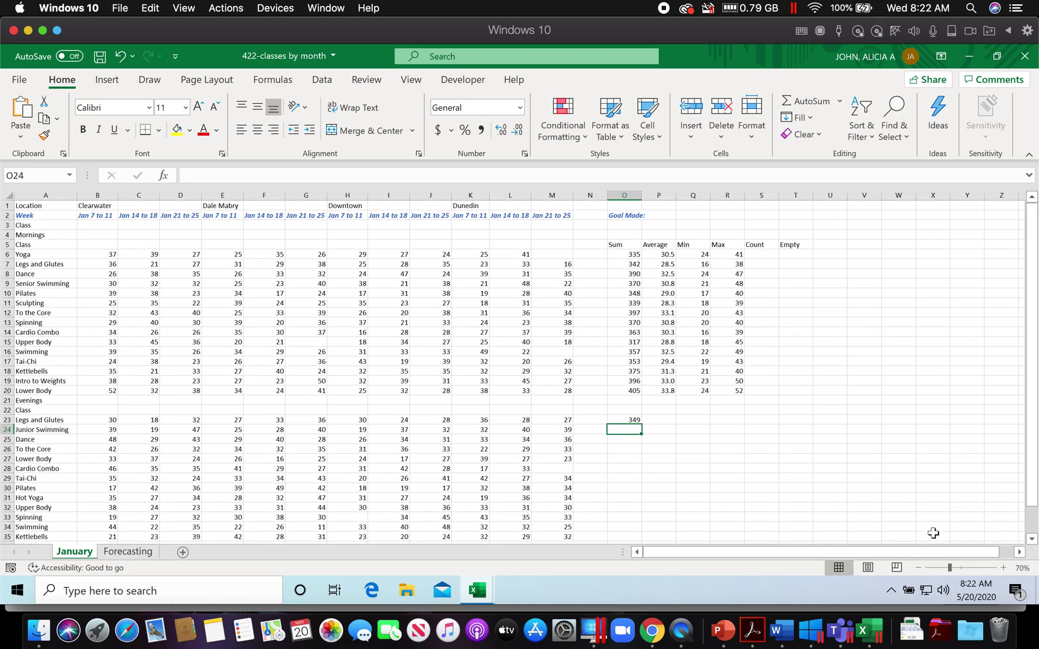
{"action": "left_click", "coordinate": [1003, 567]}
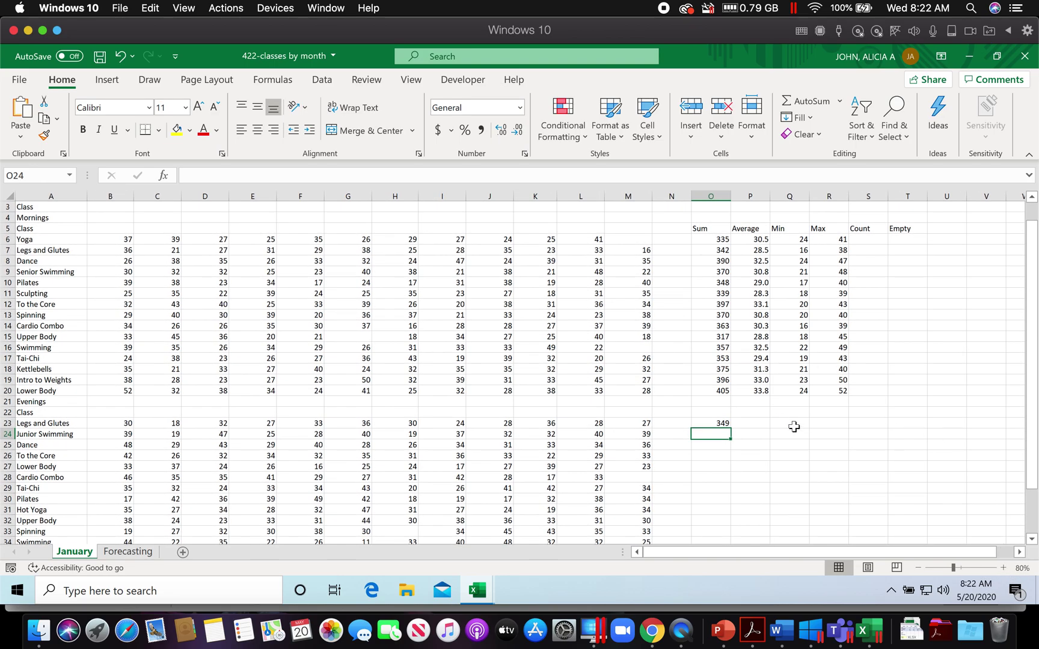
{"action": "scroll", "coordinate": [793, 426], "scroll_direction": "up", "scroll_amount": 1}
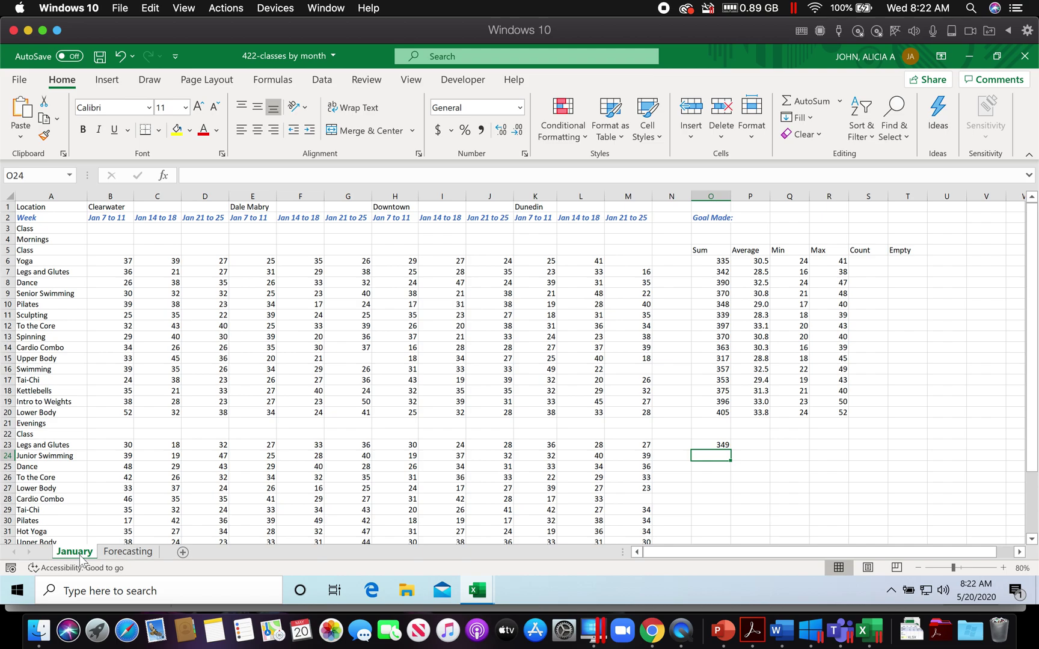
{"action": "left_click", "coordinate": [752, 628]}
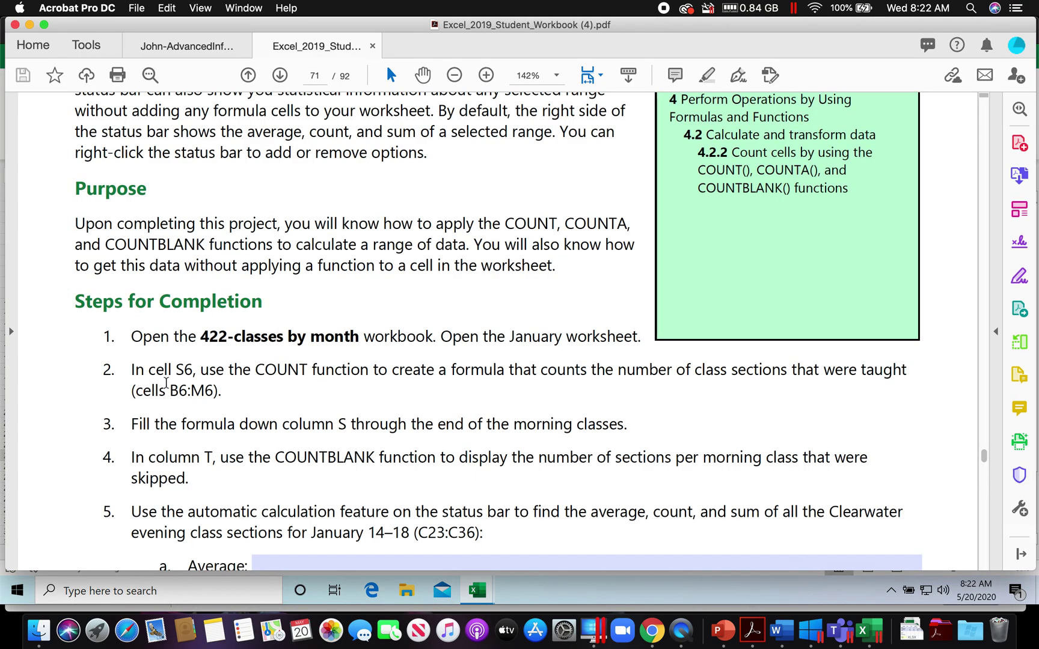
Select cell S6 for the Yoga count, rechecking the instructions PDF.
{"action": "left_click", "coordinate": [862, 630]}
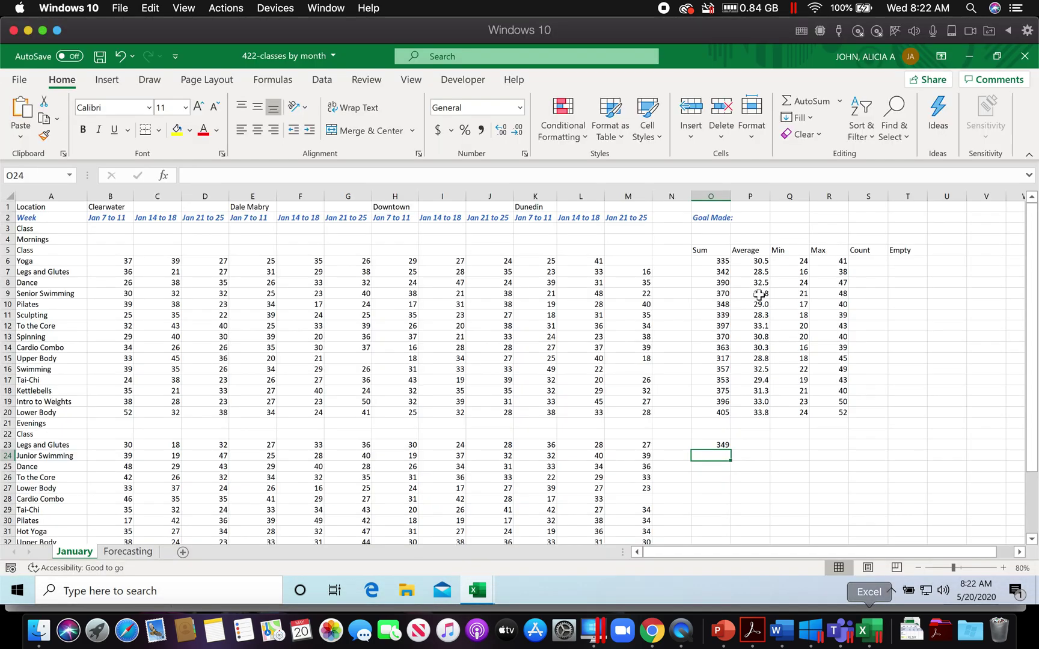
{"action": "left_click", "coordinate": [876, 262]}
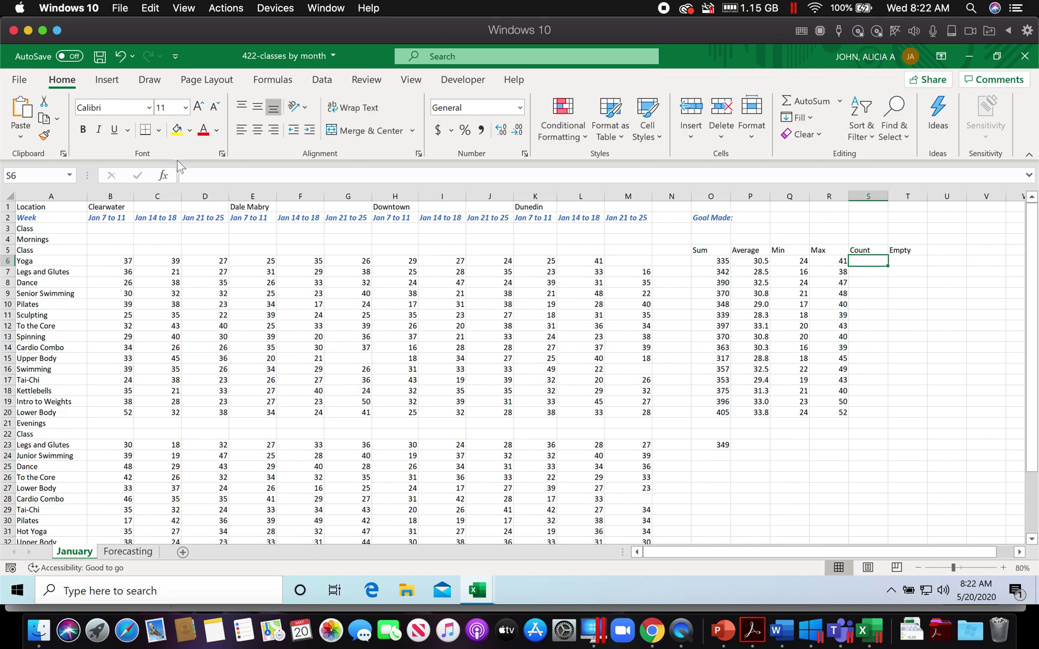
{"action": "left_click", "coordinate": [751, 630]}
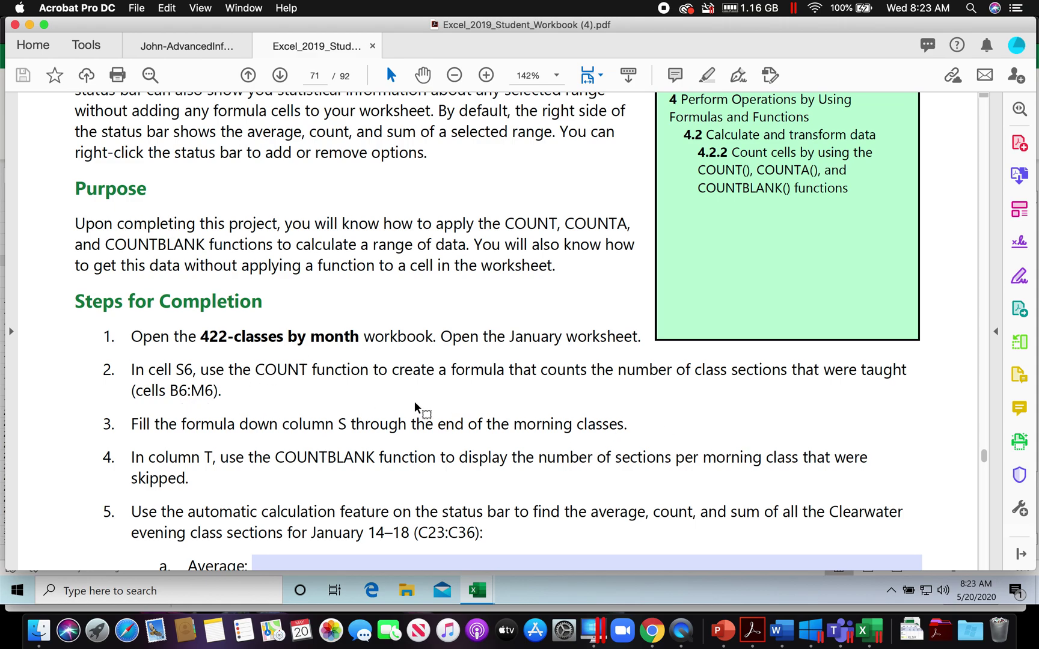
{"action": "left_click", "coordinate": [871, 642]}
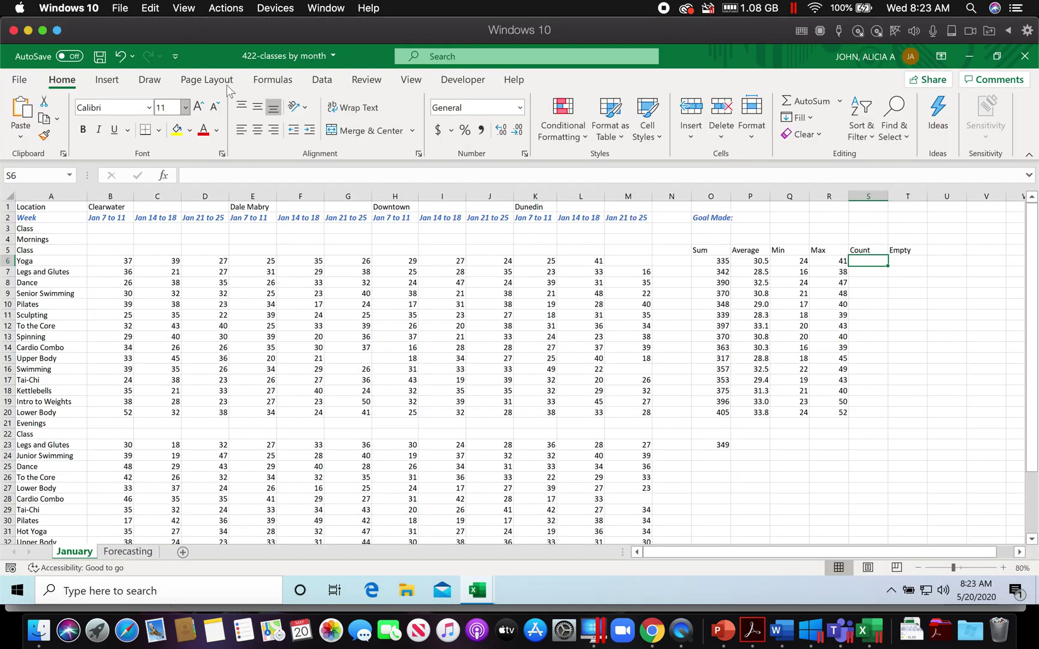
Insert =COUNT(B6:M6) in S6, returning 11 sections for Yoga.
{"action": "left_click", "coordinate": [273, 80]}
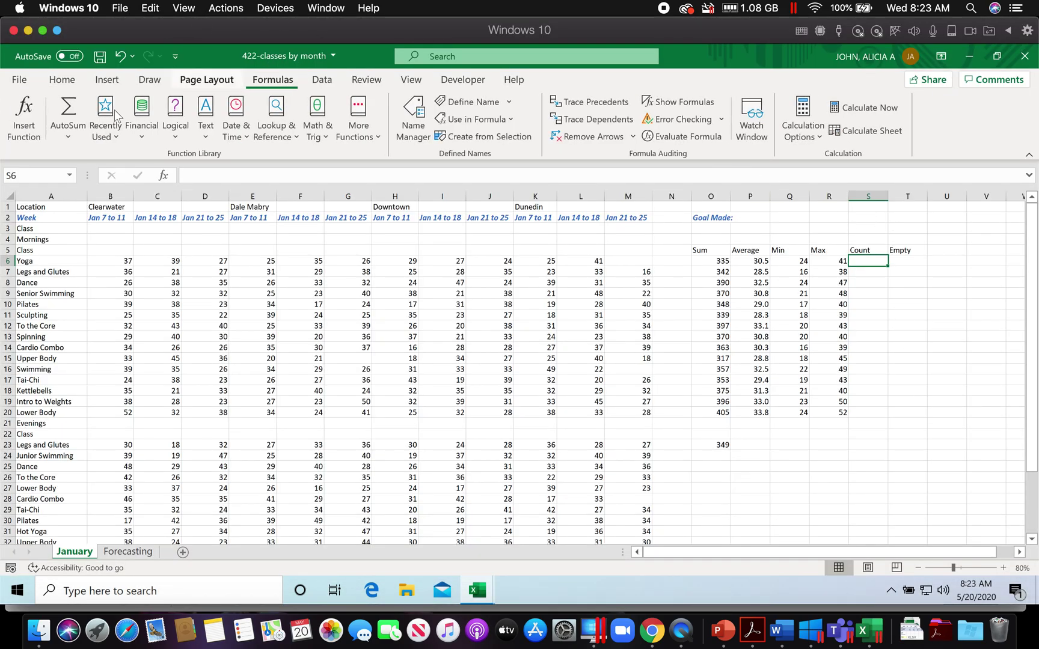
{"action": "left_click", "coordinate": [33, 124]}
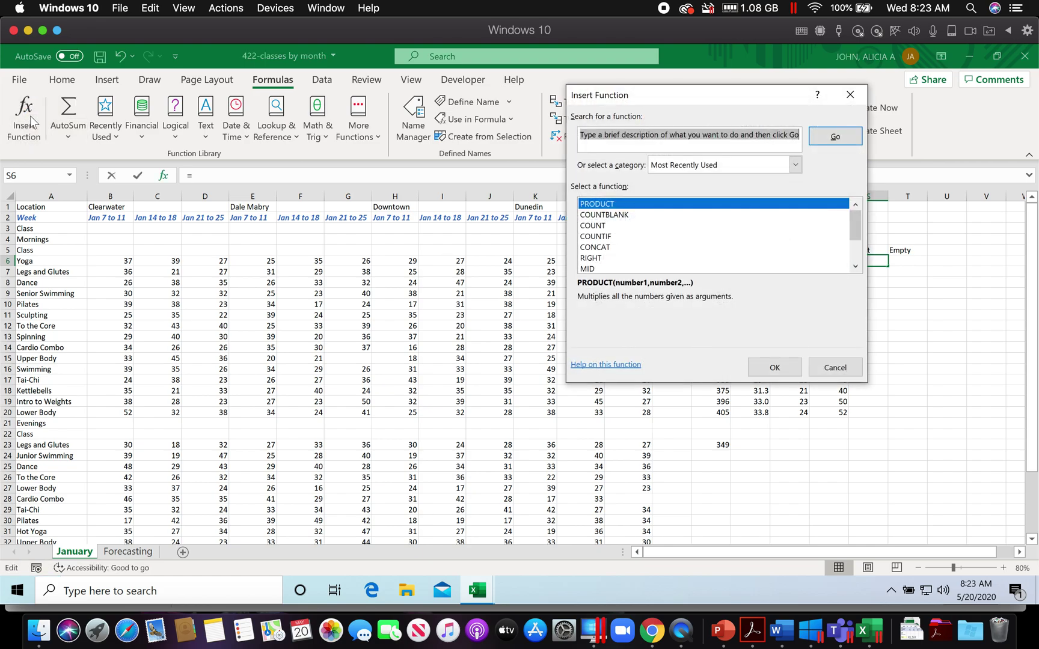
{"action": "type", "text": "count"}
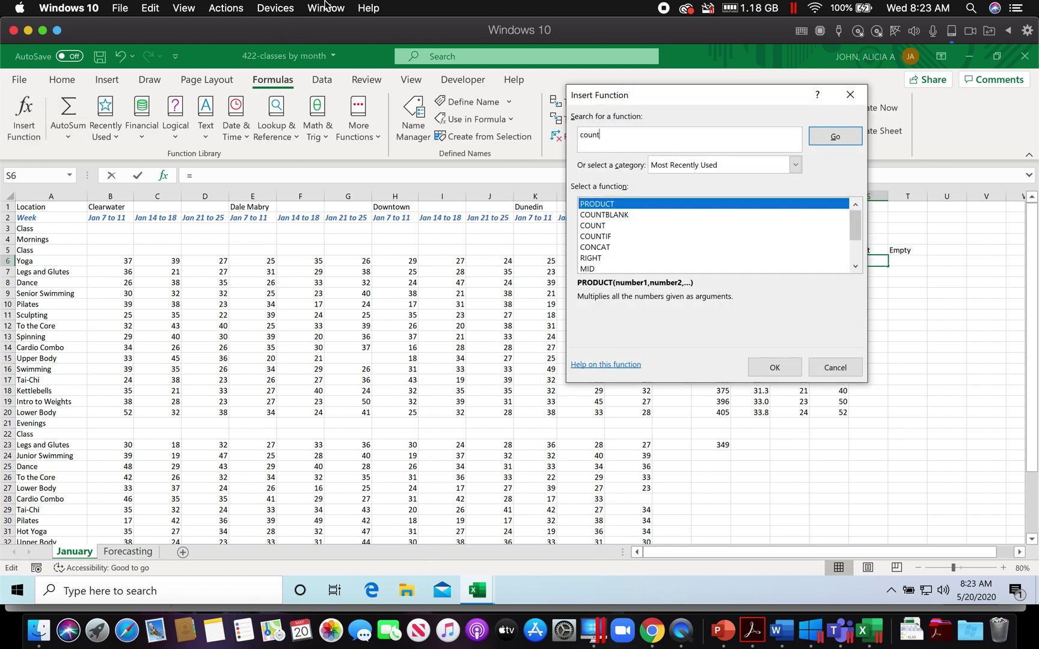
{"action": "left_click", "coordinate": [593, 226]}
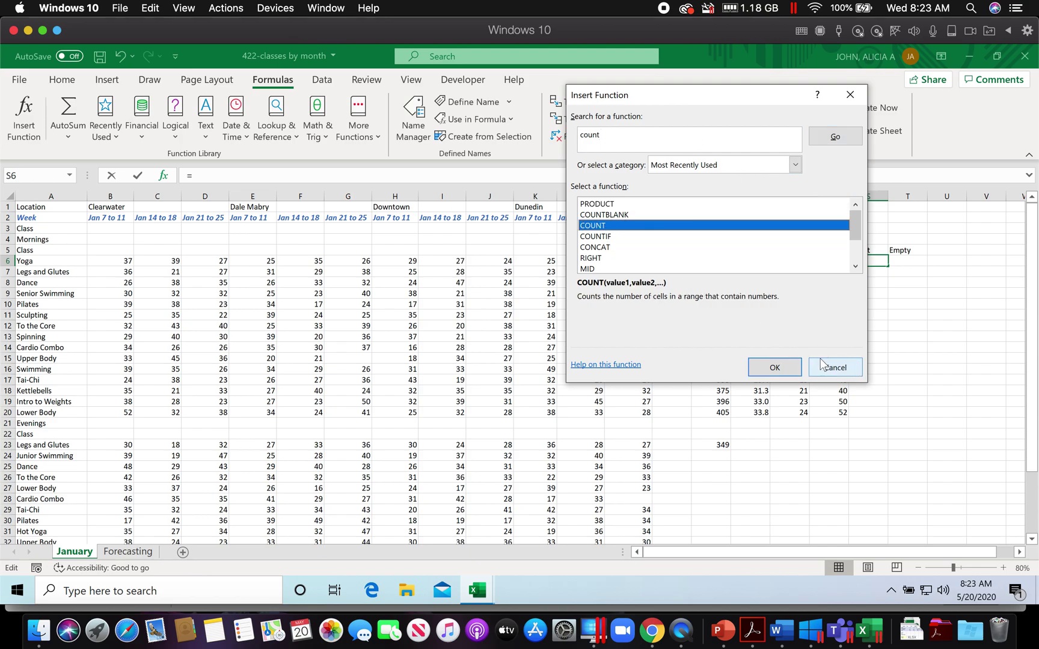
{"action": "left_click", "coordinate": [779, 367]}
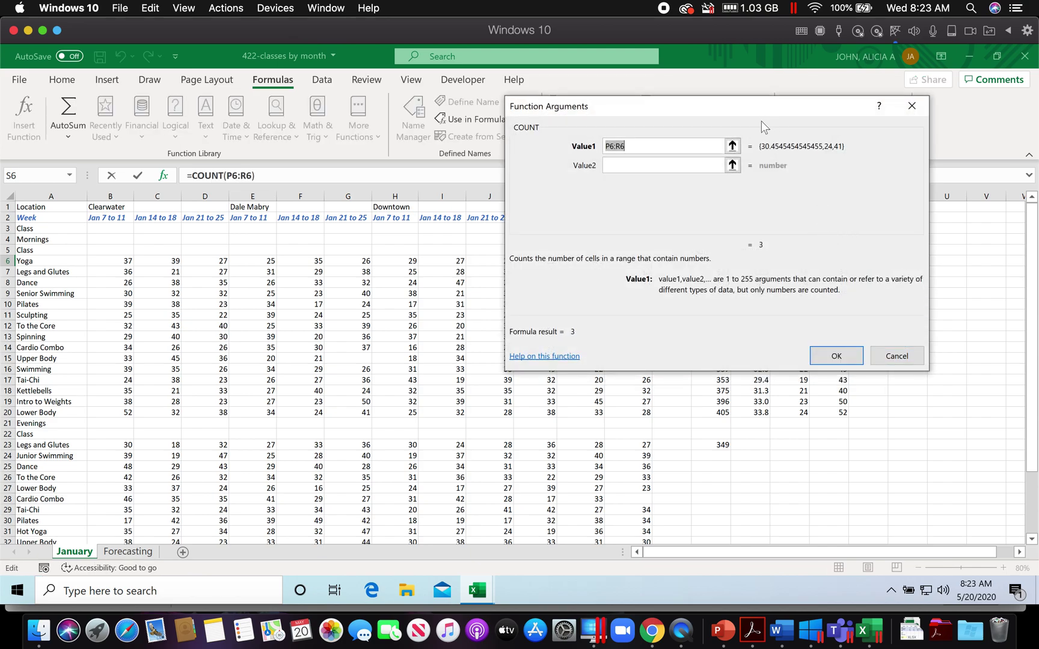
{"action": "left_click", "coordinate": [732, 146]}
{"action": "left_click_drag", "start_coordinate": [123, 262], "coordinate": [620, 265]}
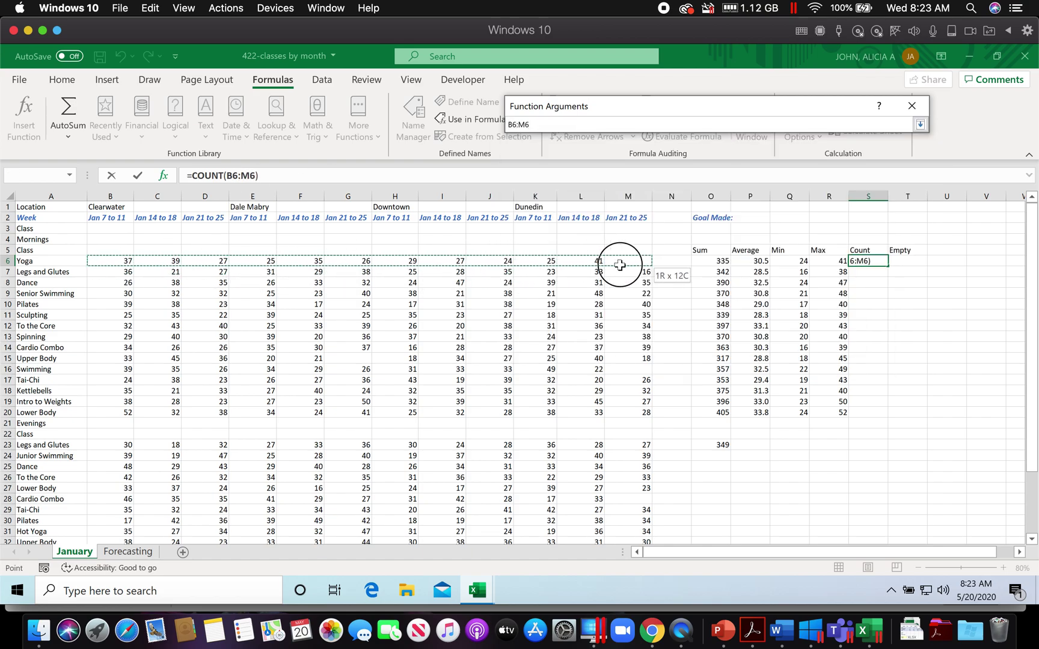
{"action": "left_click", "coordinate": [921, 123]}
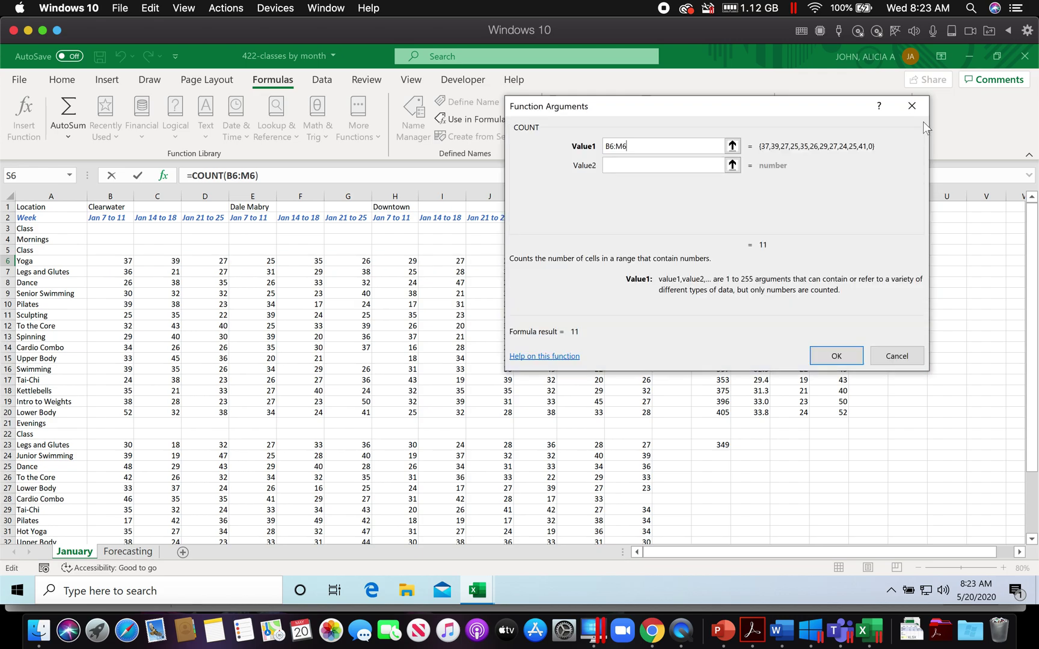
{"action": "left_click", "coordinate": [833, 356]}
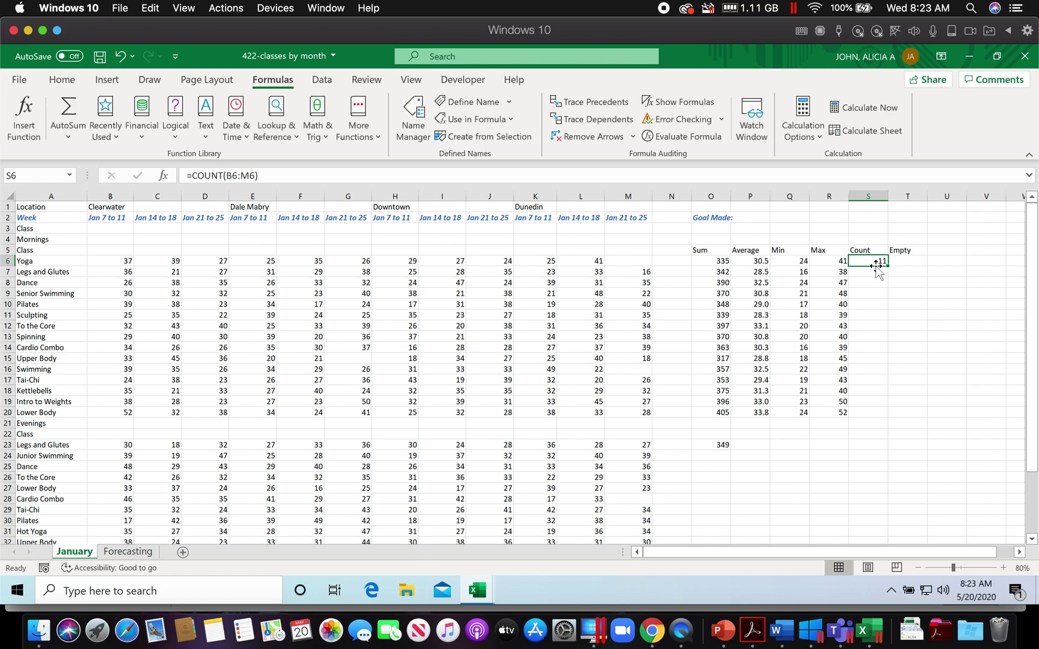
{"action": "left_click", "coordinate": [755, 636]}
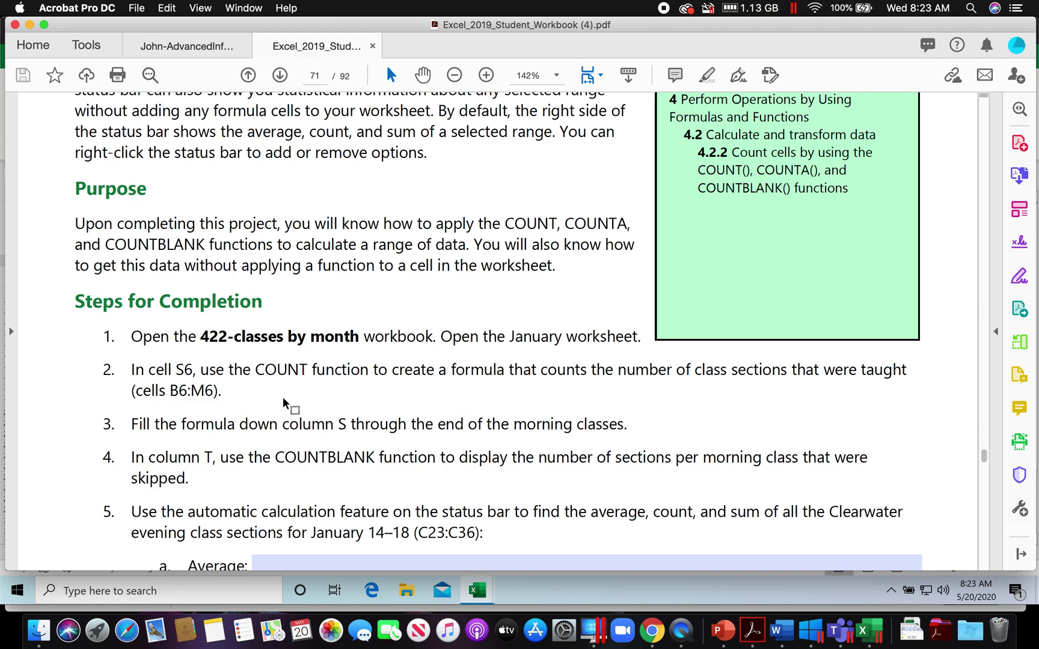
Reread the Average and Count fields in the instructions, then return to Excel.
{"action": "scroll", "coordinate": [283, 398], "scroll_direction": "down", "scroll_amount": 3}
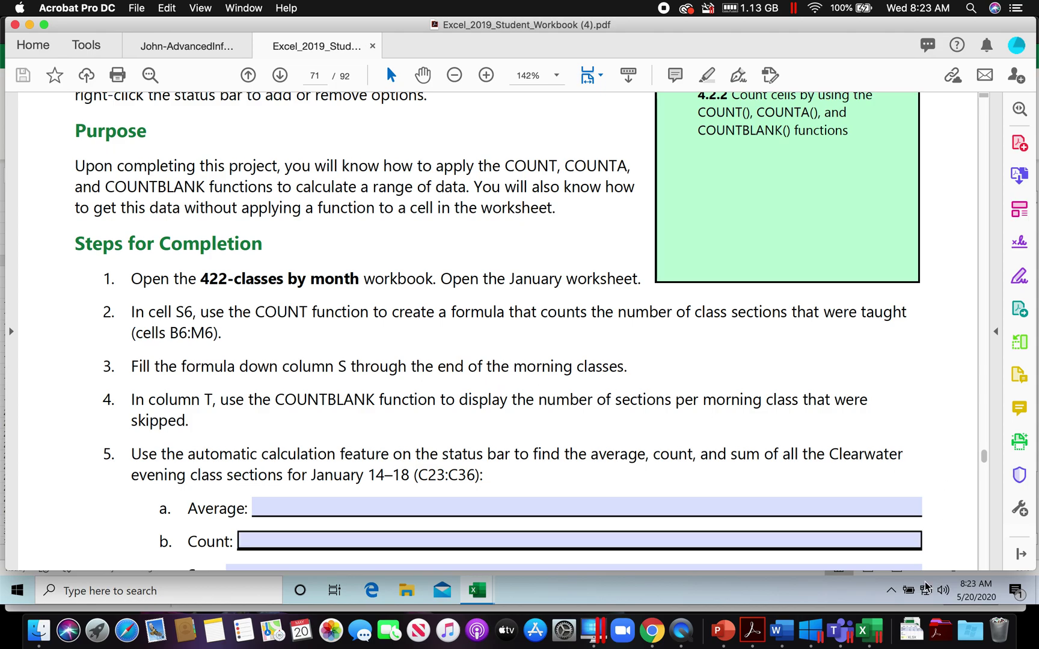
{"action": "left_click", "coordinate": [863, 631]}
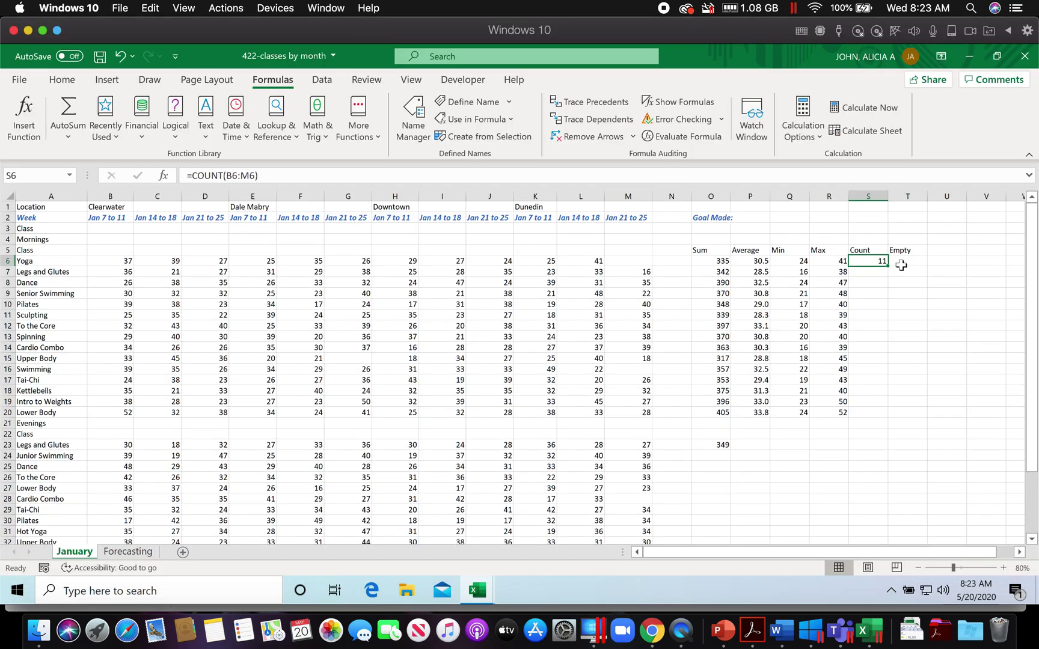
Fill the COUNT formula down S6:S20, giving 11 or 12 sections per morning class.
{"action": "left_click_drag", "start_coordinate": [889, 265], "coordinate": [888, 415]}
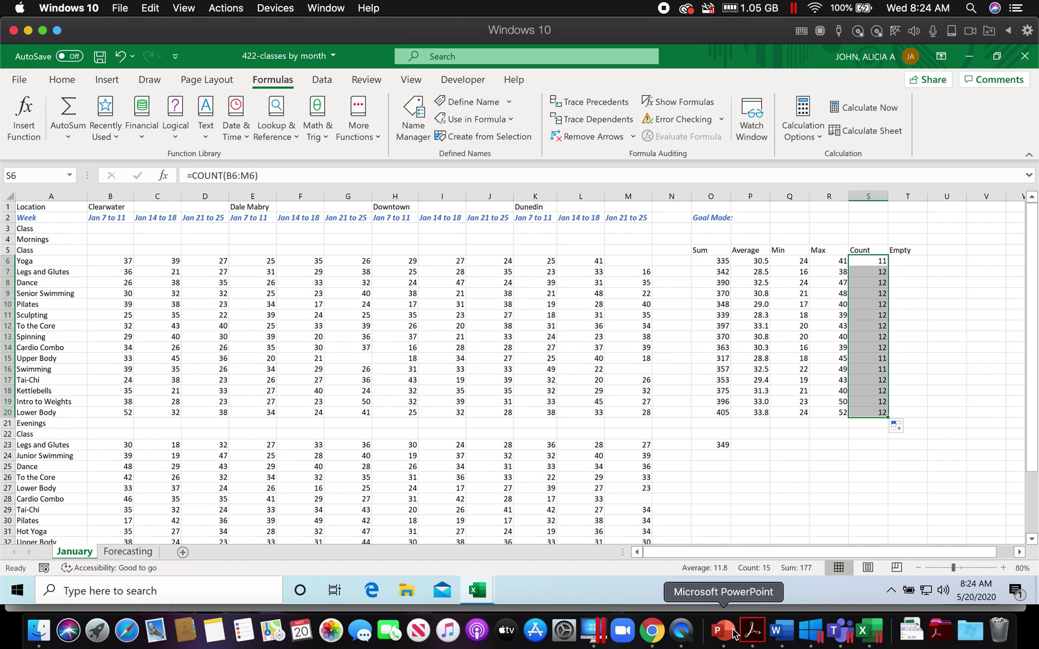
{"action": "left_click", "coordinate": [751, 630]}
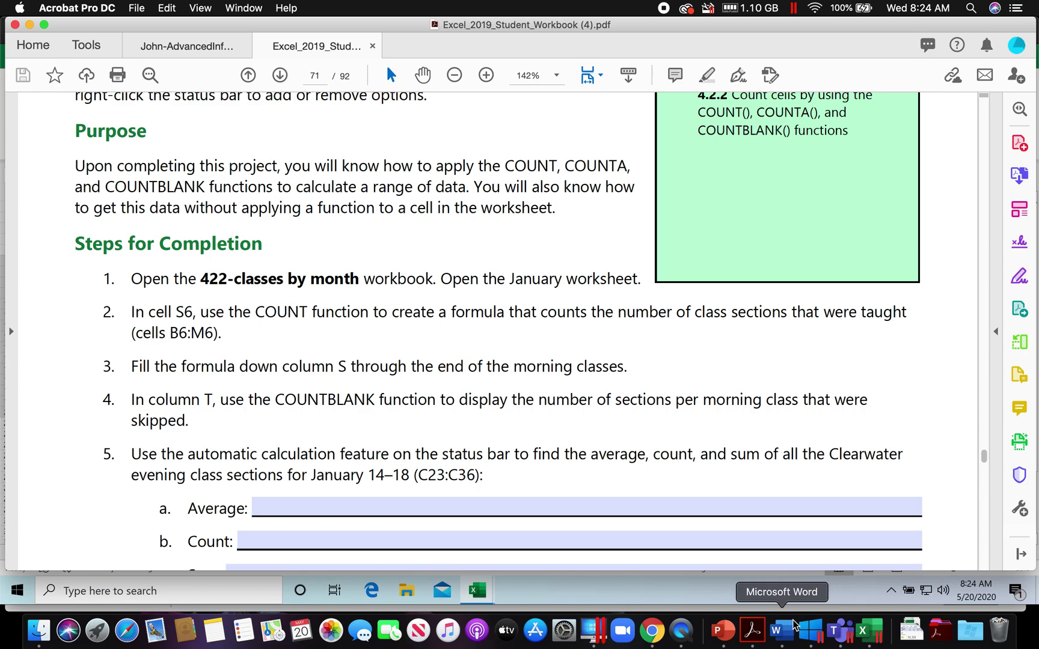
{"action": "left_click", "coordinate": [870, 632]}
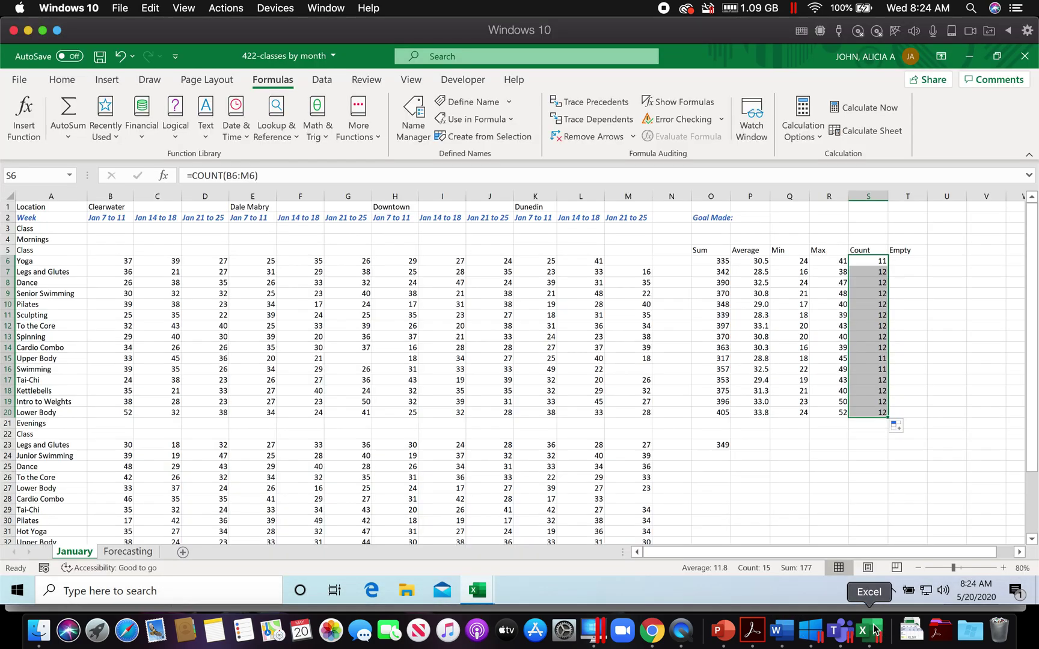
{"action": "left_click", "coordinate": [912, 259]}
Enter =COUNTBLANK(B6:M6) in T6, showing 1 skipped Yoga section.
{"action": "left_click", "coordinate": [31, 127]}
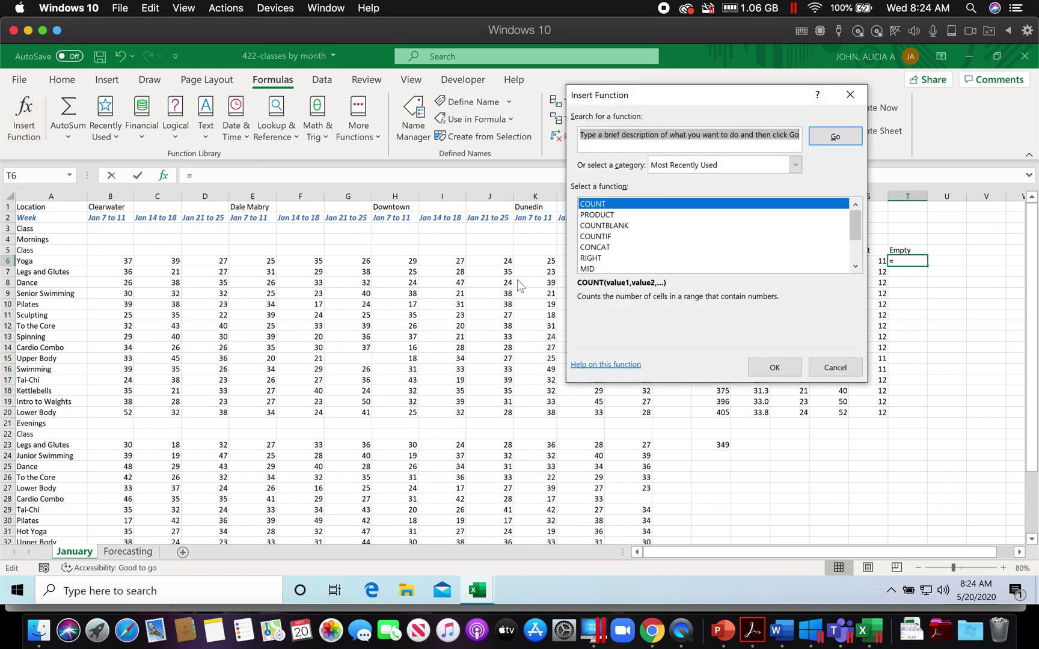
{"action": "type", "text": "count"}
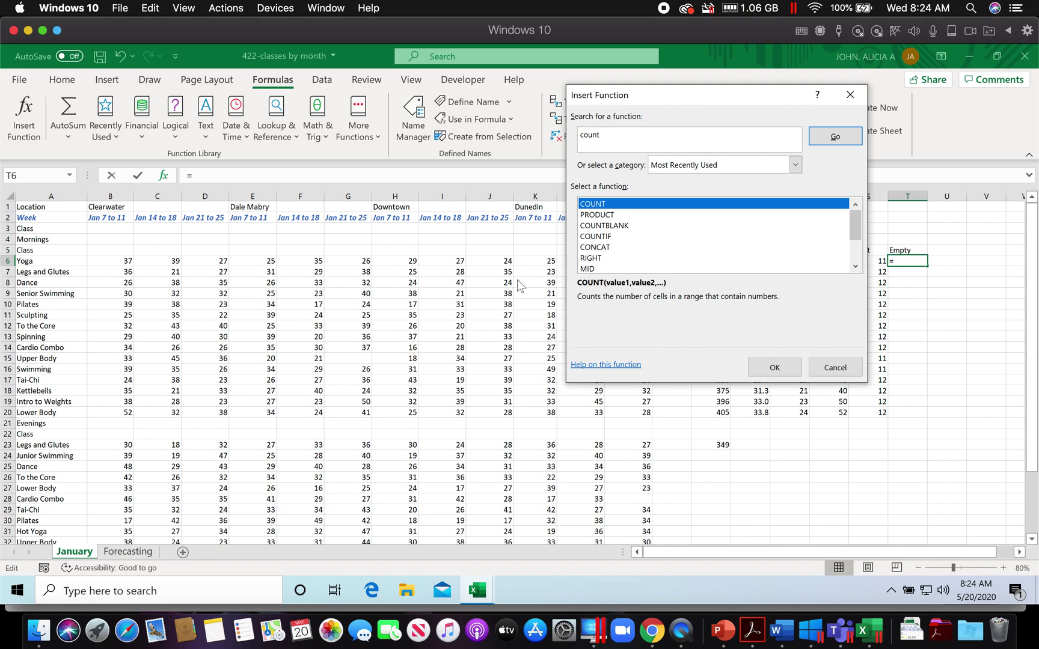
{"action": "left_click", "coordinate": [621, 227]}
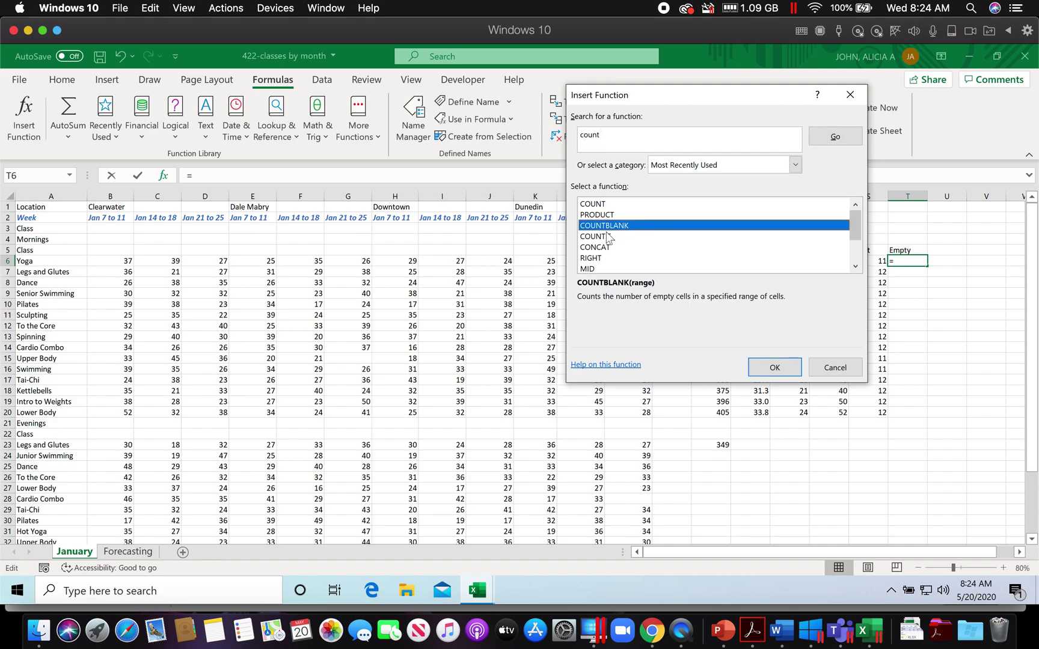
{"action": "left_click", "coordinate": [774, 368]}
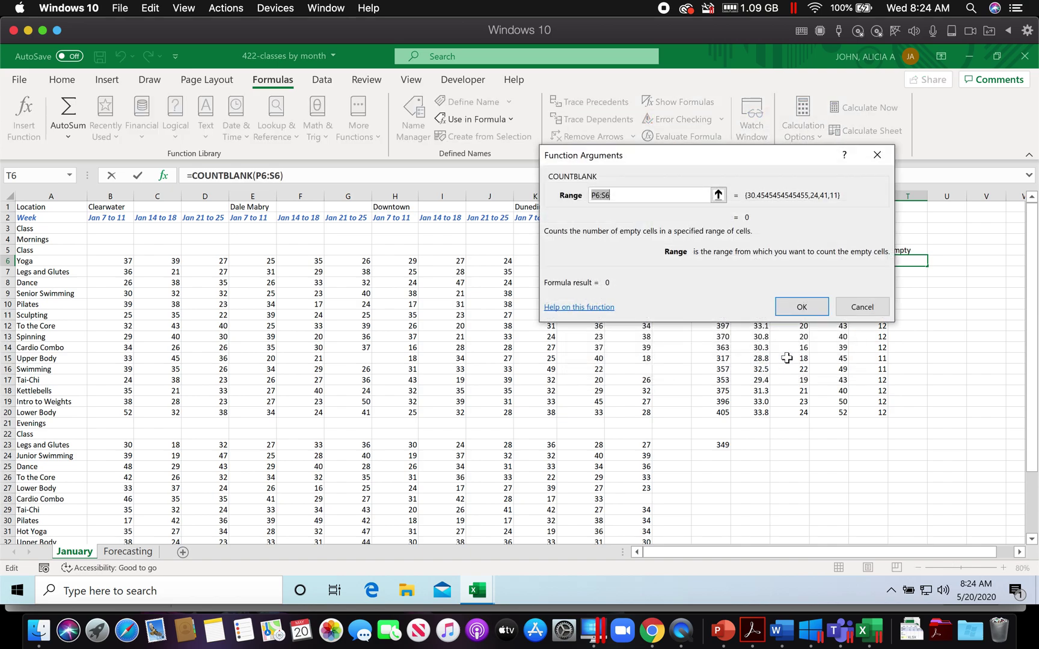
{"action": "left_click", "coordinate": [718, 194]}
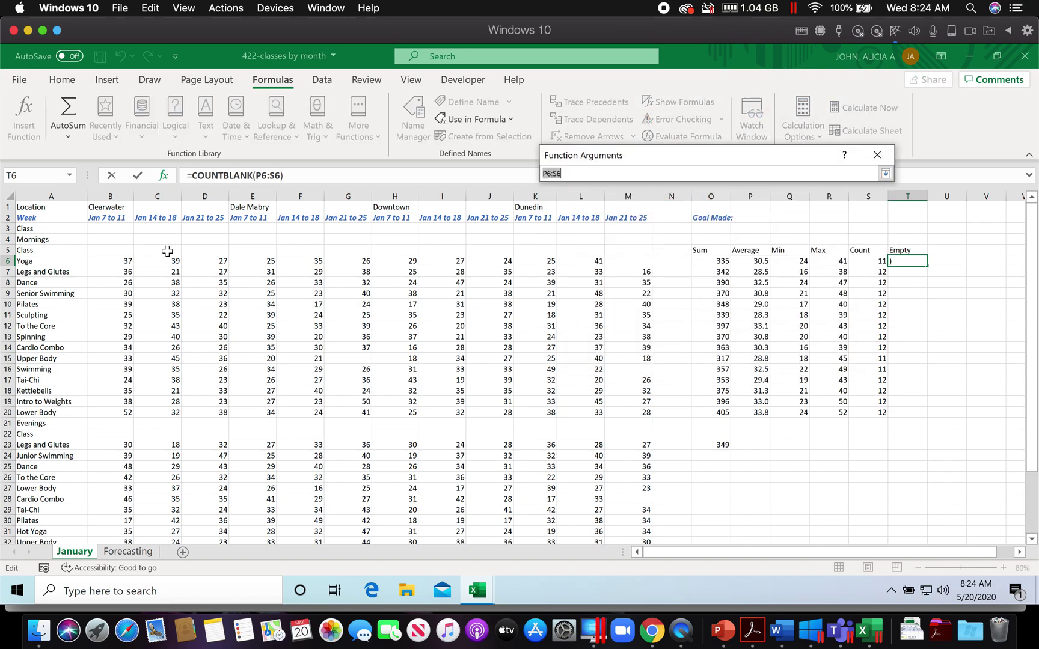
{"action": "left_click_drag", "start_coordinate": [123, 258], "coordinate": [632, 264]}
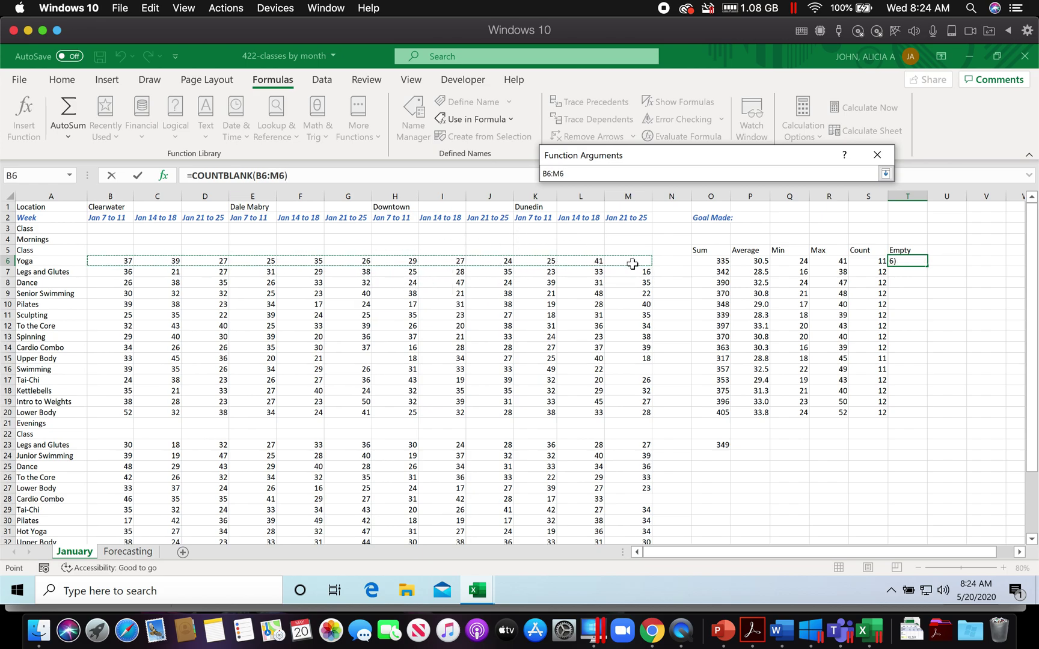
{"action": "left_click", "coordinate": [885, 173]}
{"action": "left_click", "coordinate": [802, 307]}
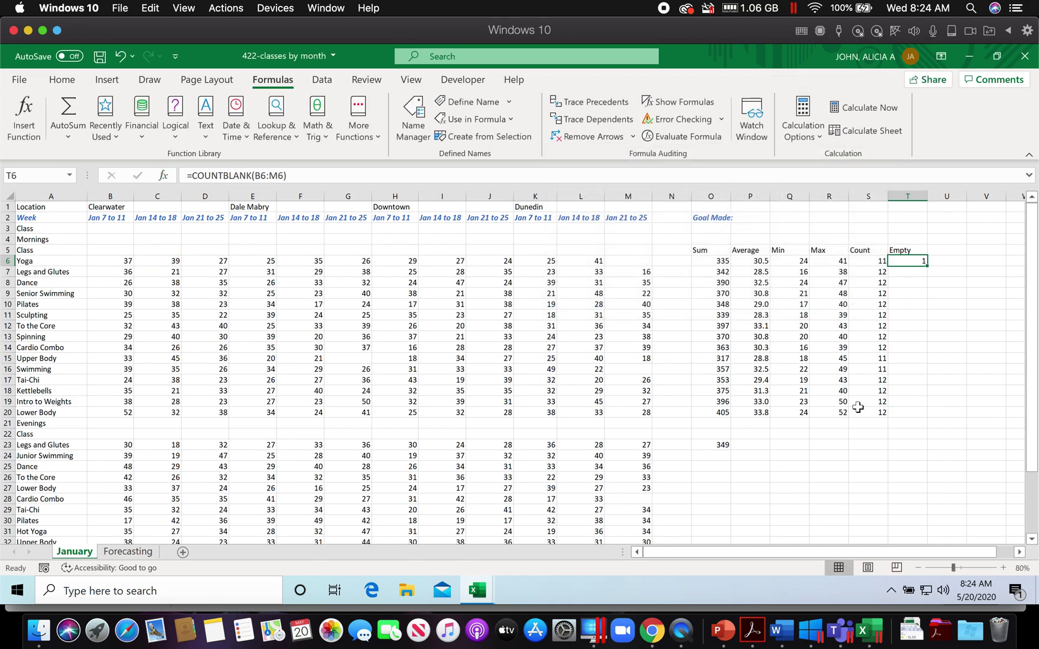
{"action": "left_click", "coordinate": [625, 259]}
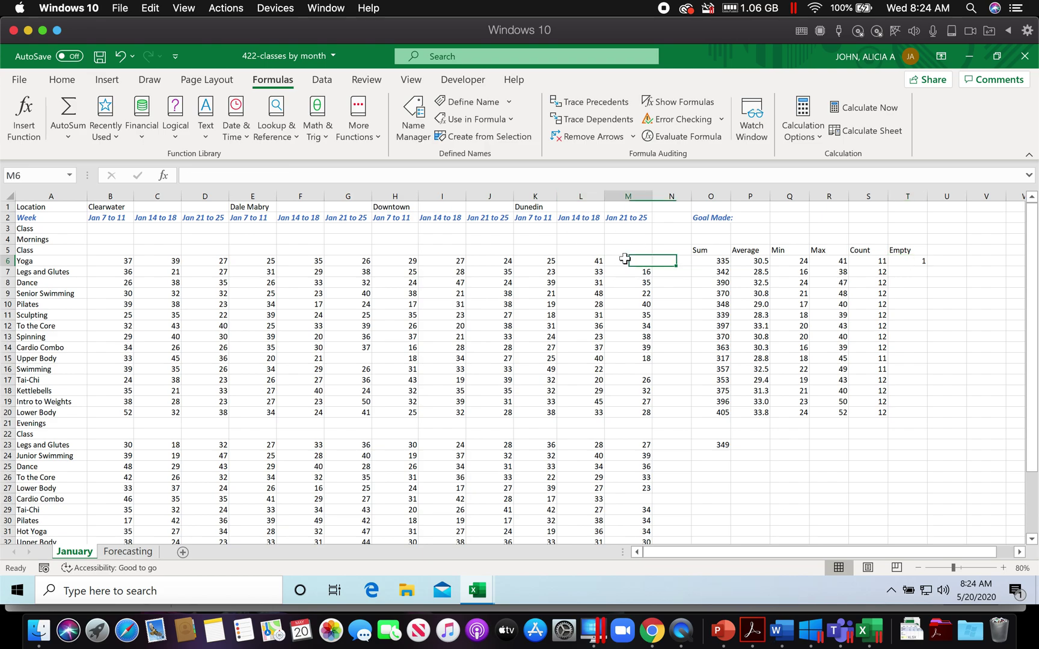
{"action": "left_click", "coordinate": [925, 261]}
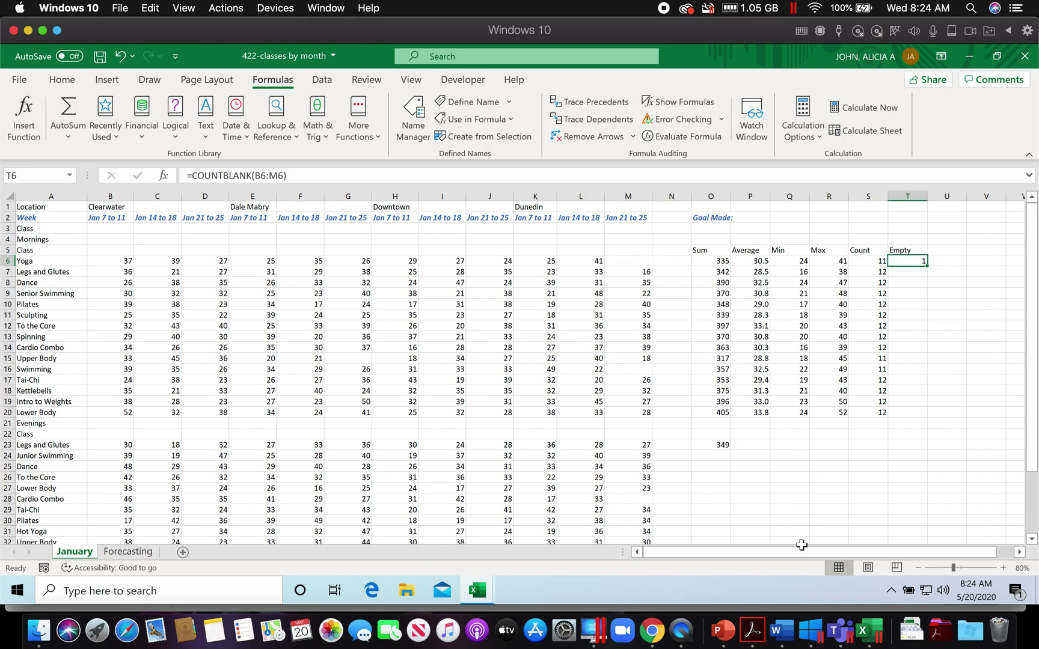
{"action": "left_click", "coordinate": [752, 630]}
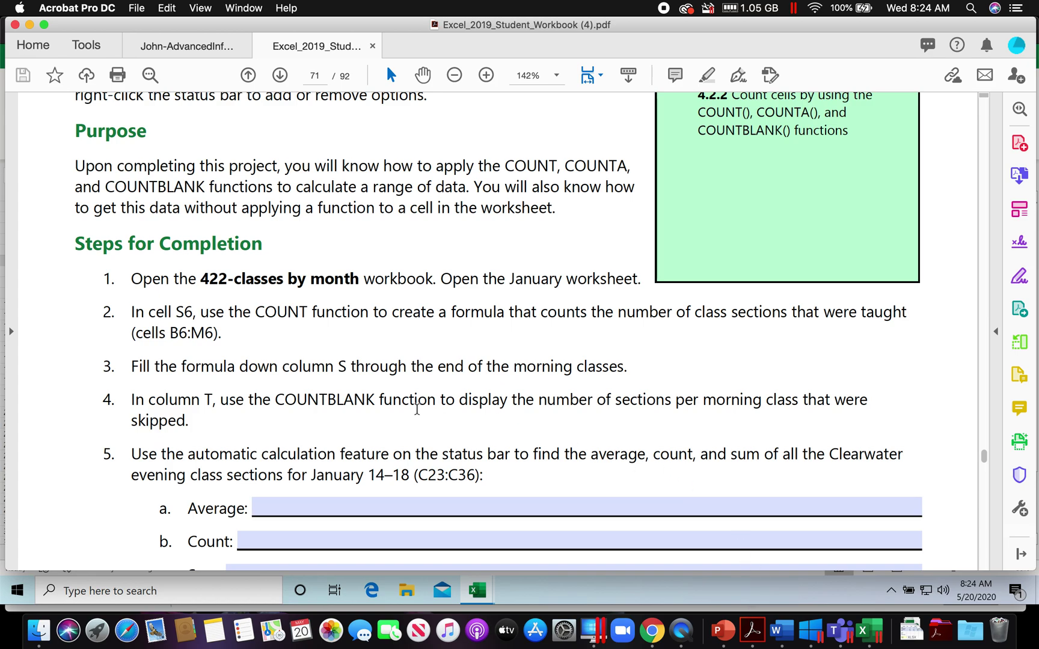
Review the Average and Sum answer fields and step 6 in the PDF, then return to Excel.
{"action": "scroll", "coordinate": [441, 420], "scroll_direction": "down", "scroll_amount": 5}
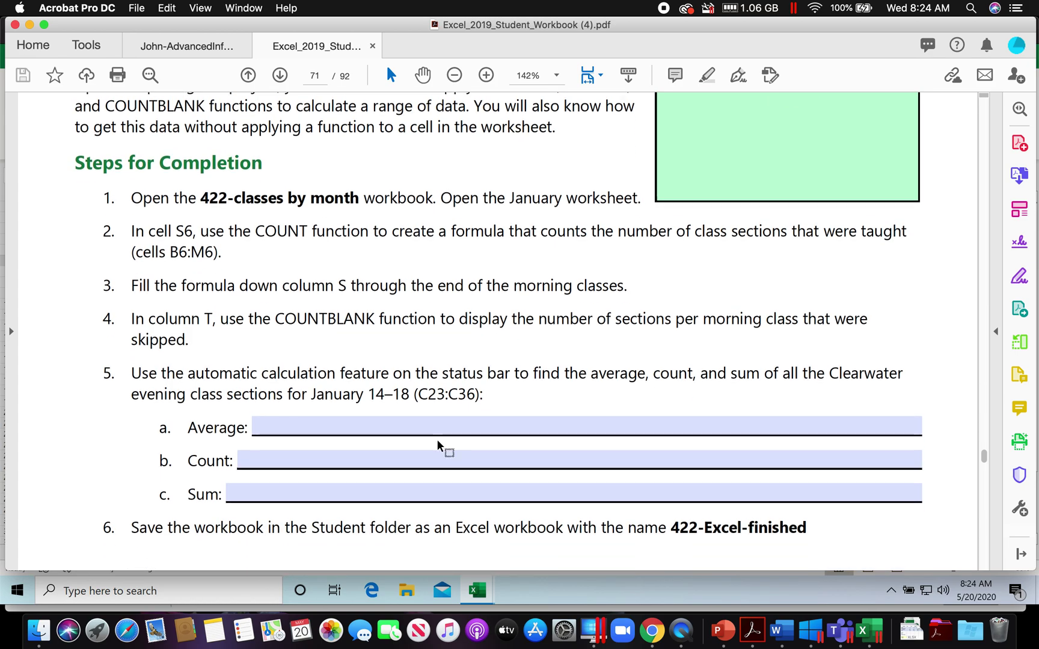
{"action": "scroll", "coordinate": [437, 443], "scroll_direction": "down", "scroll_amount": 1}
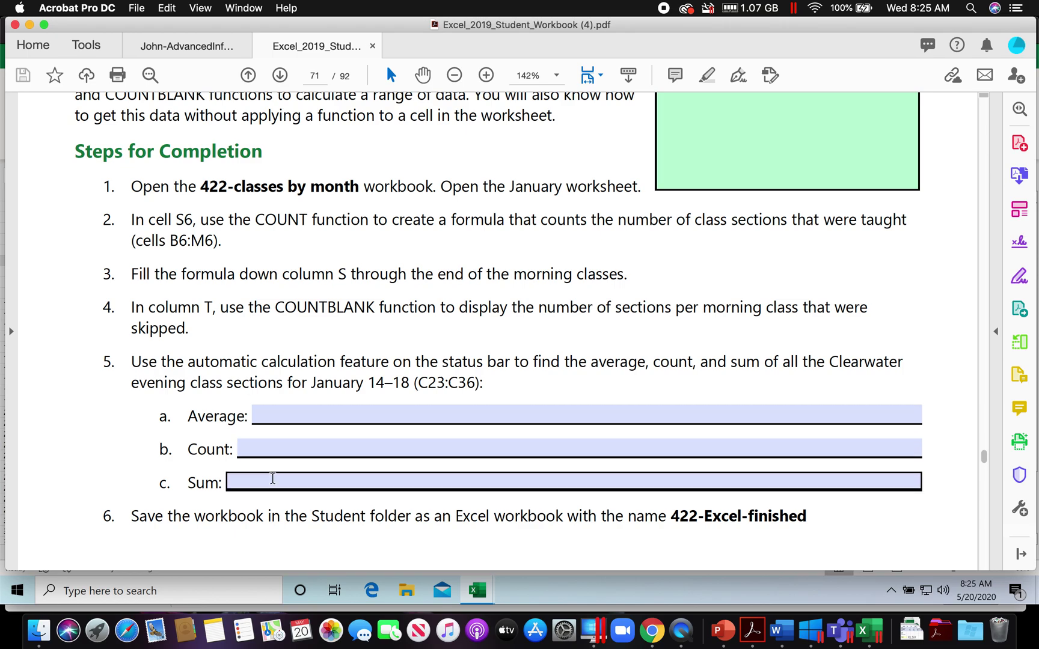
{"action": "left_click", "coordinate": [272, 416]}
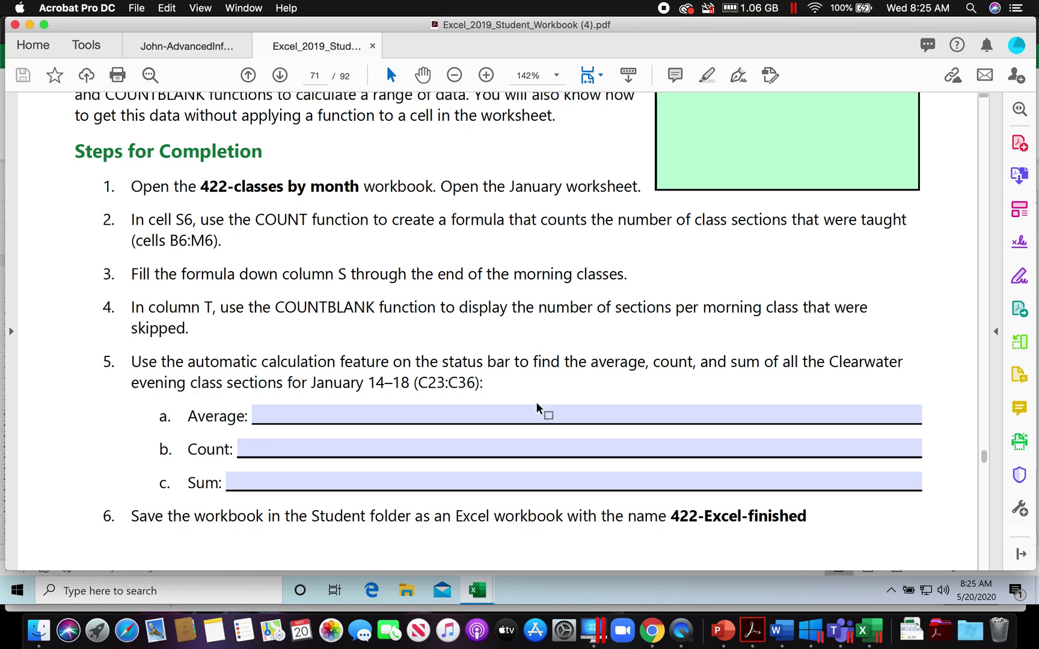
{"action": "left_click", "coordinate": [517, 411]}
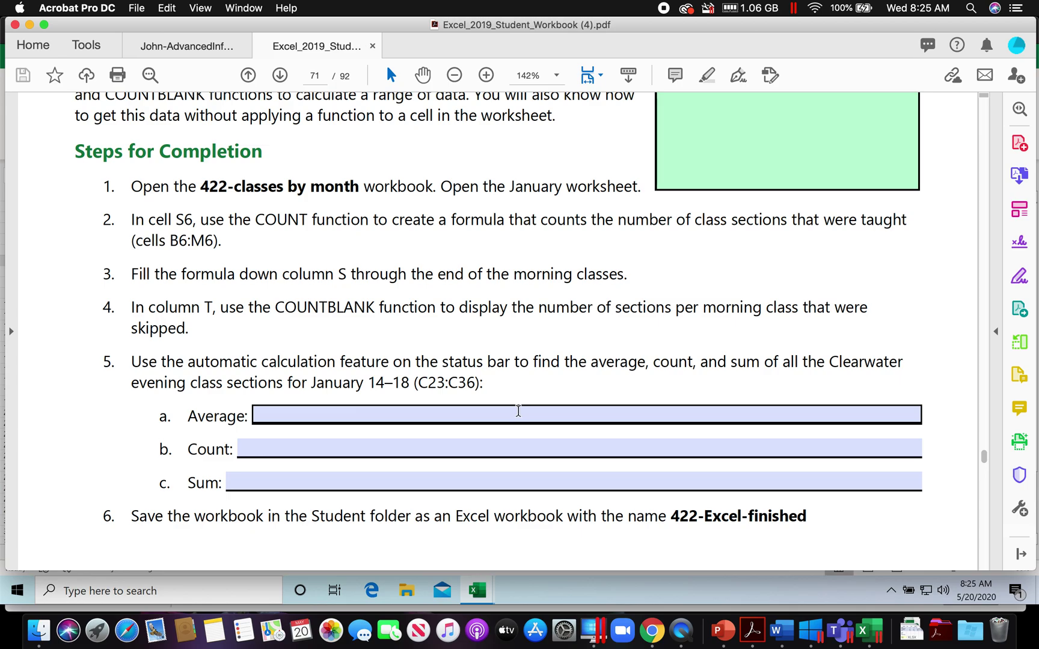
{"action": "left_click", "coordinate": [861, 630]}
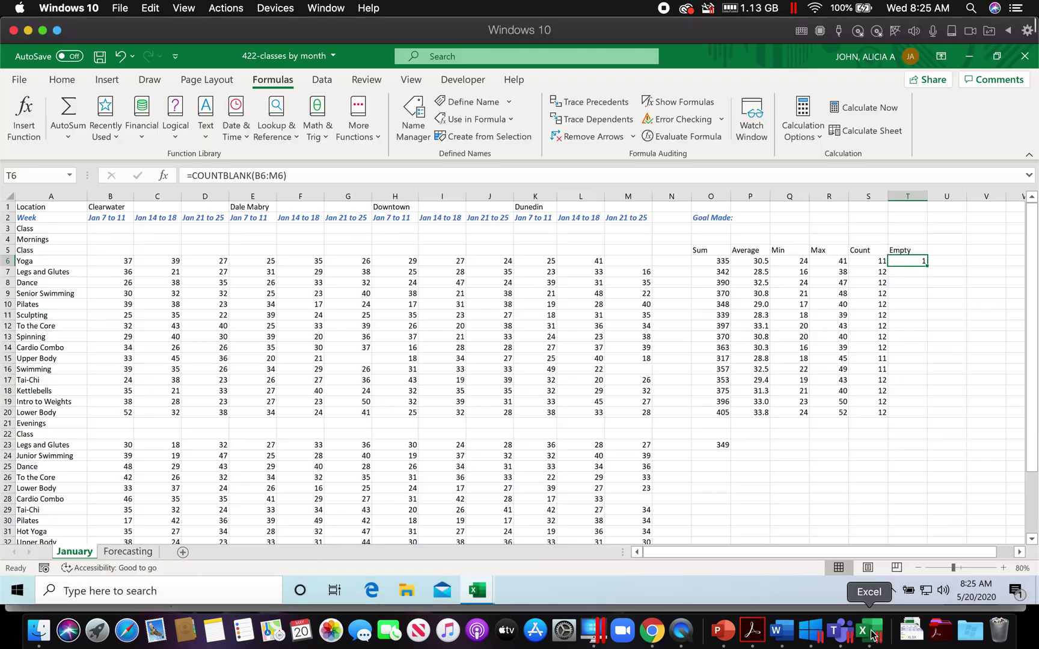
Inspect the row 23 evening data and the Clearwater Jan 14 to 18 column.
{"action": "scroll", "coordinate": [357, 468], "scroll_direction": "down", "scroll_amount": 5}
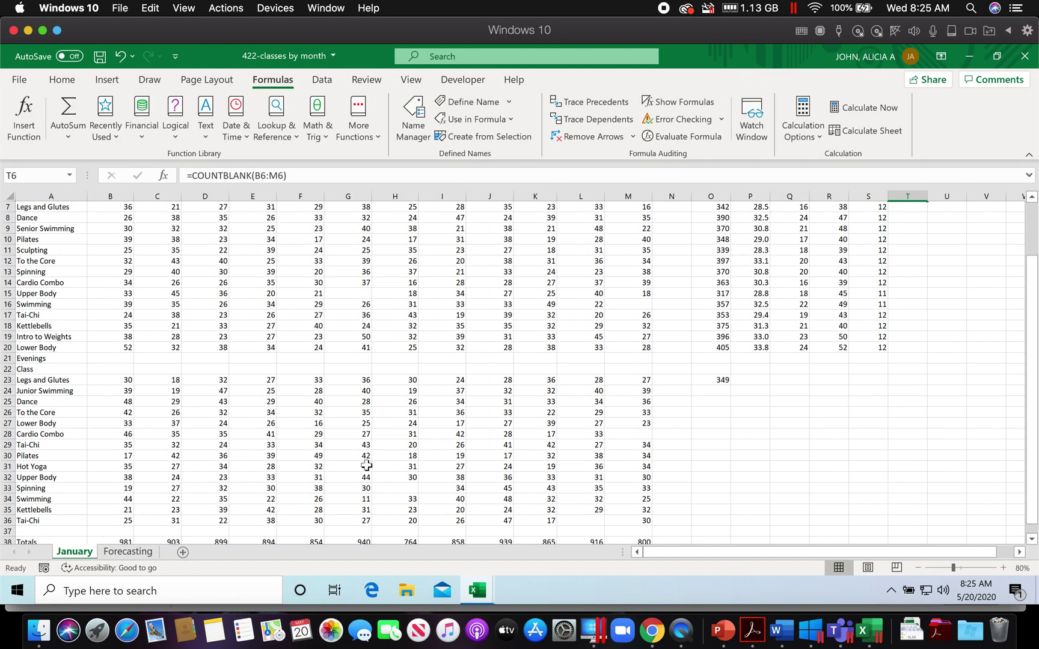
{"action": "scroll", "coordinate": [357, 475], "scroll_direction": "up", "scroll_amount": 5}
{"action": "left_click_drag", "start_coordinate": [45, 445], "coordinate": [638, 499]}
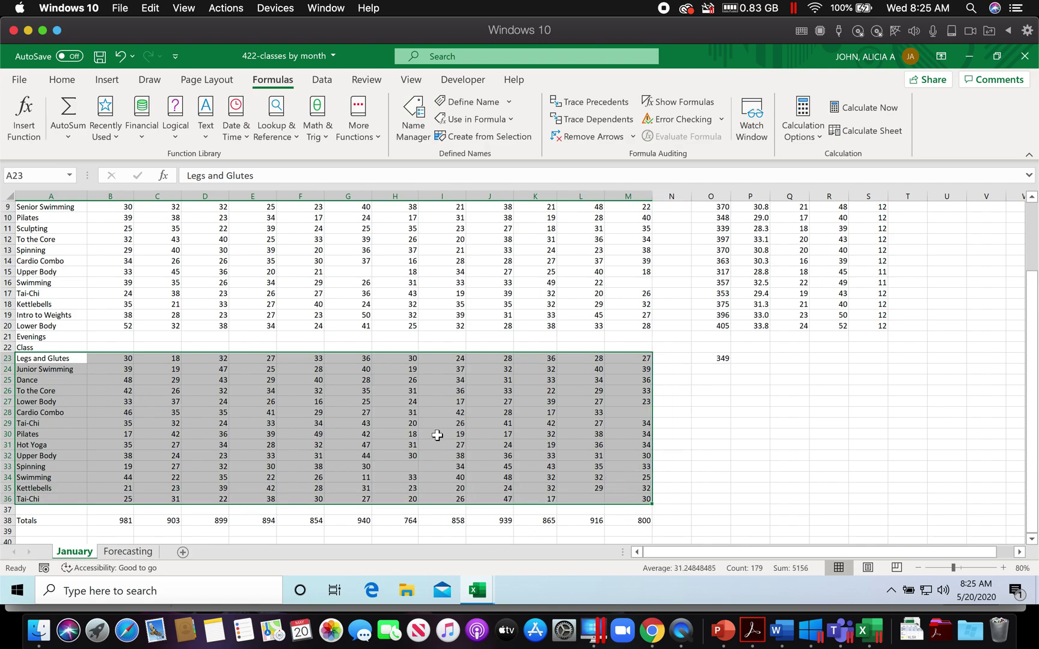
{"action": "scroll", "coordinate": [436, 436], "scroll_direction": "up", "scroll_amount": 3}
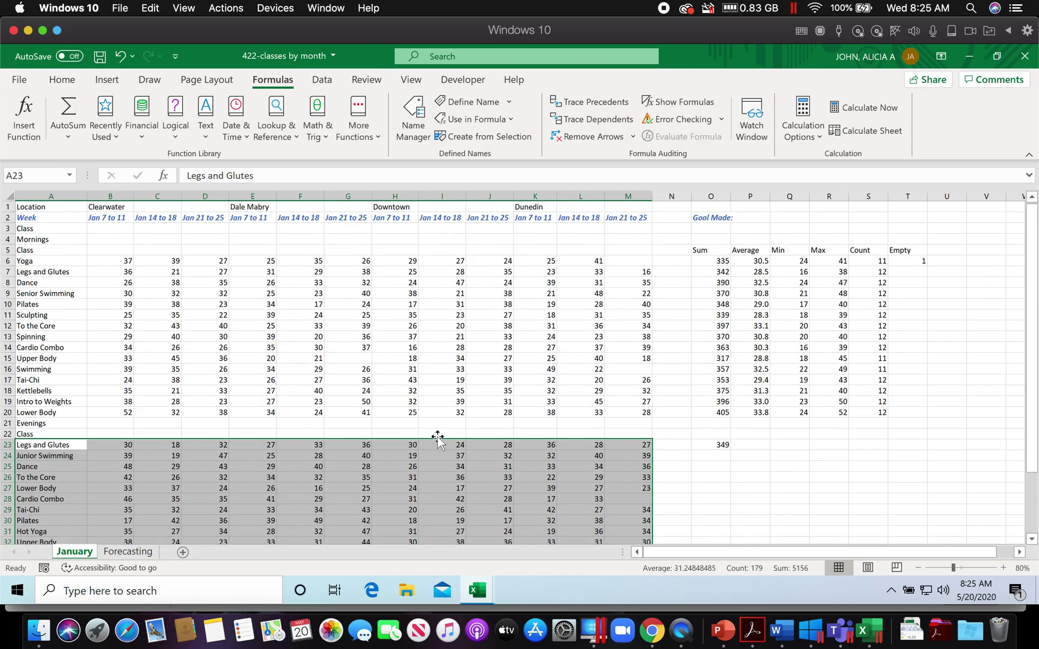
{"action": "left_click", "coordinate": [119, 208]}
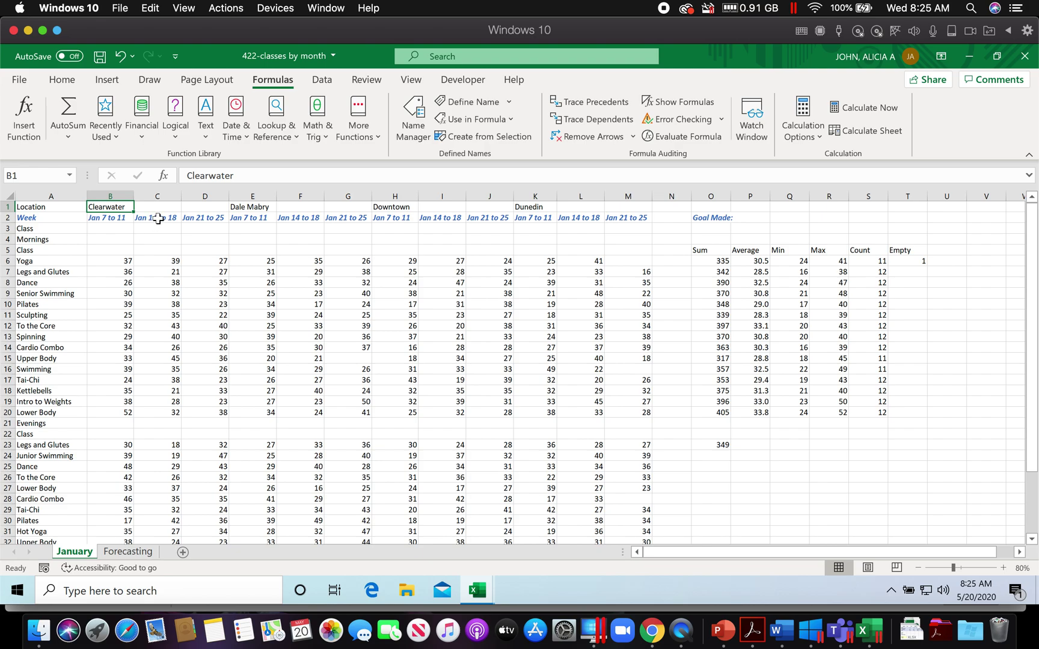
{"action": "left_click", "coordinate": [157, 218]}
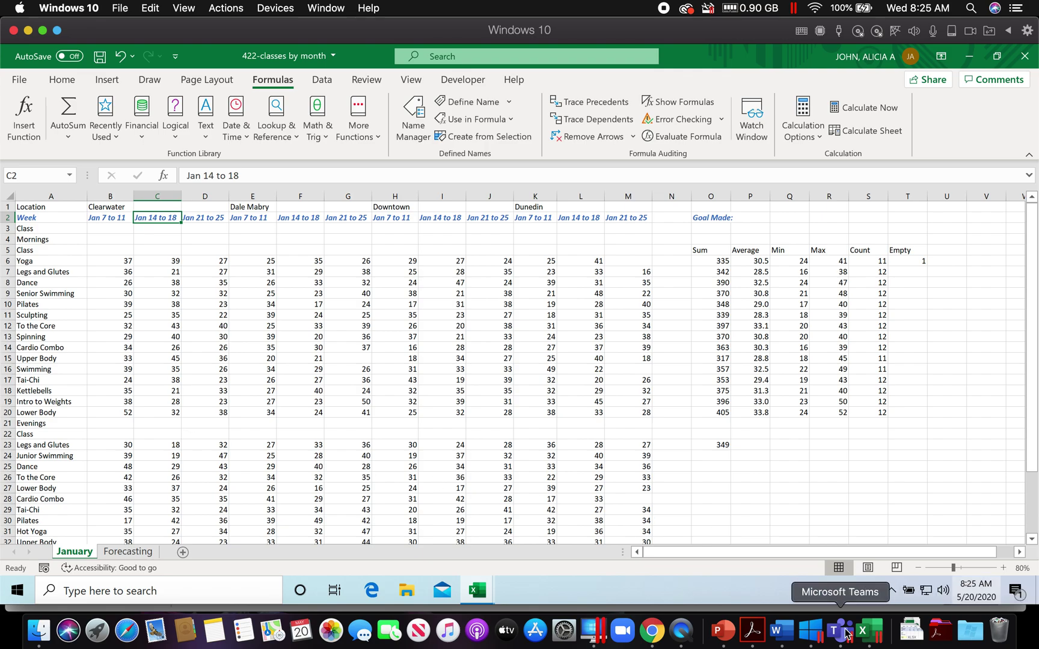
{"action": "left_click", "coordinate": [751, 629]}
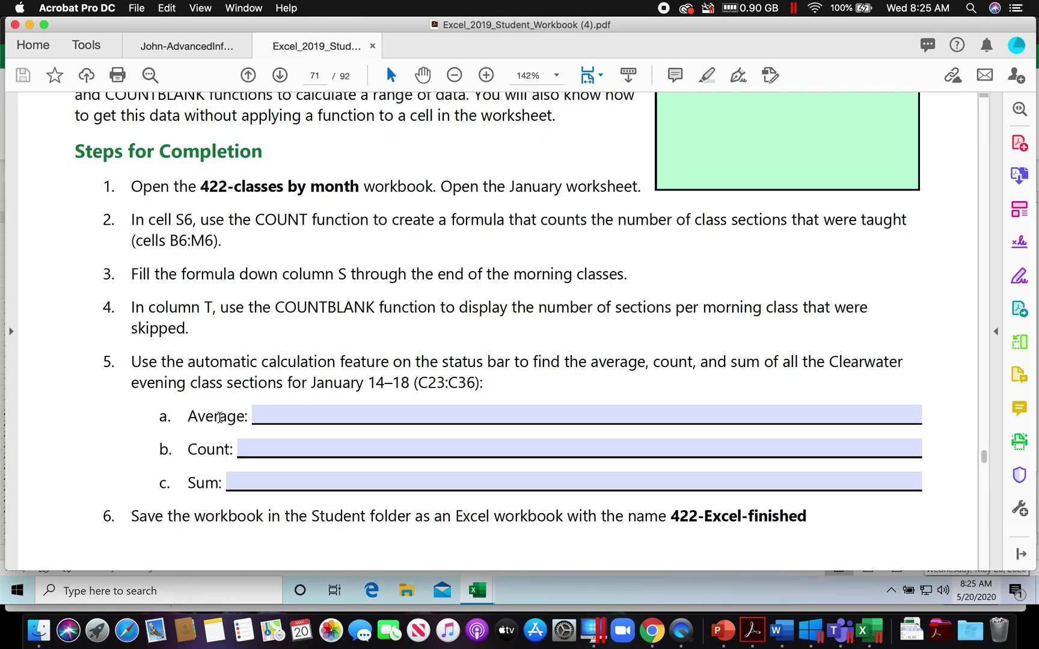
{"action": "left_click", "coordinate": [867, 639]}
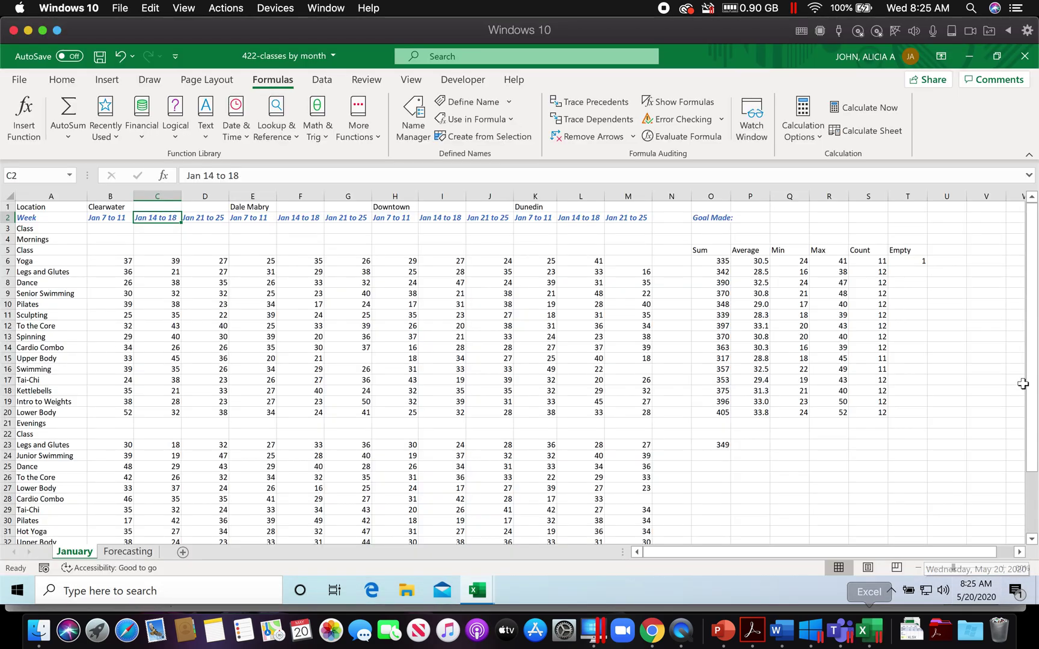
Start an AutoSum Average in P23 over B23:M23.
{"action": "left_click", "coordinate": [753, 443]}
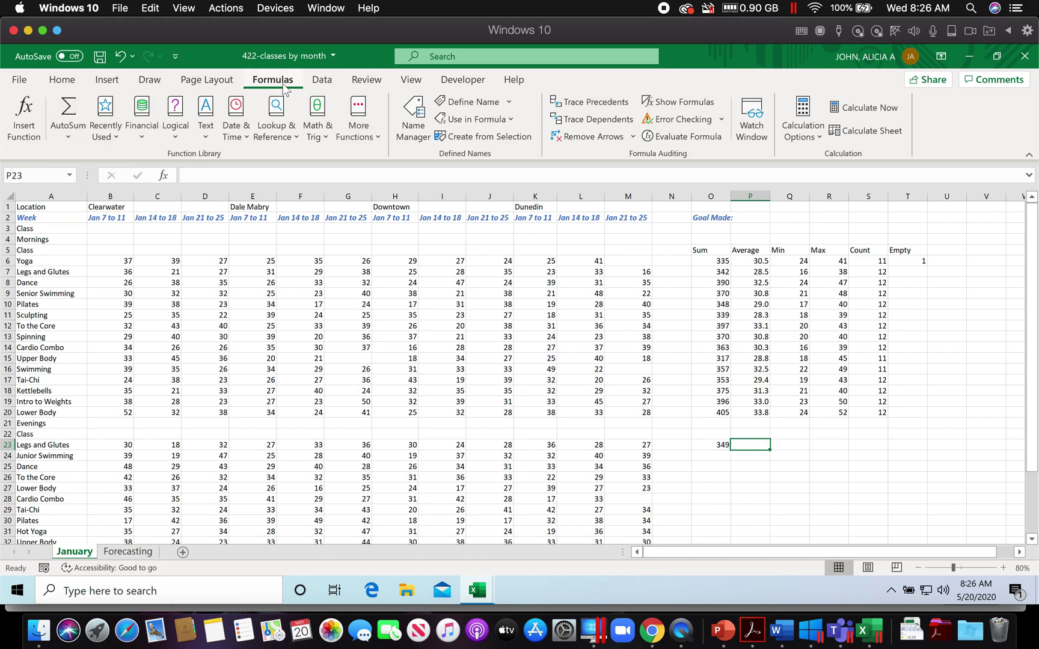
{"action": "left_click", "coordinate": [67, 138]}
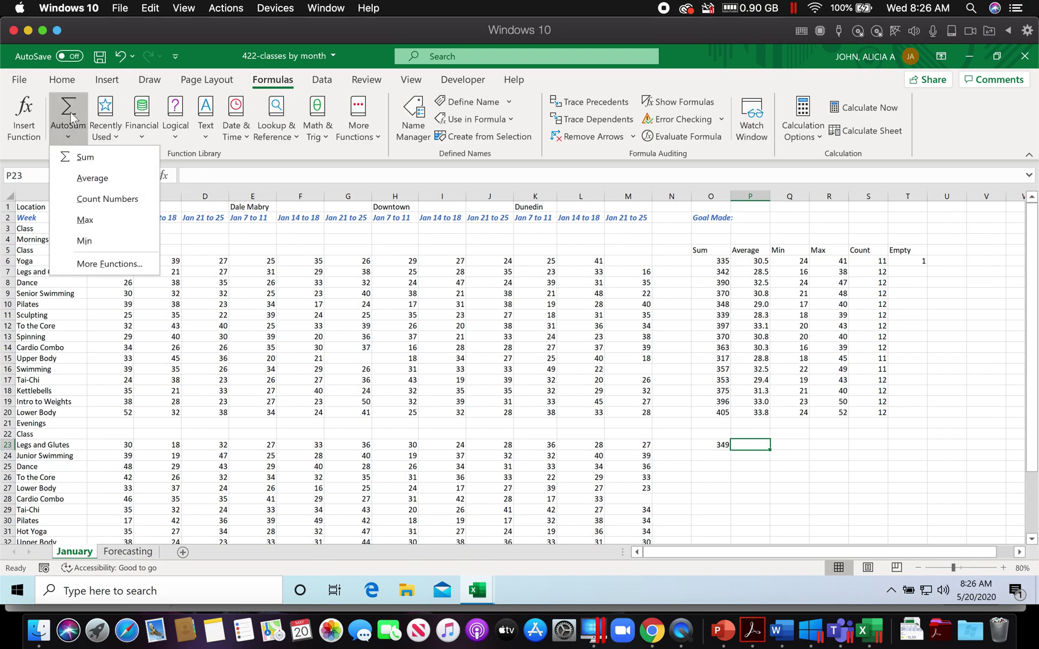
{"action": "left_click", "coordinate": [80, 178]}
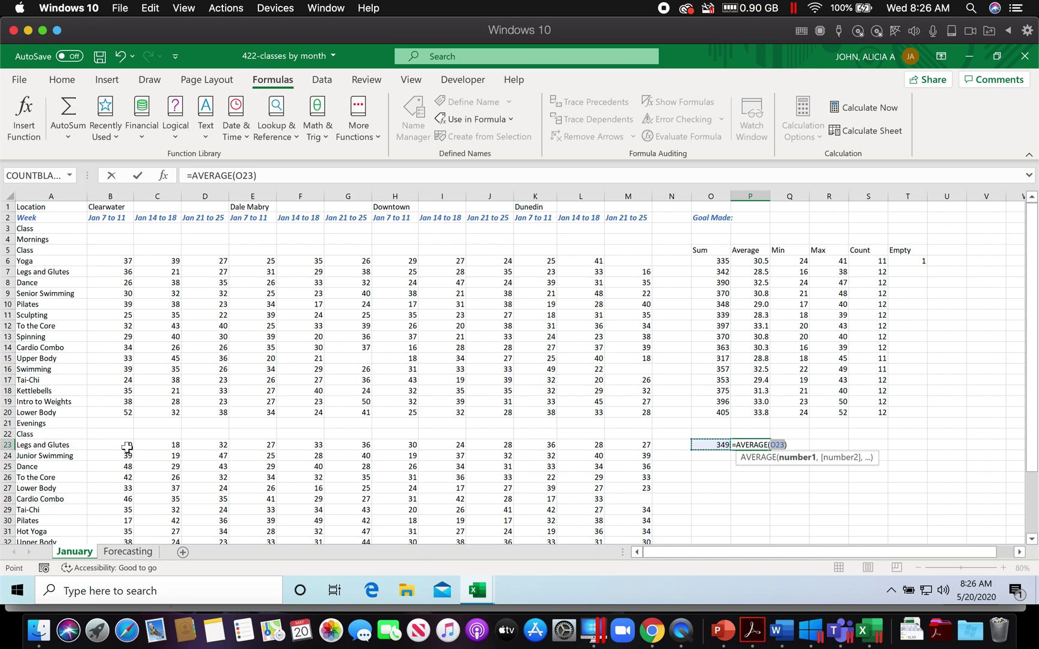
{"action": "left_click_drag", "start_coordinate": [123, 445], "coordinate": [628, 443]}
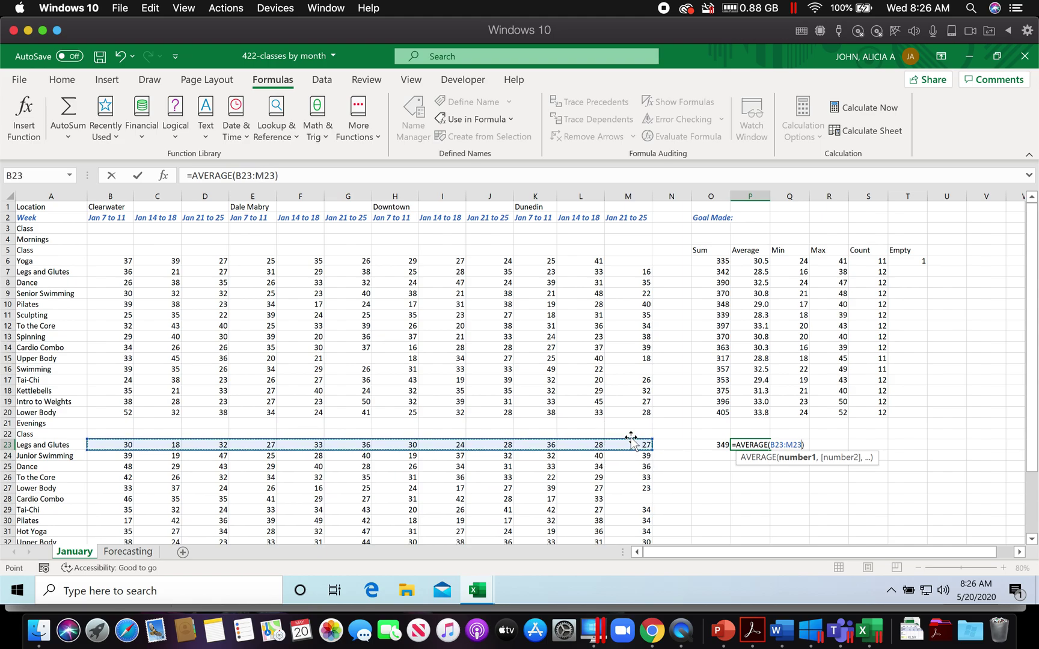
{"action": "left_click", "coordinate": [751, 630]}
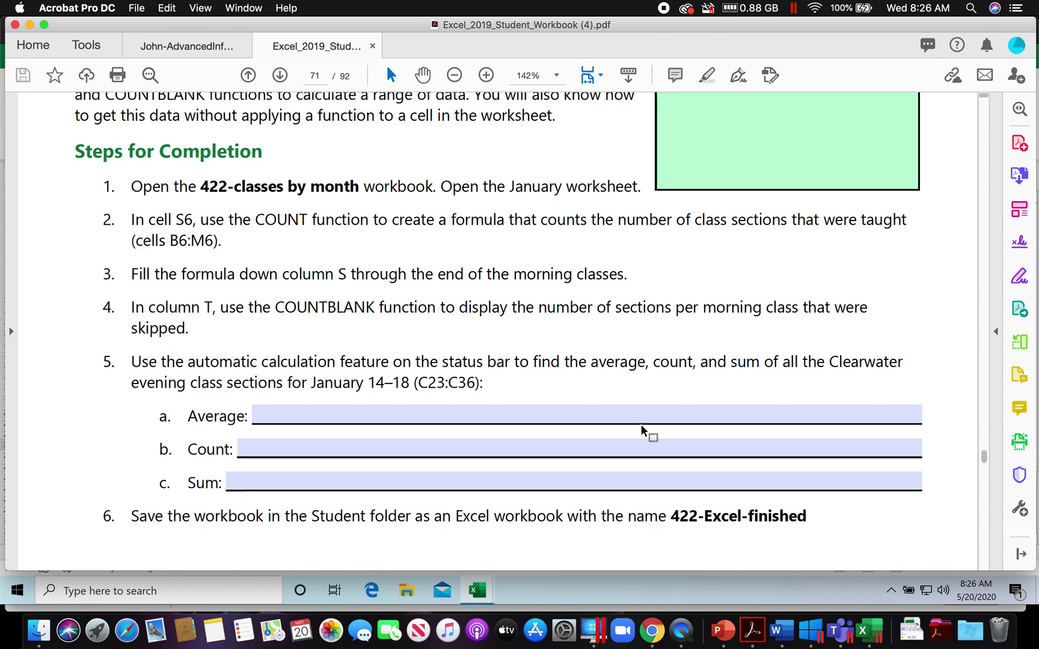
Check the range C23:C36 named in step 5 of the instructions.
{"action": "left_click_drag", "start_coordinate": [131, 381], "coordinate": [398, 383]}
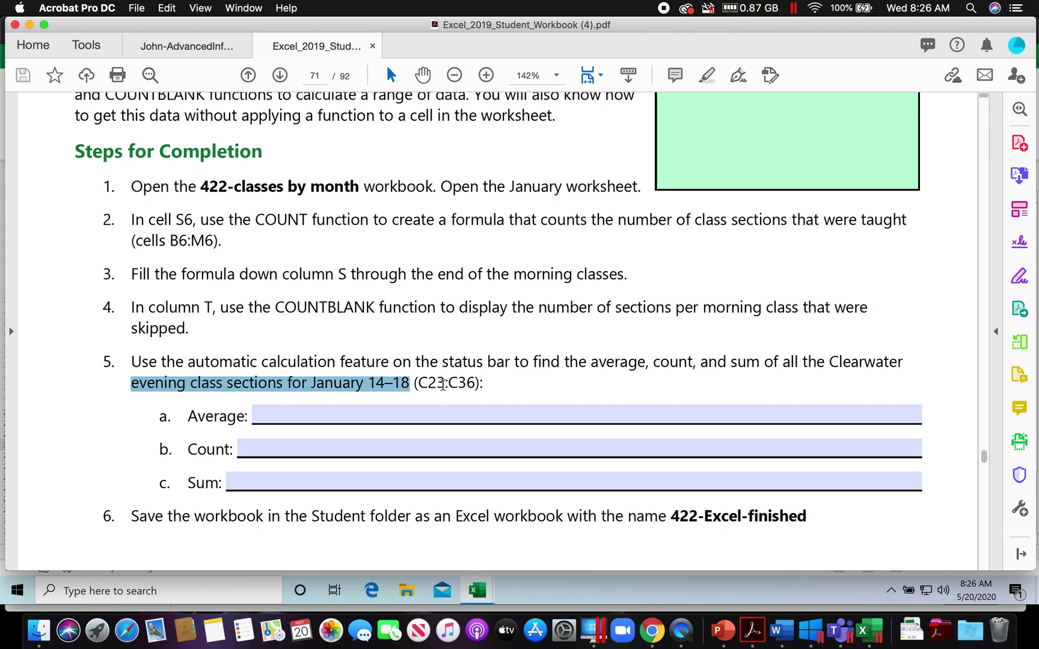
{"action": "left_click", "coordinate": [474, 383]}
{"action": "left_click_drag", "start_coordinate": [474, 382], "coordinate": [417, 382]}
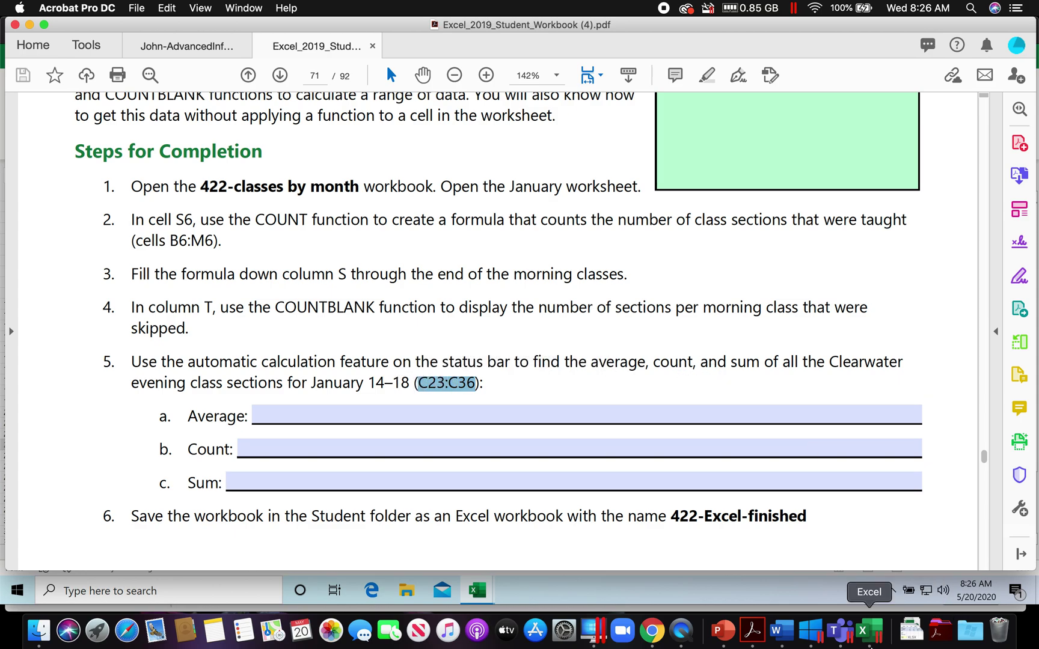
{"action": "left_click", "coordinate": [870, 643]}
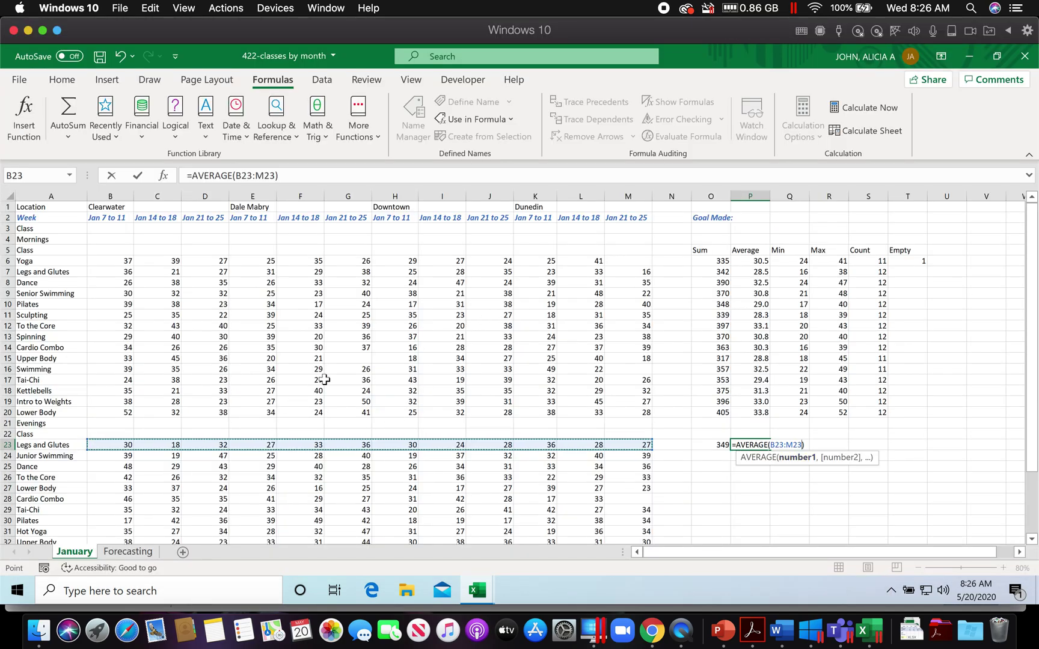
Finish P23 as =AVERAGE(C23:C36), averaging the Clearwater evening sections to 28.
{"action": "scroll", "coordinate": [325, 376], "scroll_direction": "down", "scroll_amount": 3}
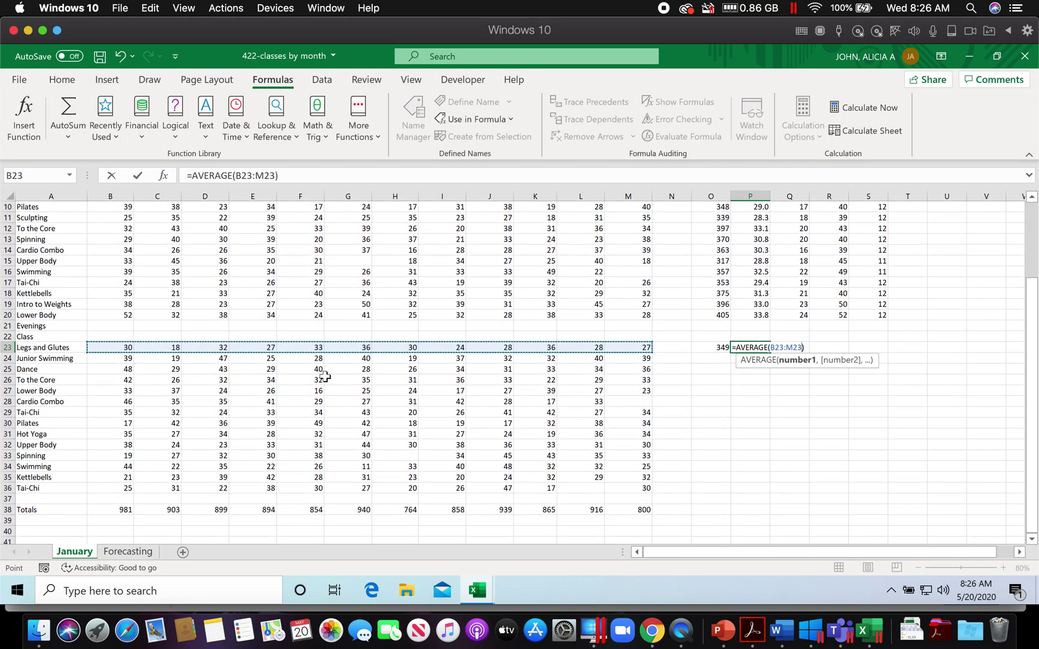
{"action": "left_click", "coordinate": [169, 347]}
{"action": "left_click_drag", "start_coordinate": [170, 347], "coordinate": [166, 488]}
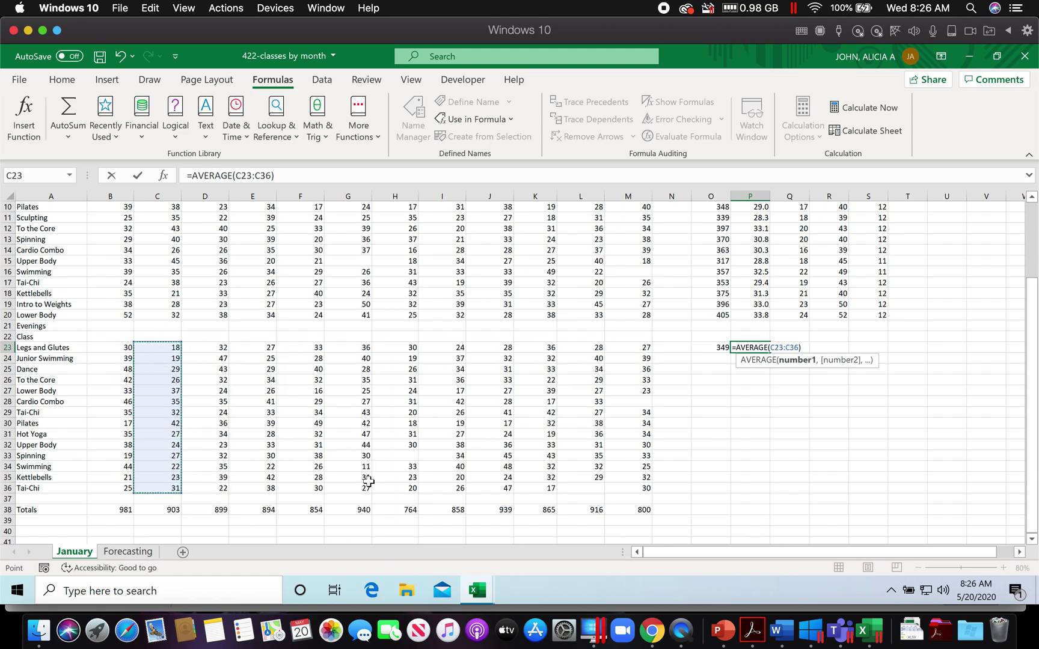
{"action": "key", "text": "Return"}
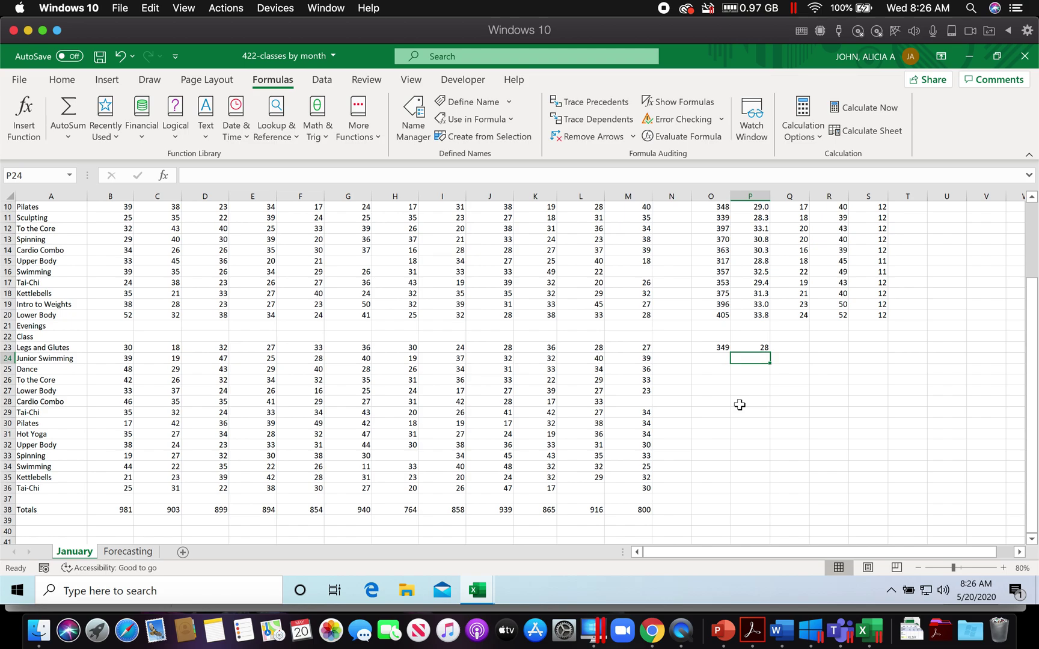
{"action": "left_click", "coordinate": [752, 348]}
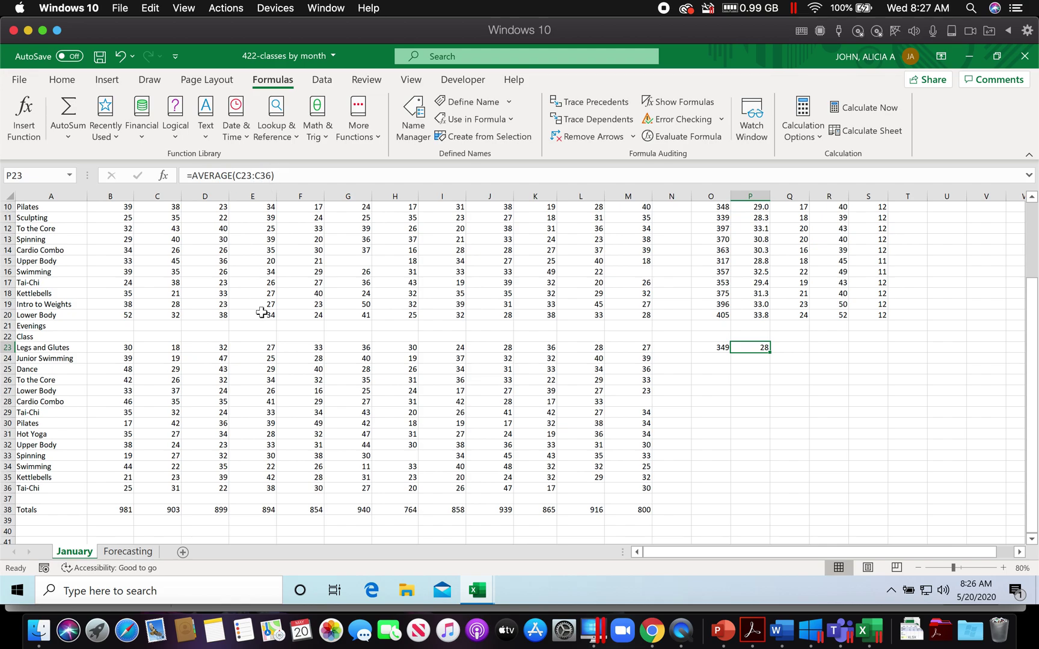
Recheck the instructions and select S23 for the evening count.
{"action": "scroll", "coordinate": [258, 311], "scroll_direction": "up", "scroll_amount": 3}
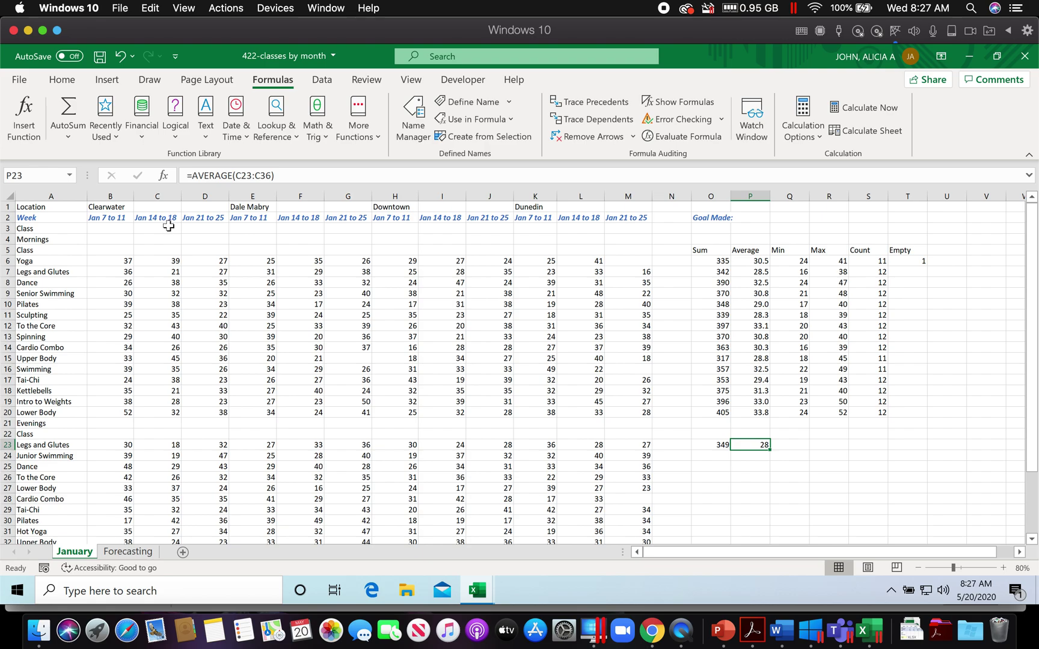
{"action": "left_click", "coordinate": [751, 631]}
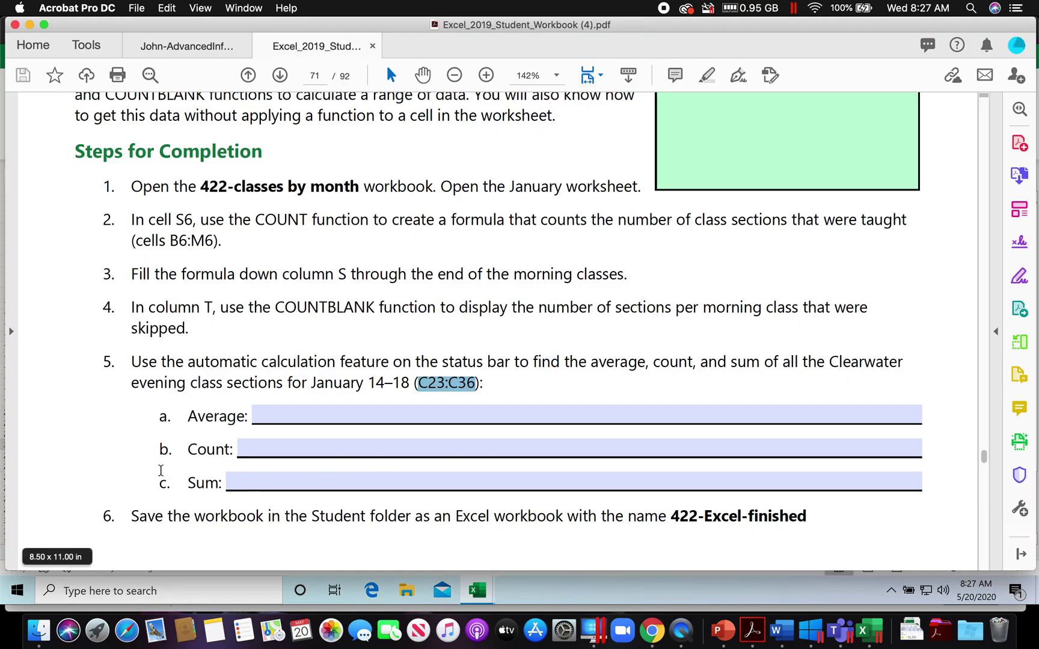
{"action": "left_click", "coordinate": [865, 631]}
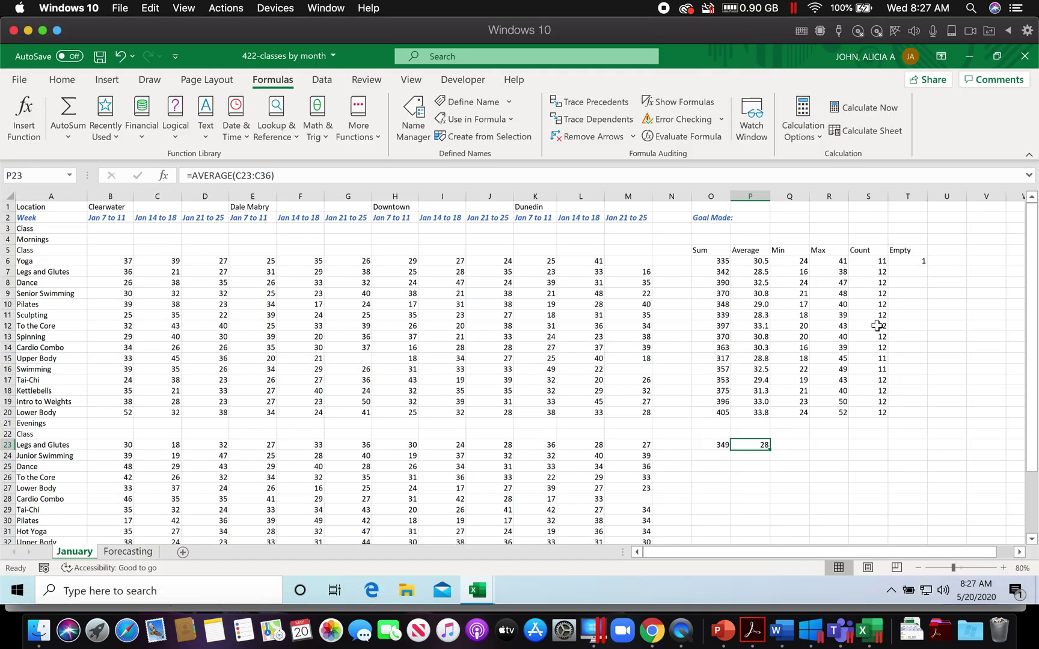
{"action": "left_click", "coordinate": [875, 445]}
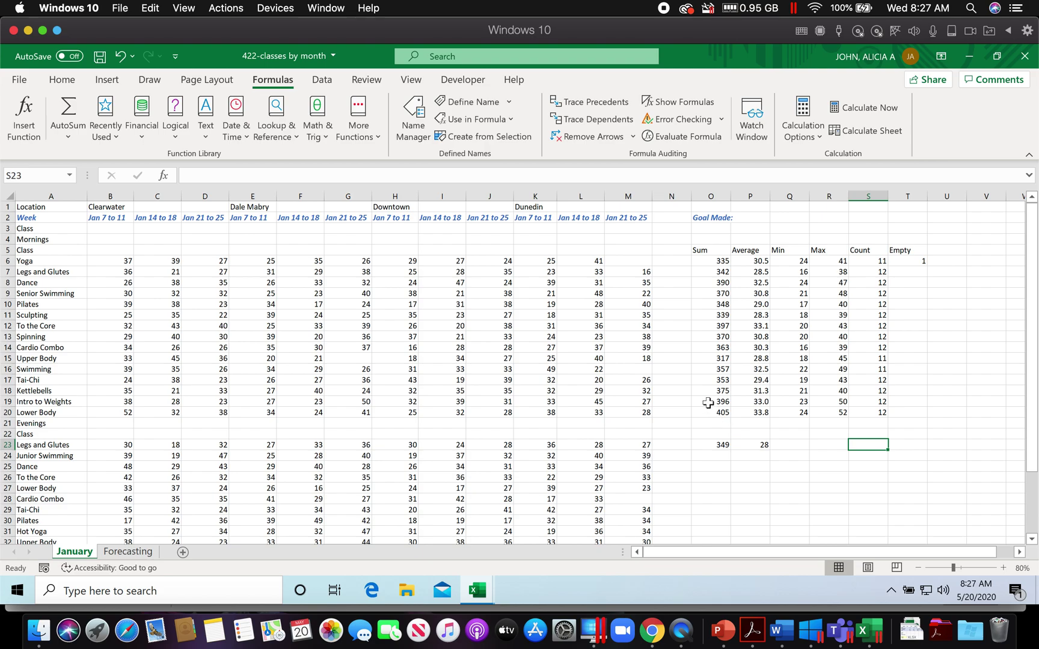
{"action": "scroll", "coordinate": [712, 410], "scroll_direction": "down", "scroll_amount": 1}
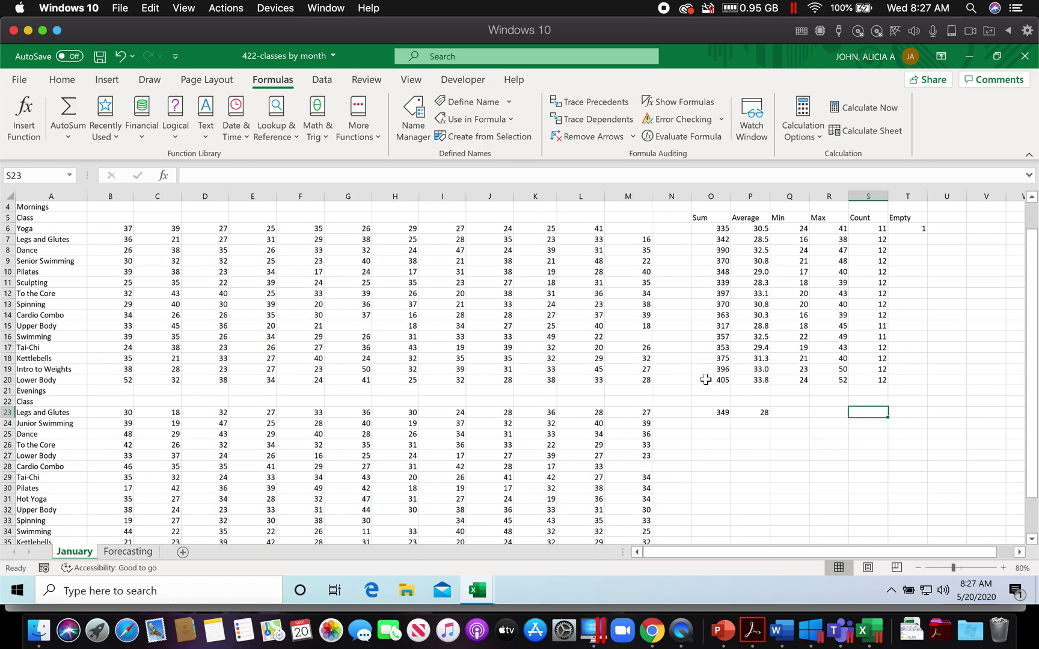
Insert =COUNT(C23:C36) in S23 using AutoSum Count Numbers, giving 14.
{"action": "left_click", "coordinate": [66, 140]}
{"action": "left_click", "coordinate": [72, 201]}
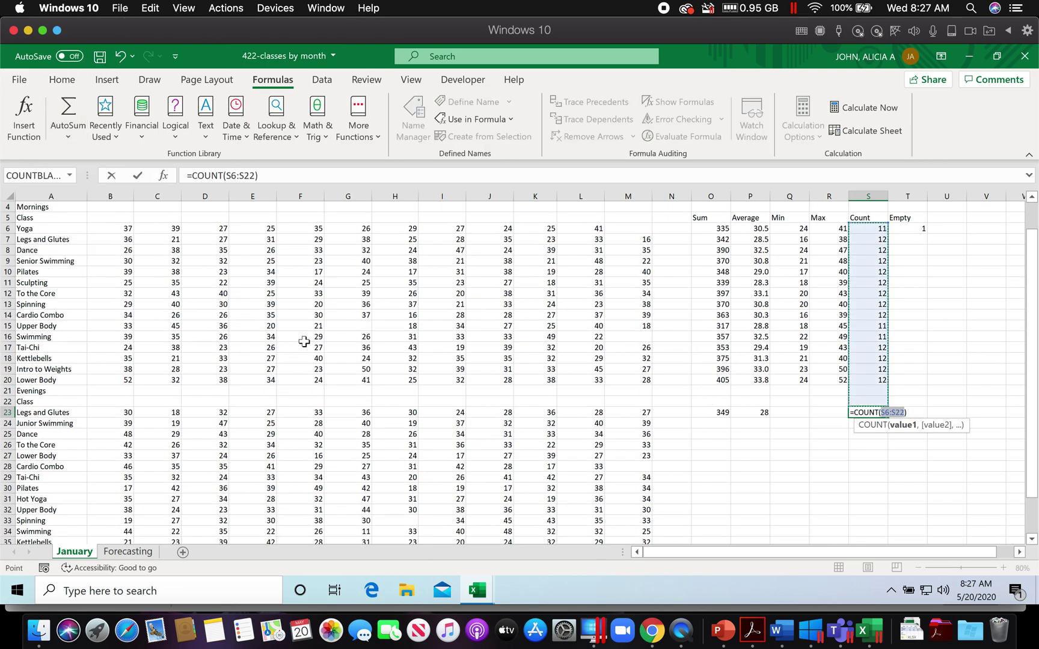
{"action": "scroll", "coordinate": [299, 311], "scroll_direction": "down", "scroll_amount": 2}
{"action": "left_click_drag", "start_coordinate": [162, 352], "coordinate": [166, 487]}
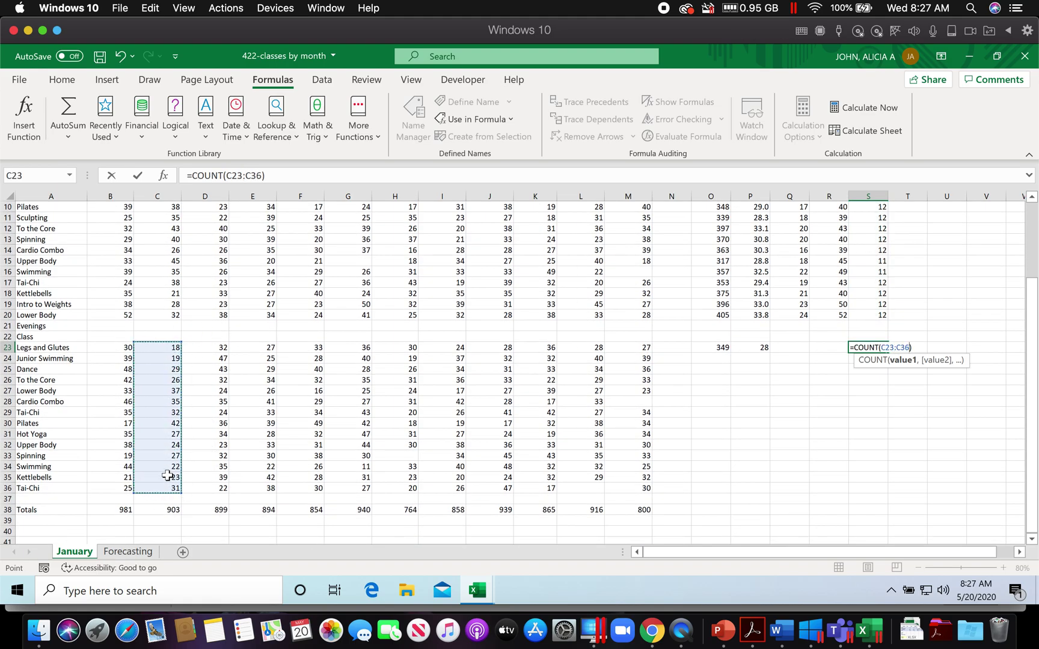
{"action": "key", "text": "Return"}
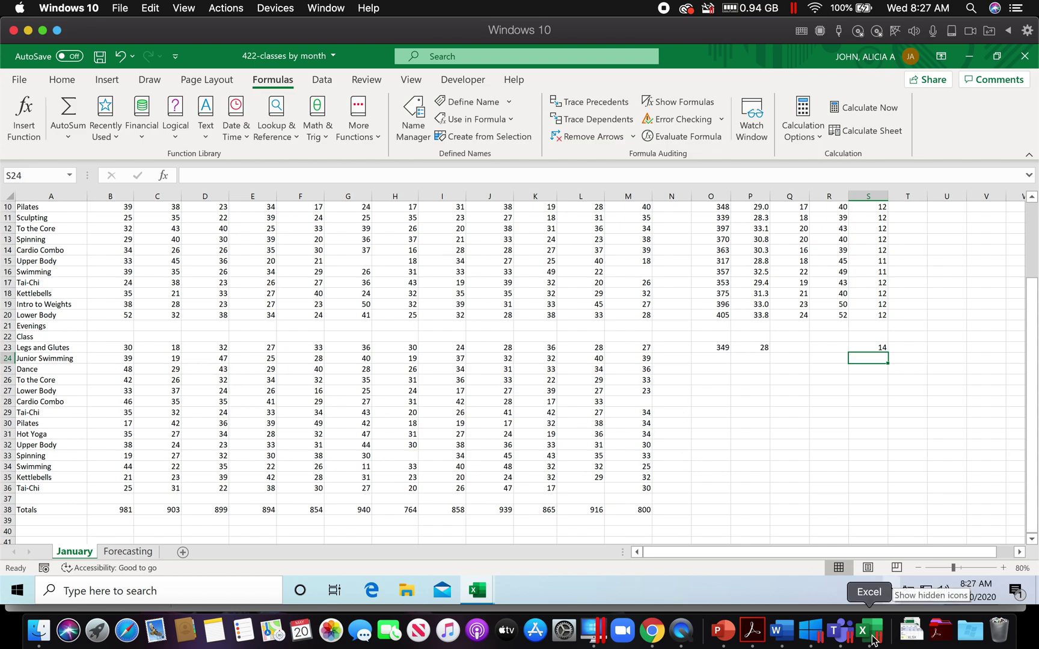
{"action": "left_click", "coordinate": [751, 630]}
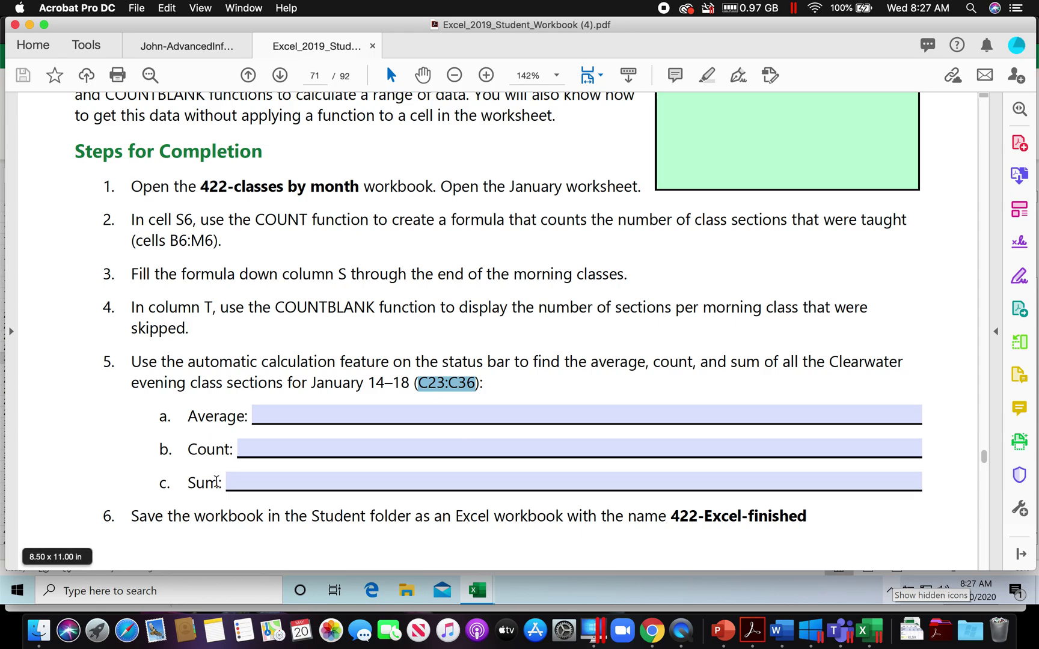
Inspect O23's SUM formula over B23:M23 and compare it with the instructions.
{"action": "left_click", "coordinate": [862, 629]}
{"action": "left_click", "coordinate": [714, 348]}
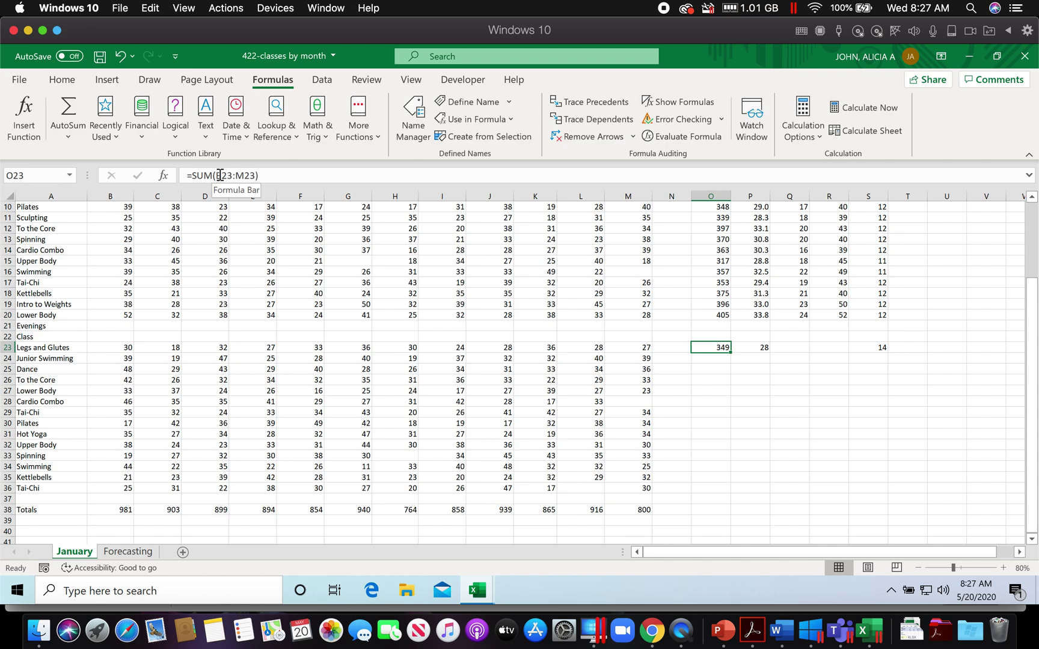
{"action": "left_click_drag", "start_coordinate": [218, 174], "coordinate": [257, 176]}
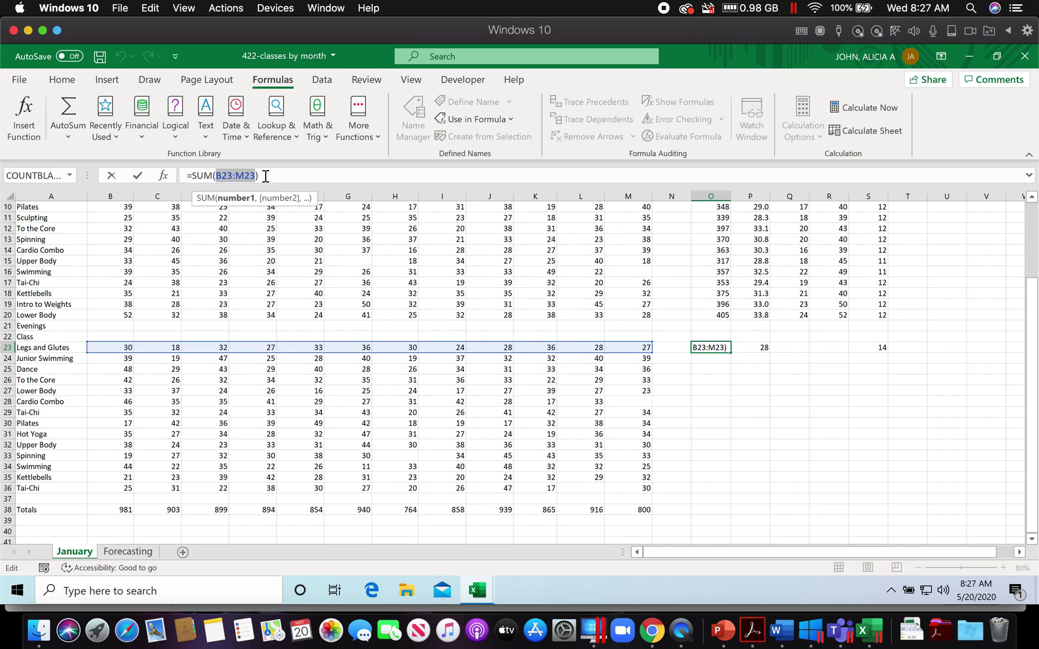
{"action": "left_click", "coordinate": [751, 629]}
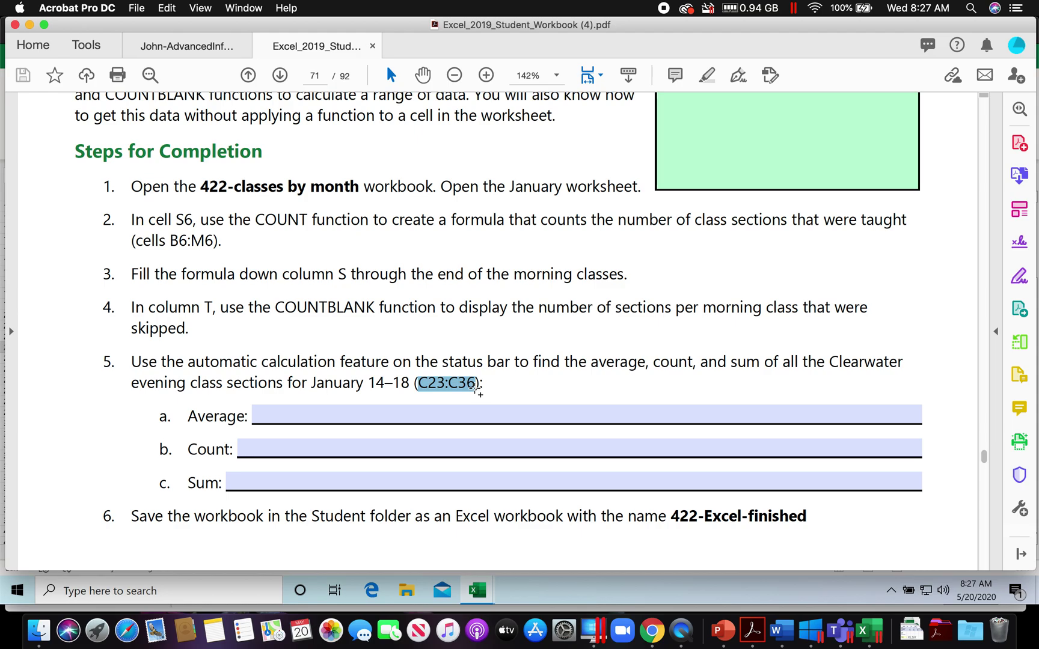
{"action": "left_click", "coordinate": [863, 630]}
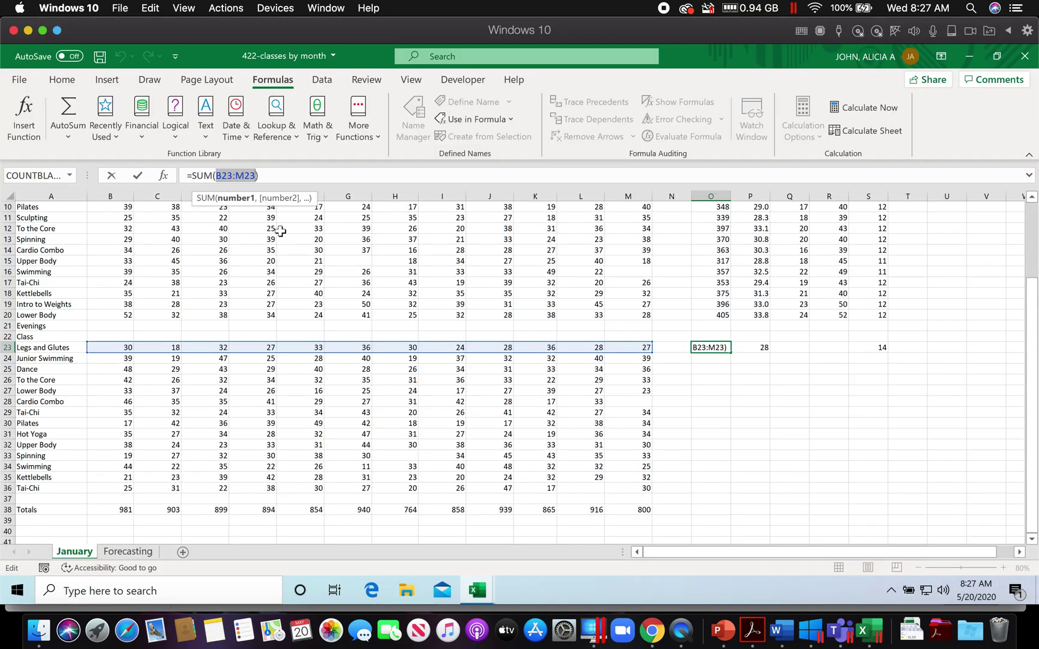
Change O23's formula to =SUM(C23:C36) so it totals 392.
{"action": "left_click", "coordinate": [220, 175]}
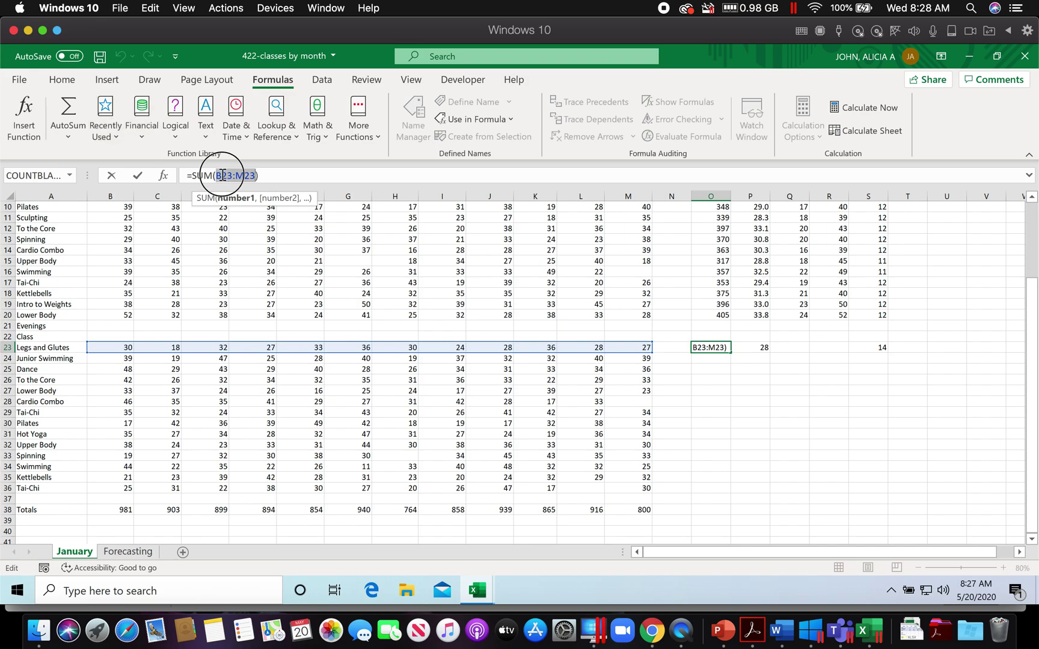
{"action": "key", "text": "Delete"}
{"action": "type", "text": "C"}
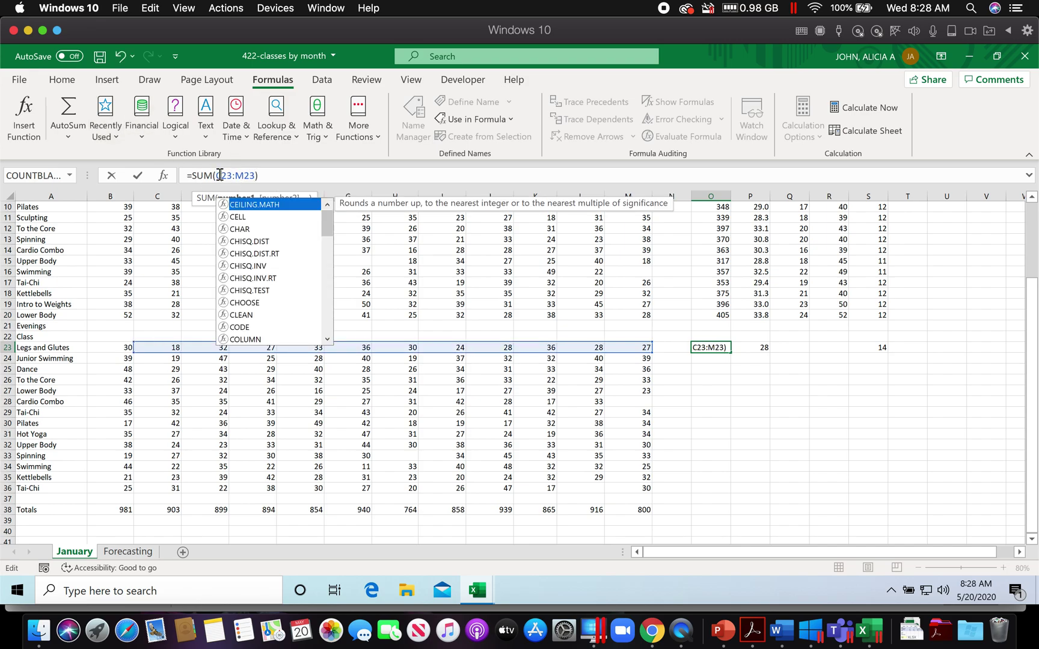
{"action": "left_click", "coordinate": [254, 176]}
{"action": "key", "text": "BackSpace"}
{"action": "key", "text": "BackSpace"}
{"action": "key", "text": "BackSpace"}
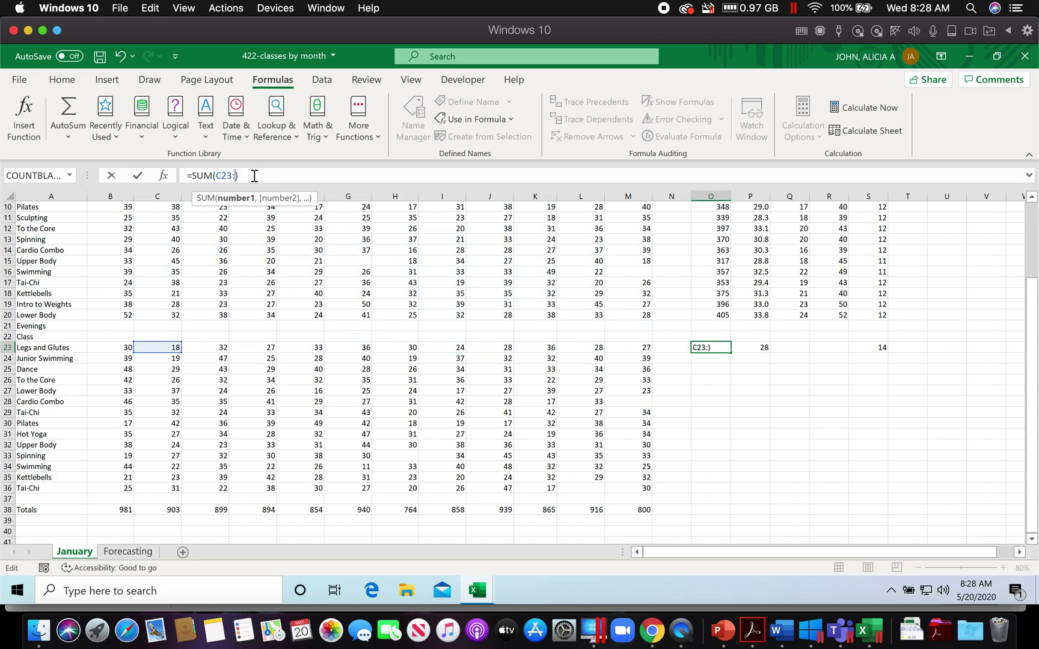
{"action": "type", "text": "C36"}
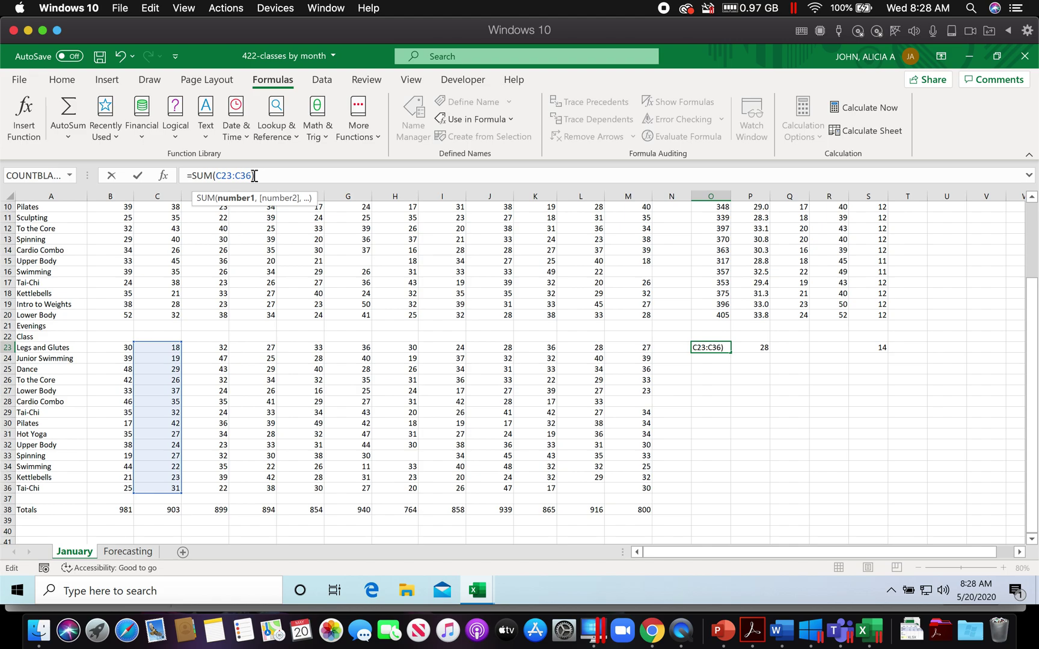
{"action": "key", "text": "Return"}
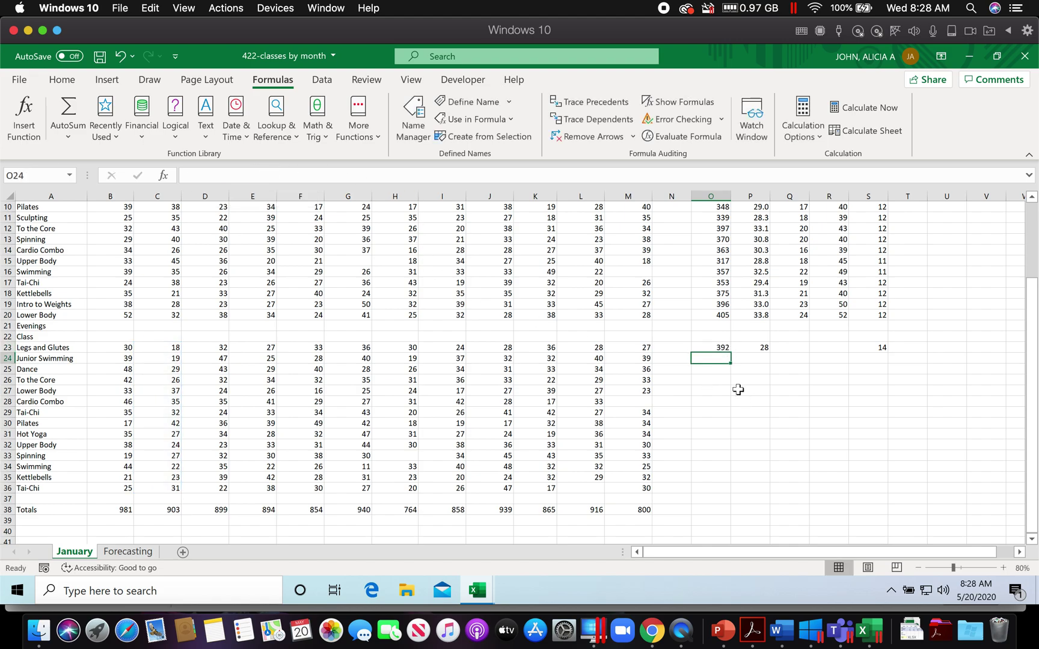
{"action": "left_click", "coordinate": [721, 348]}
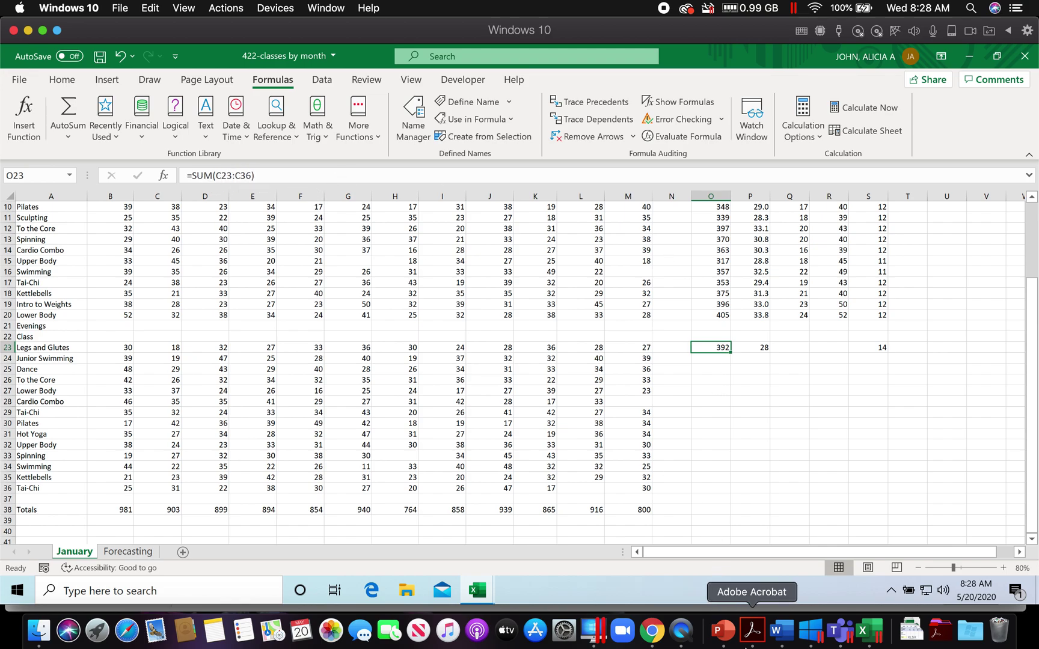
Copy the save name COUNYourName from the May 2020 calendar PDF.
{"action": "left_click", "coordinate": [751, 630]}
{"action": "scroll", "coordinate": [404, 448], "scroll_direction": "down", "scroll_amount": 2}
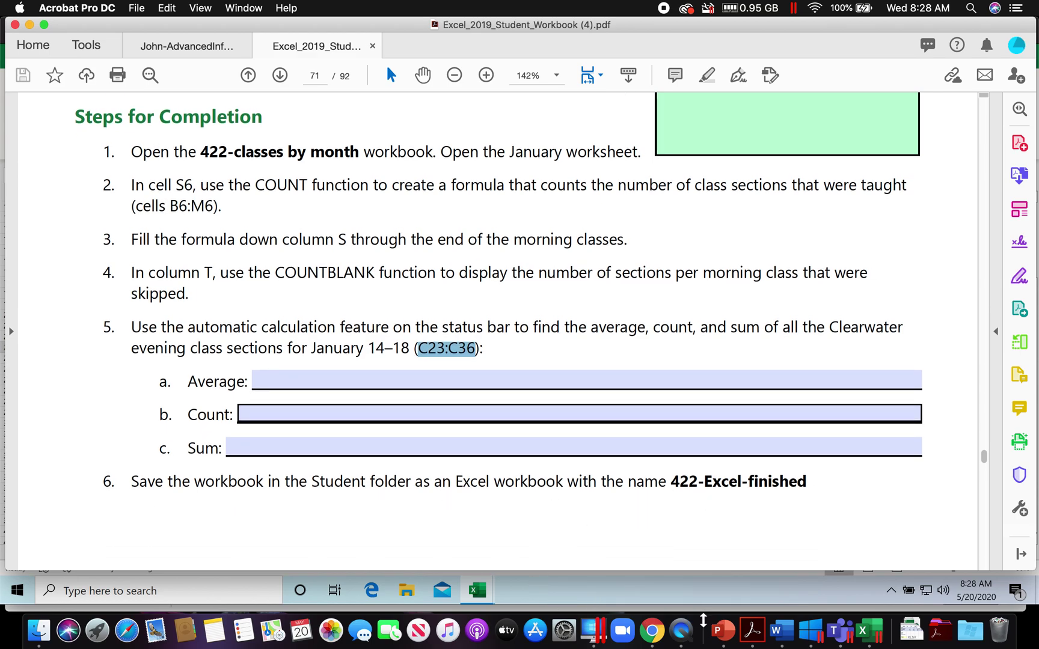
{"action": "left_click", "coordinate": [213, 46]}
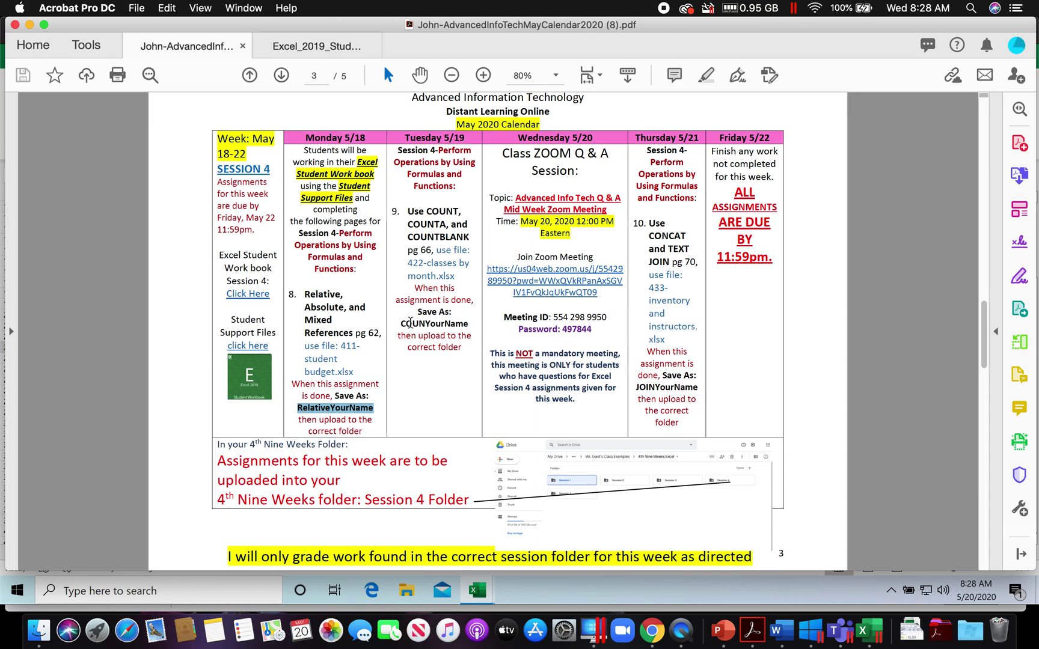
{"action": "left_click_drag", "start_coordinate": [402, 325], "coordinate": [430, 324]}
{"action": "left_click", "coordinate": [402, 324]}
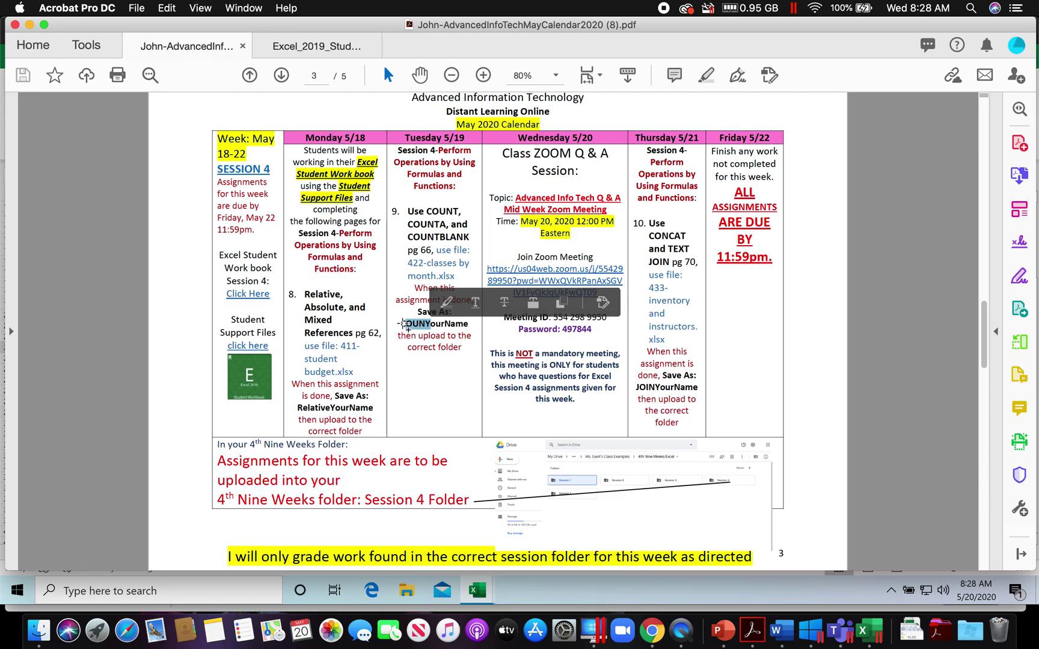
{"action": "left_click_drag", "start_coordinate": [402, 324], "coordinate": [475, 325]}
{"action": "right_click", "coordinate": [450, 328]}
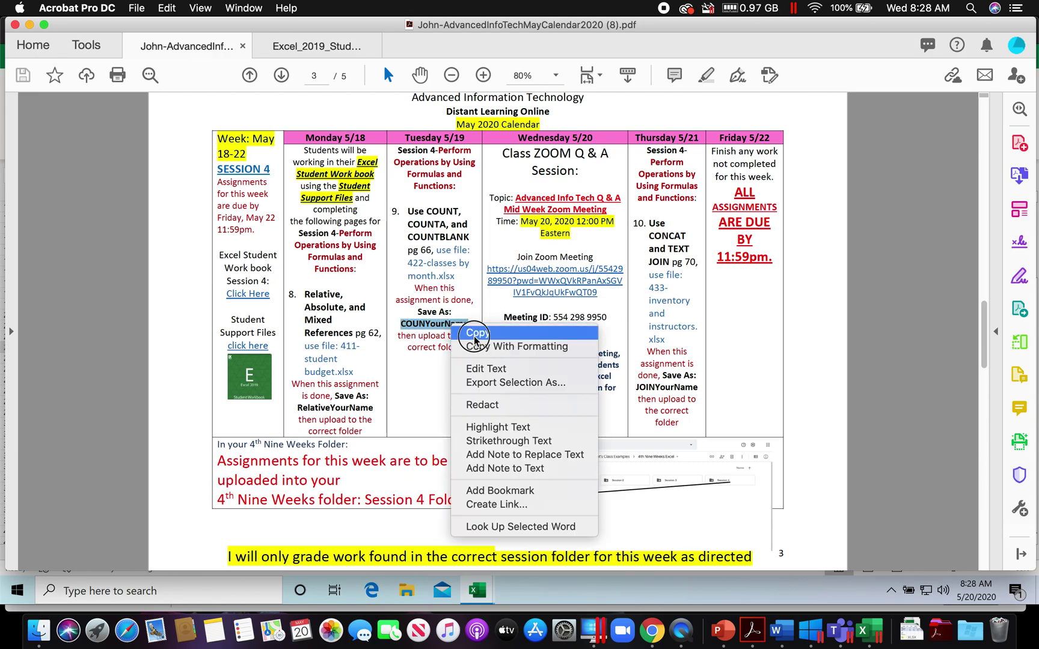
{"action": "left_click", "coordinate": [472, 331]}
{"action": "left_click", "coordinate": [871, 631]}
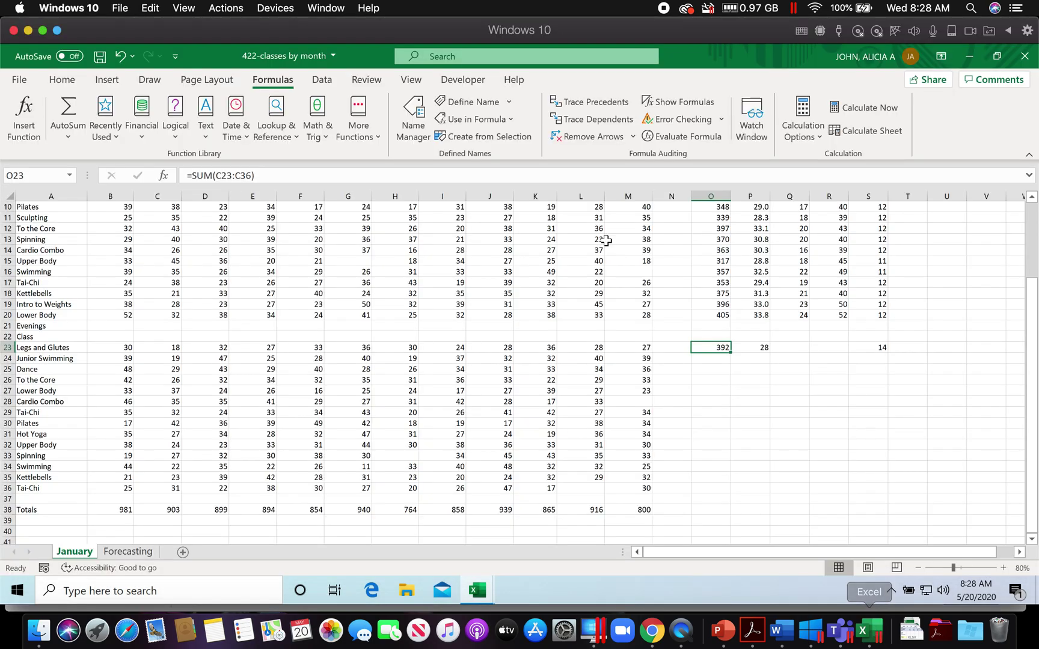
Start Save As on This PC and navigate to Downloads > May Calendar.
{"action": "left_click", "coordinate": [24, 76]}
{"action": "left_click", "coordinate": [49, 270]}
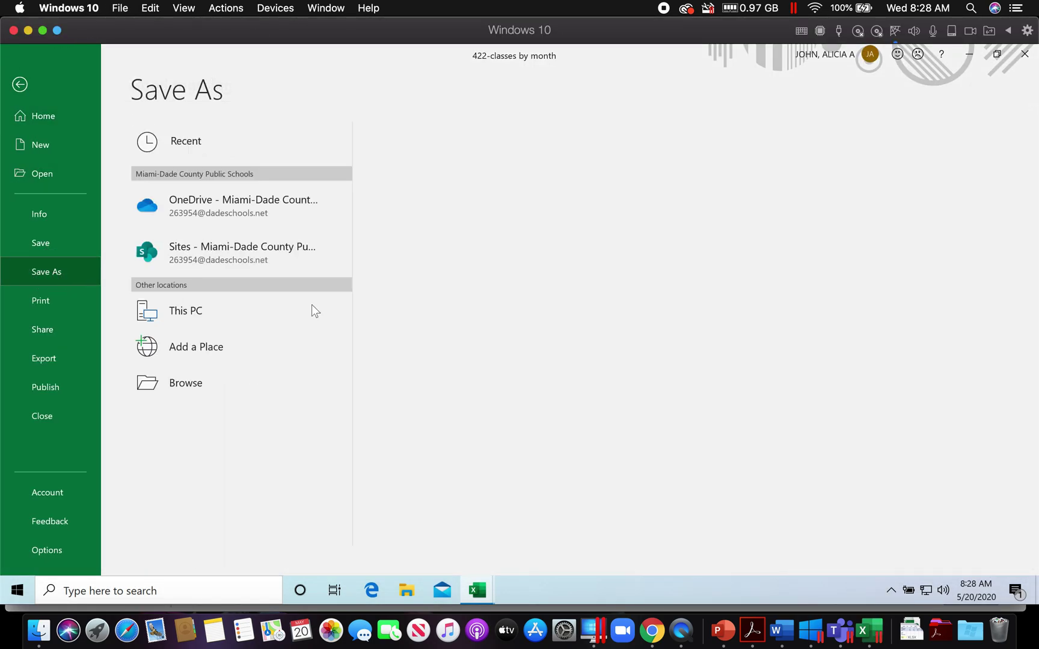
{"action": "left_click", "coordinate": [224, 301]}
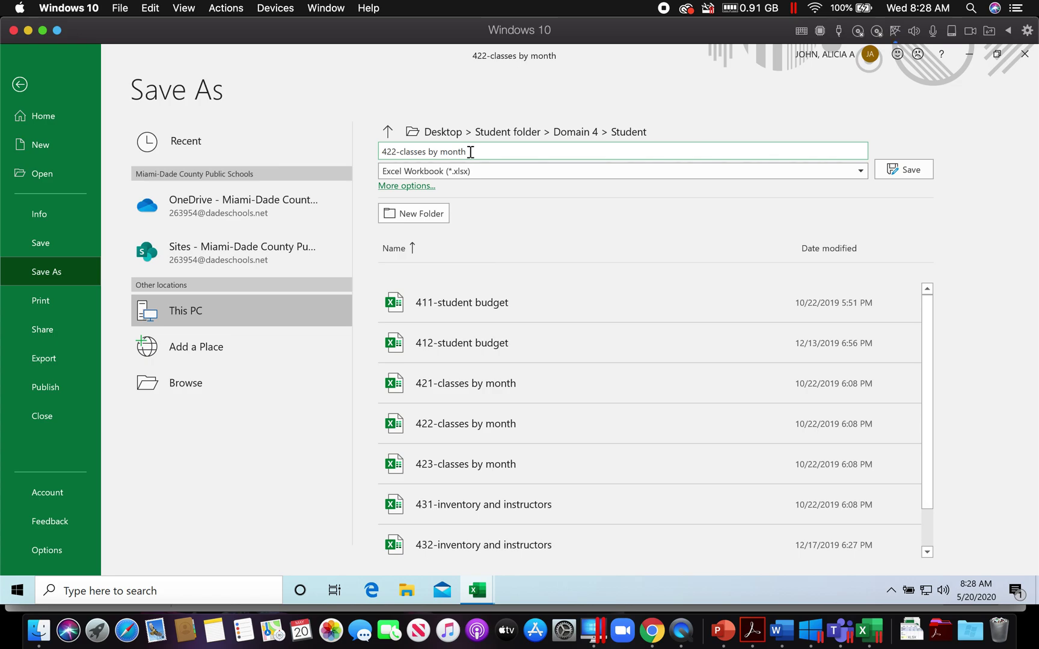
{"action": "left_click", "coordinate": [388, 132]}
{"action": "left_click", "coordinate": [387, 133]}
{"action": "left_click", "coordinate": [388, 132]}
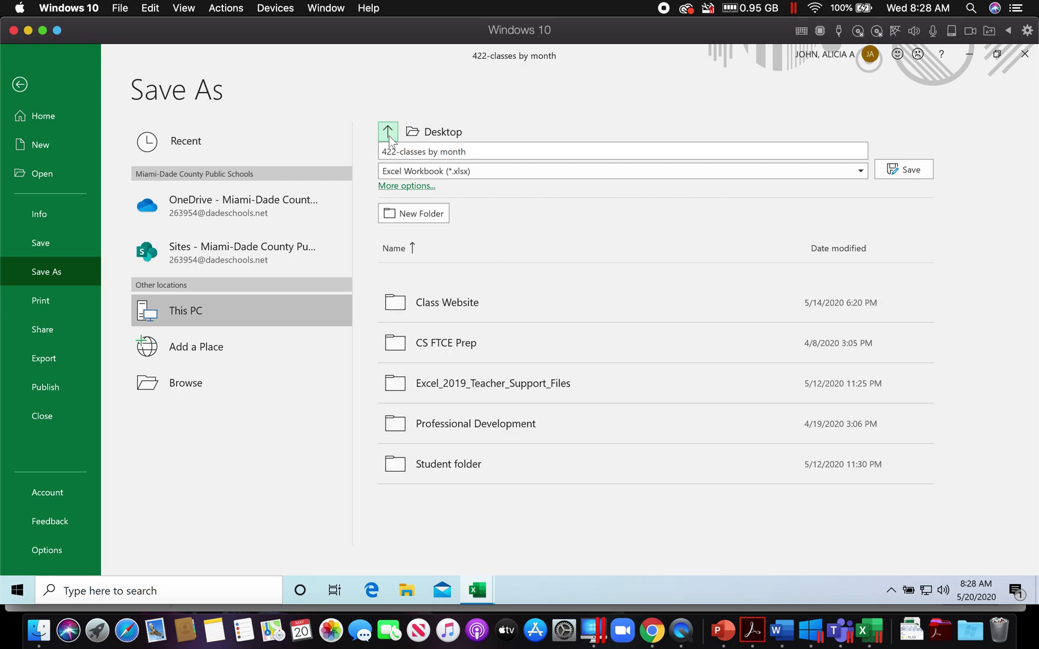
{"action": "left_click", "coordinate": [389, 138]}
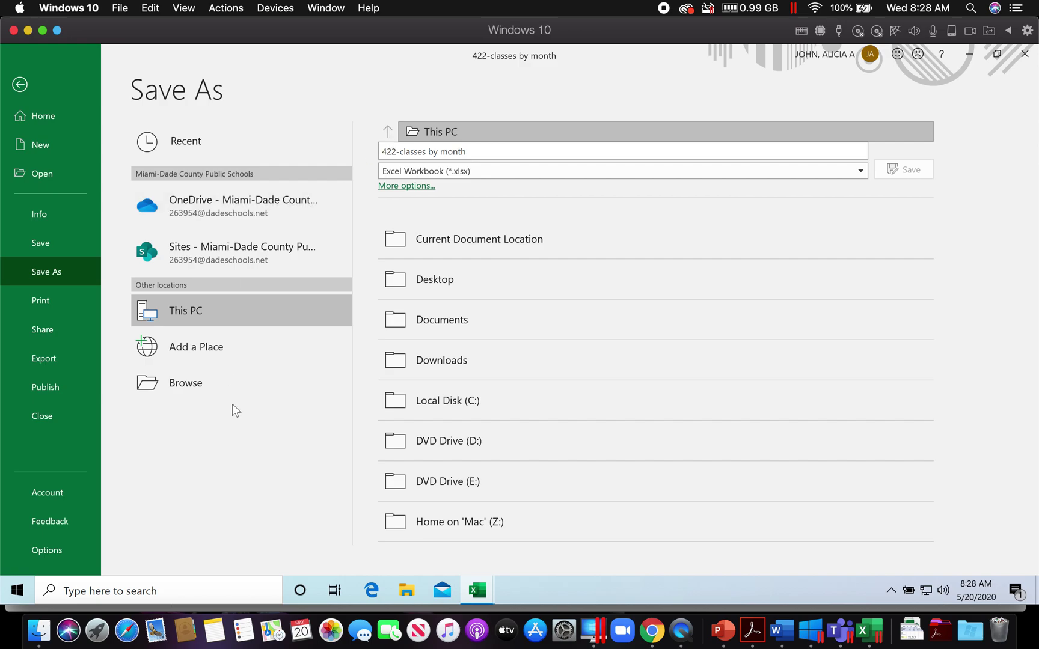
{"action": "left_click", "coordinate": [427, 361]}
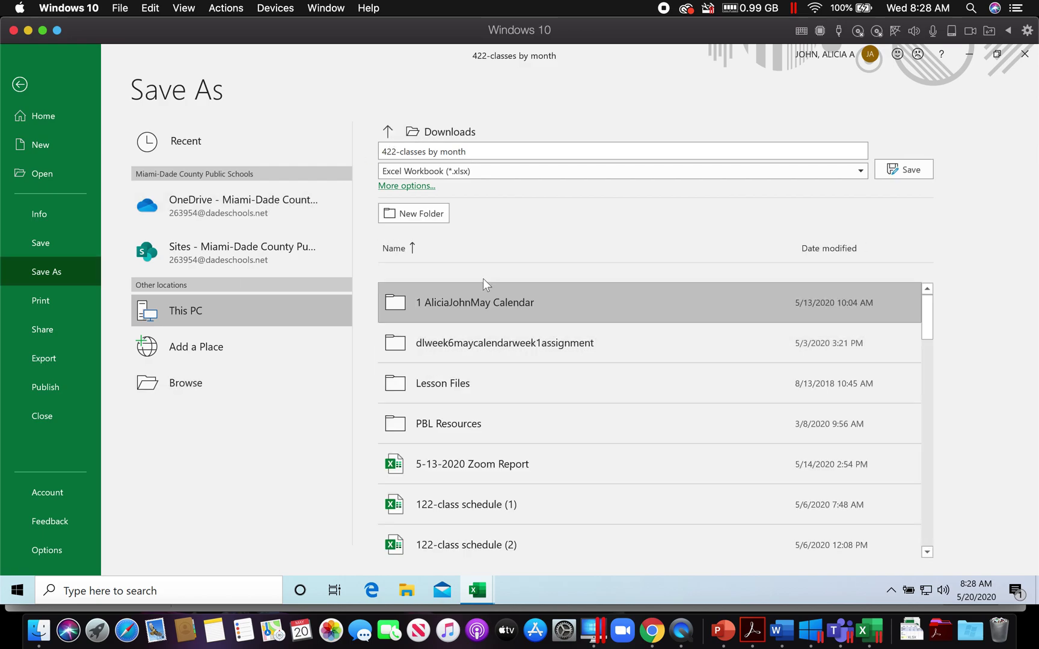
{"action": "double_click", "coordinate": [433, 308]}
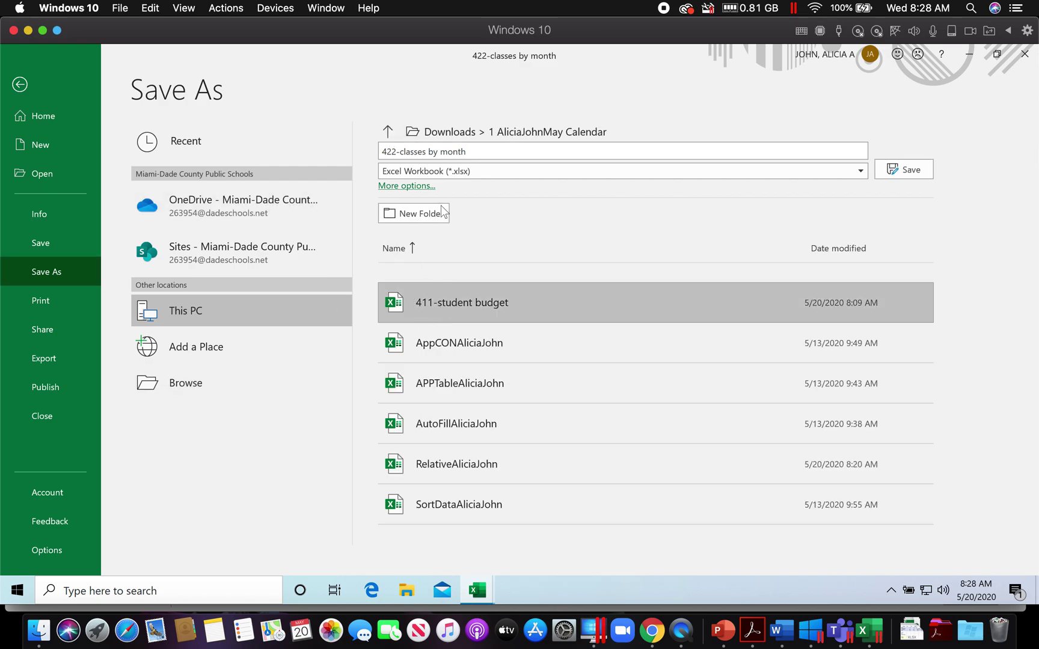
Name the file COUN followed by the student's name and save it.
{"action": "left_click", "coordinate": [445, 149]}
{"action": "left_click", "coordinate": [454, 150]}
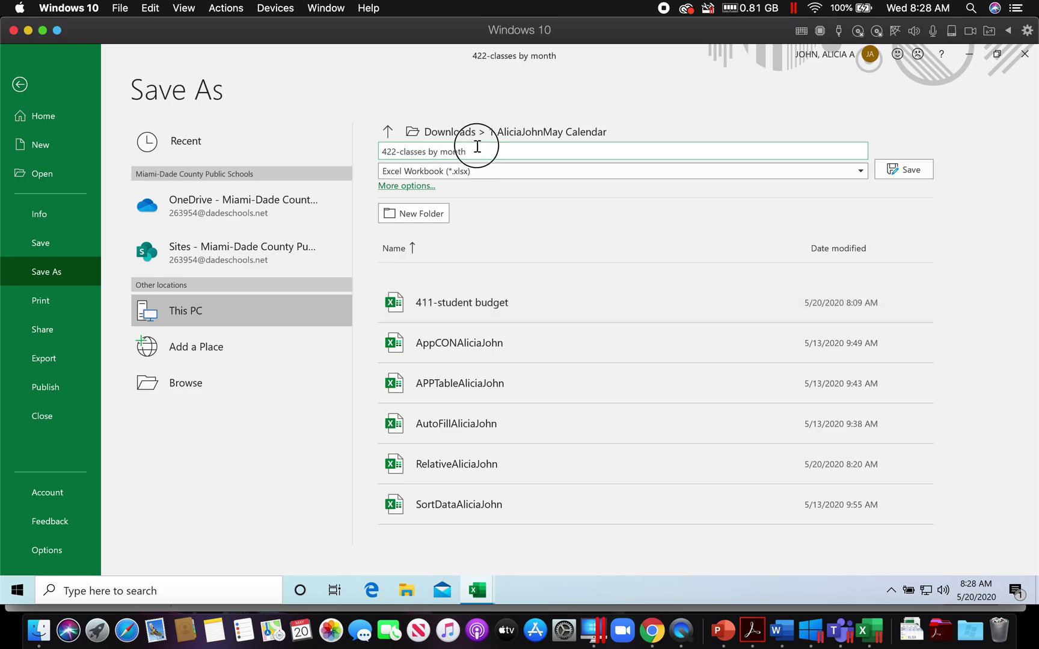
{"action": "left_click_drag", "start_coordinate": [472, 152], "coordinate": [377, 150]}
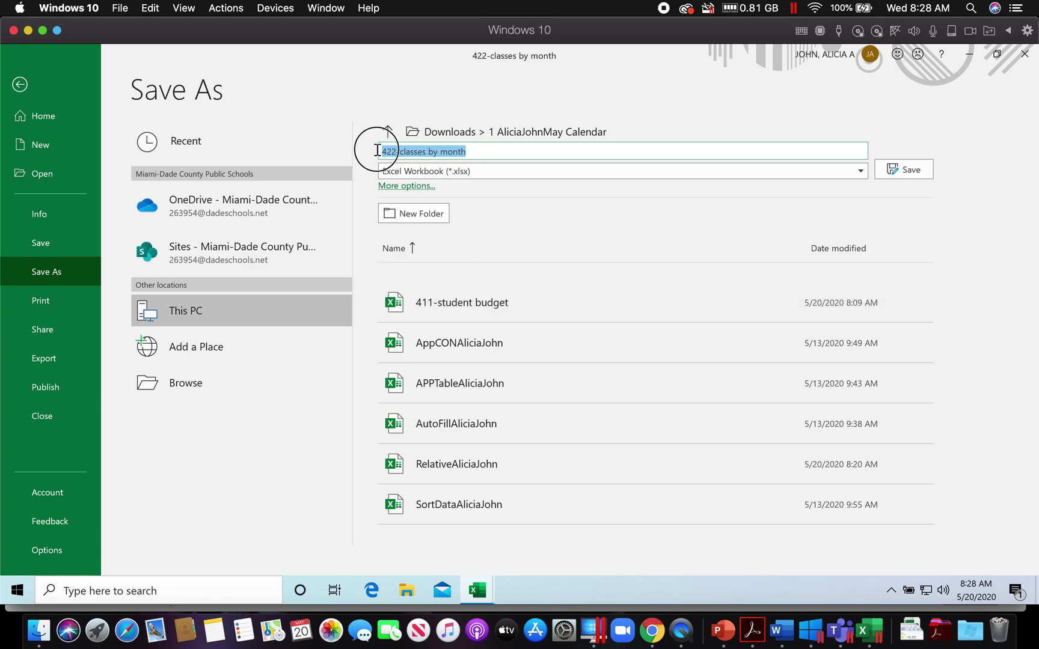
{"action": "key", "text": "ctrl+v"}
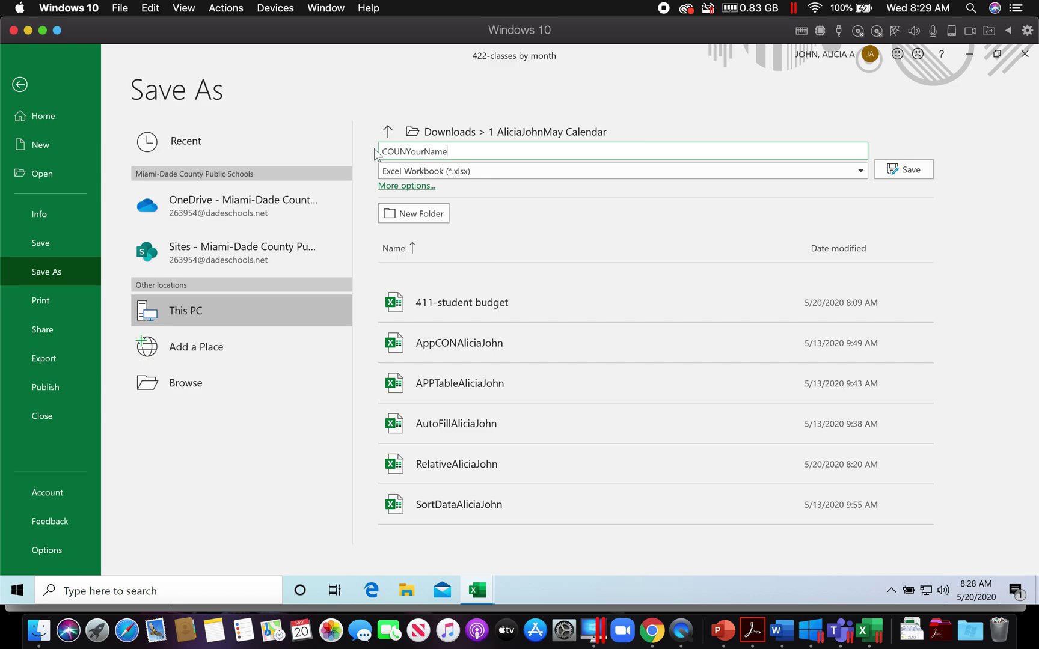
{"action": "key", "text": "BackSpace"}
{"action": "key", "text": "BackSpace"}
{"action": "key", "text": "BackSpace"}
{"action": "key", "text": "BackSpace"}
{"action": "key", "text": "BackSpace"}
{"action": "key", "text": "BackSpace"}
{"action": "key", "text": "BackSpace"}
{"action": "key", "text": "BackSpace"}
{"action": "type", "text": "AliciaJohn"}
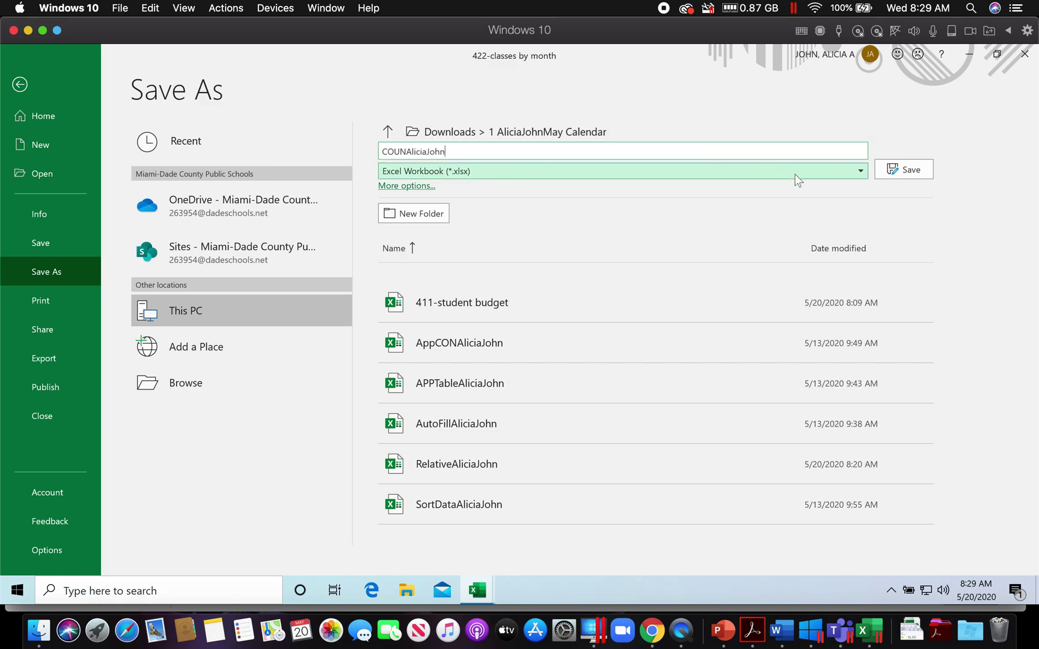
{"action": "left_click", "coordinate": [906, 169]}
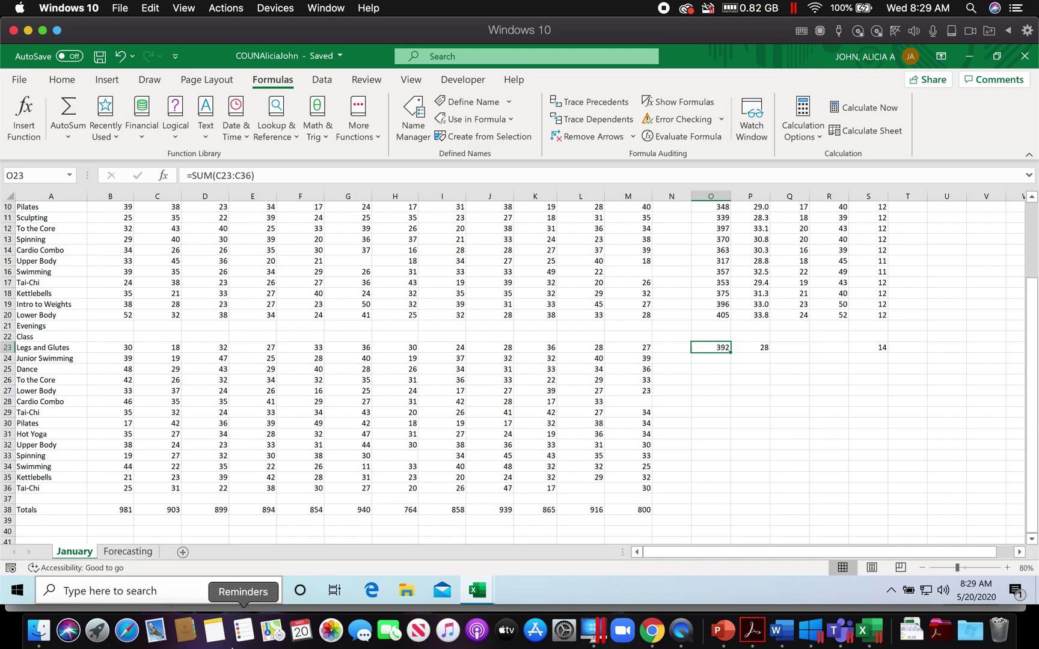
Upload the COUN workbook into the Google Drive Session 4 folder.
{"action": "left_click", "coordinate": [650, 636]}
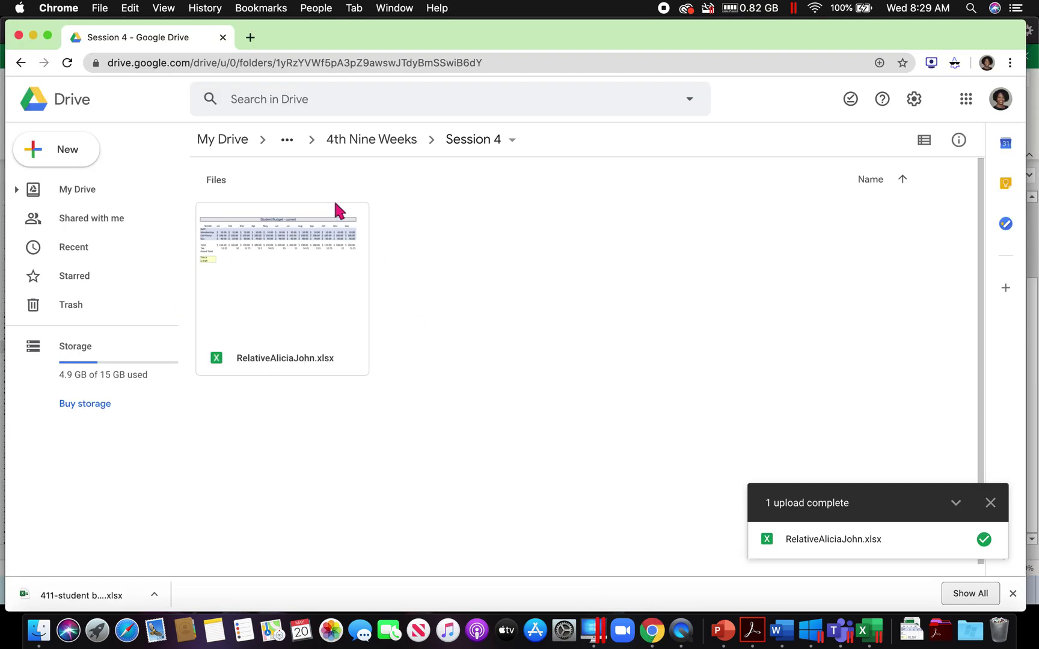
{"action": "right_click", "coordinate": [470, 287]}
{"action": "left_click", "coordinate": [520, 354]}
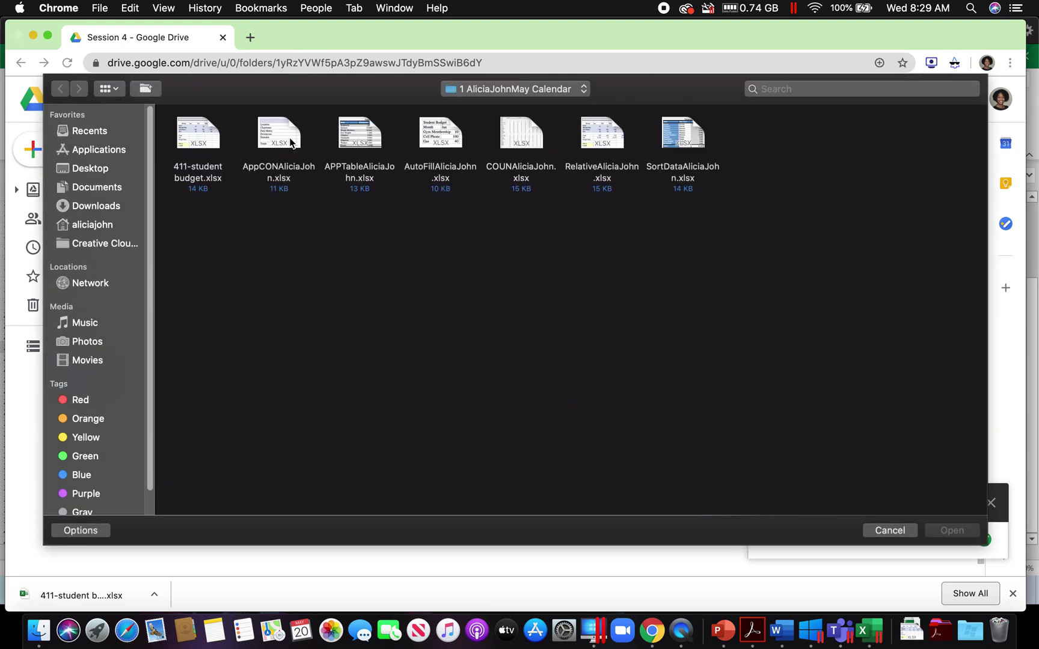
{"action": "left_click", "coordinate": [291, 142]}
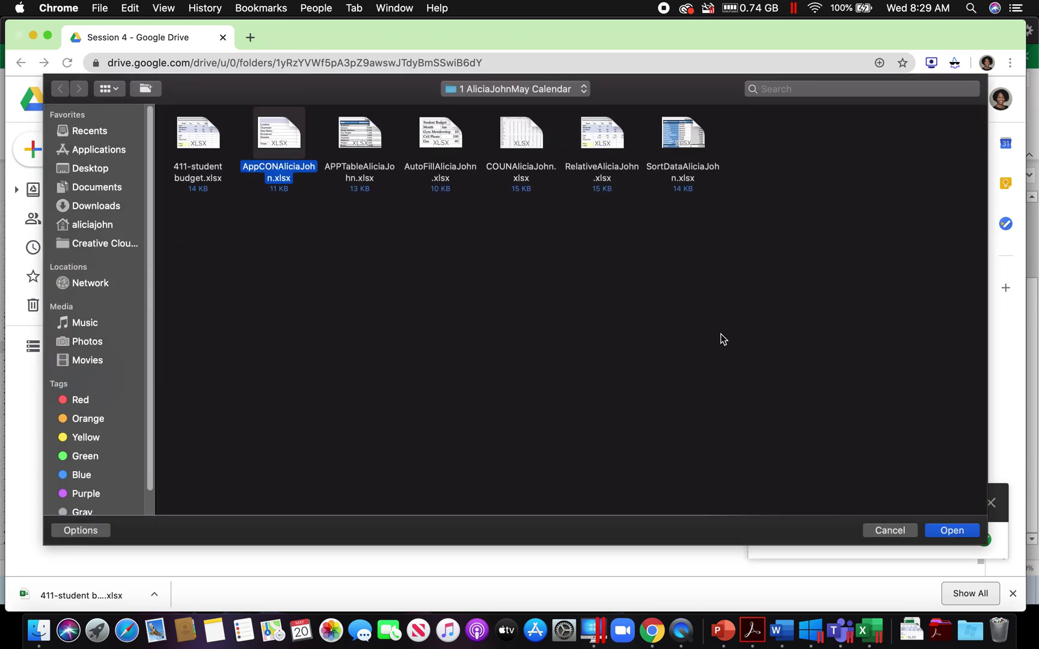
{"action": "left_click", "coordinate": [516, 136]}
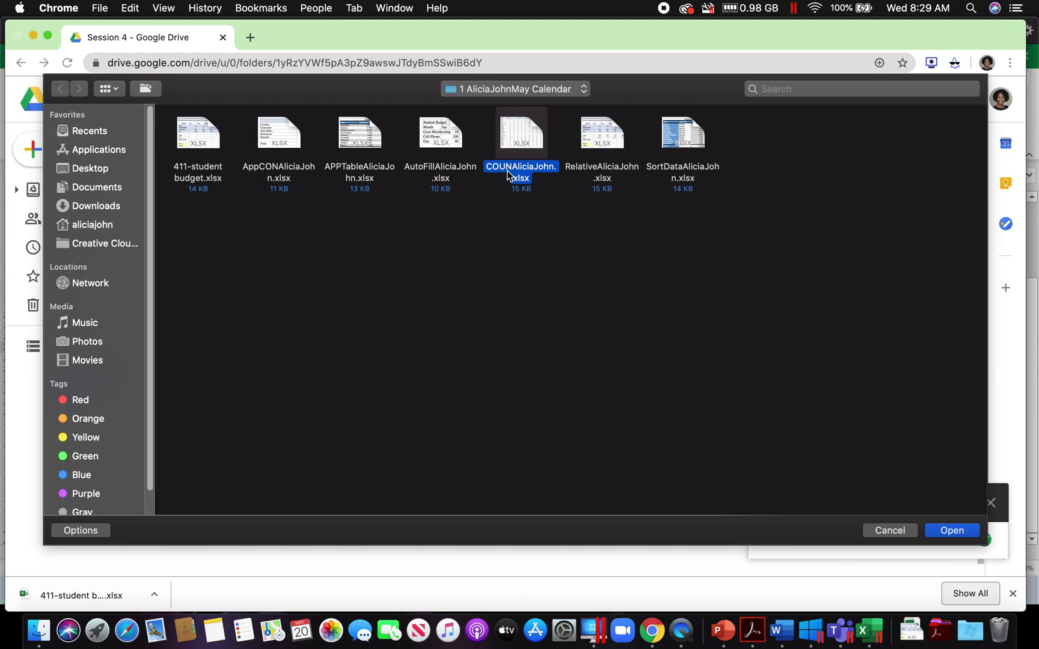
{"action": "left_click", "coordinate": [953, 530]}
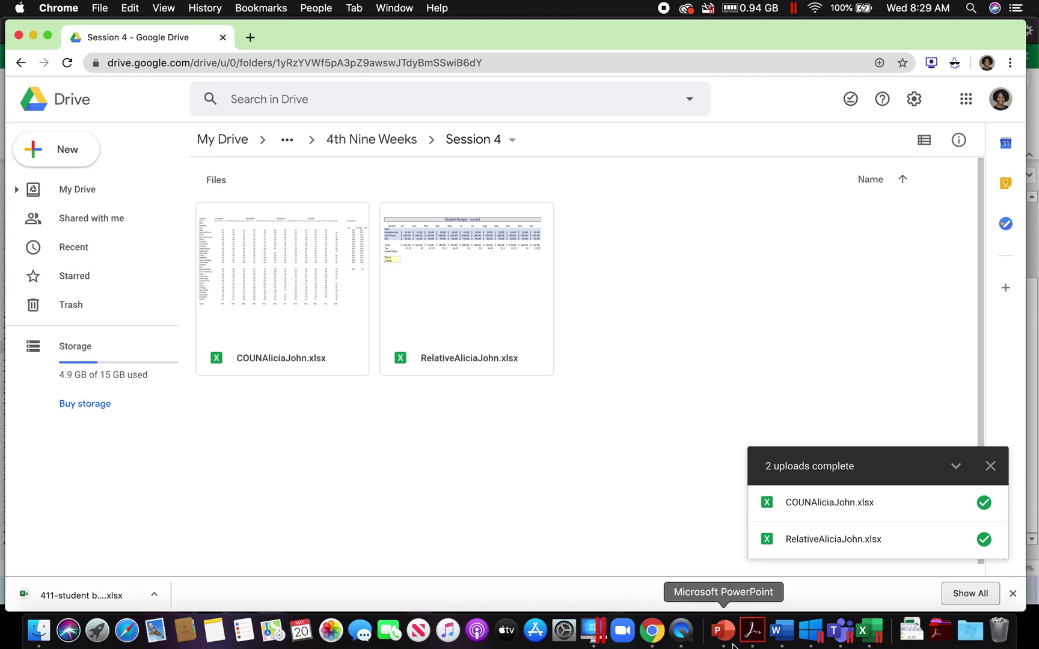
{"action": "left_click", "coordinate": [752, 630]}
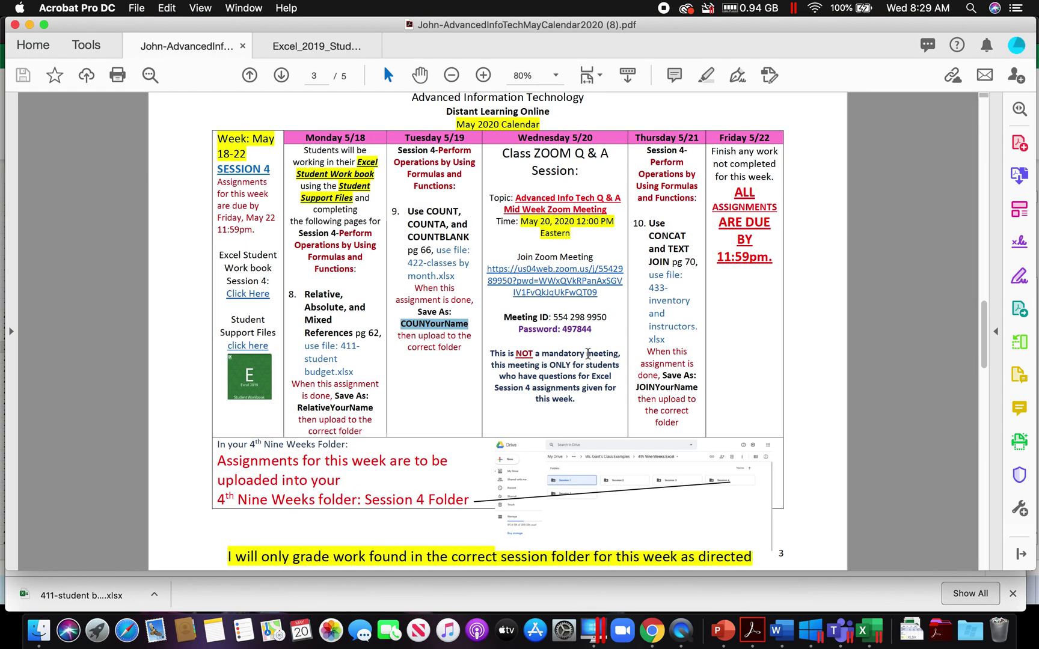
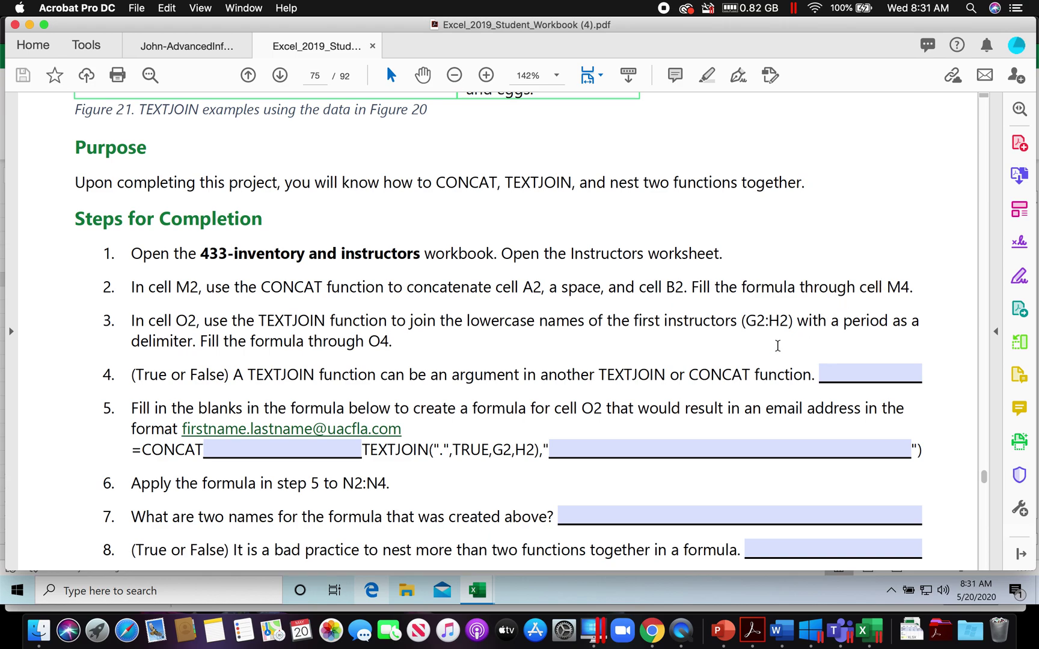
Start a CONCAT function in cell M2 from Insert Function.
{"action": "left_click", "coordinate": [866, 631]}
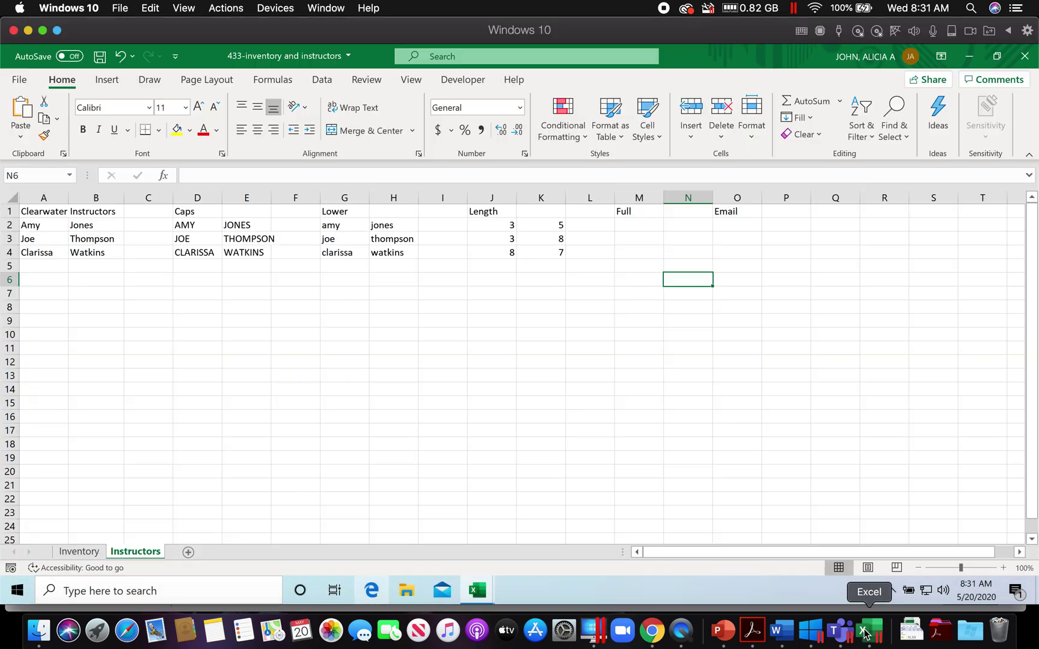
{"action": "left_click", "coordinate": [639, 226]}
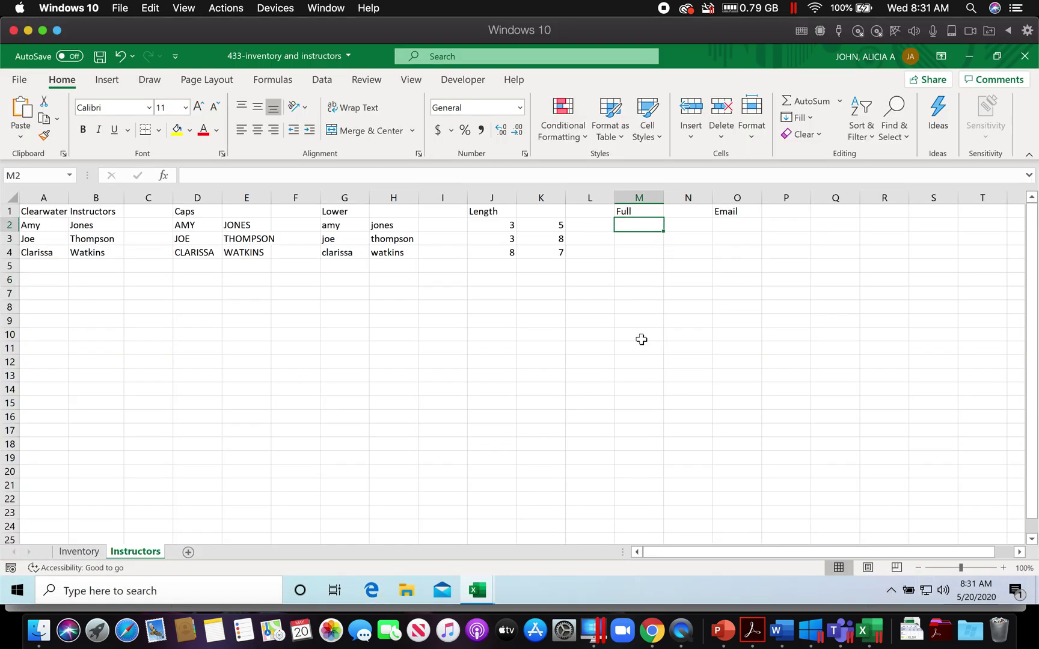
{"action": "left_click", "coordinate": [272, 81]}
{"action": "left_click", "coordinate": [25, 114]}
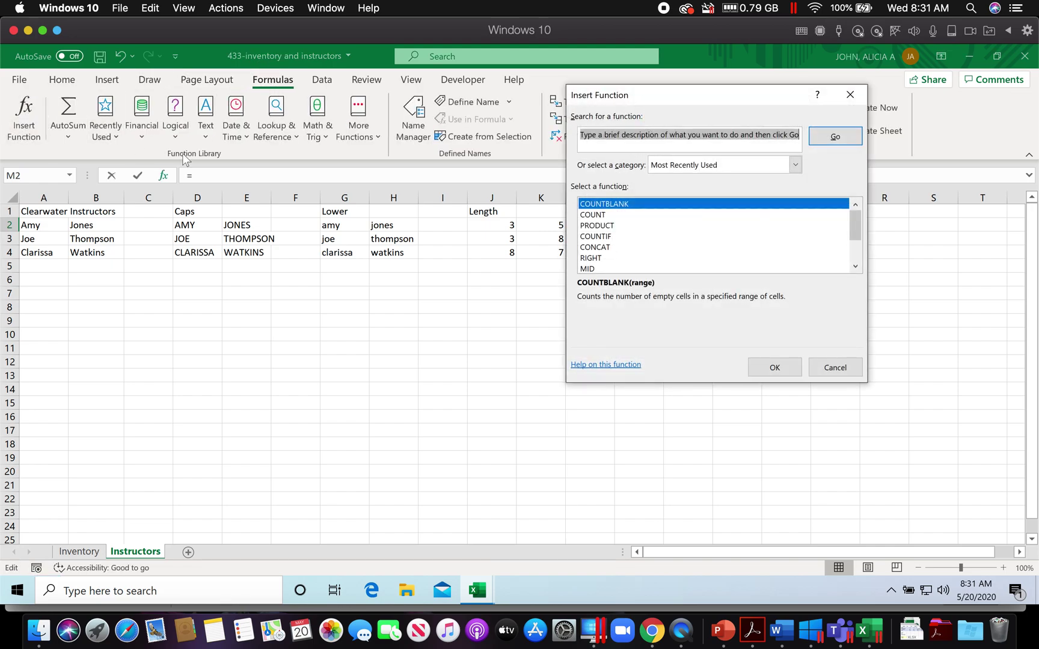
{"action": "type", "text": "concat"}
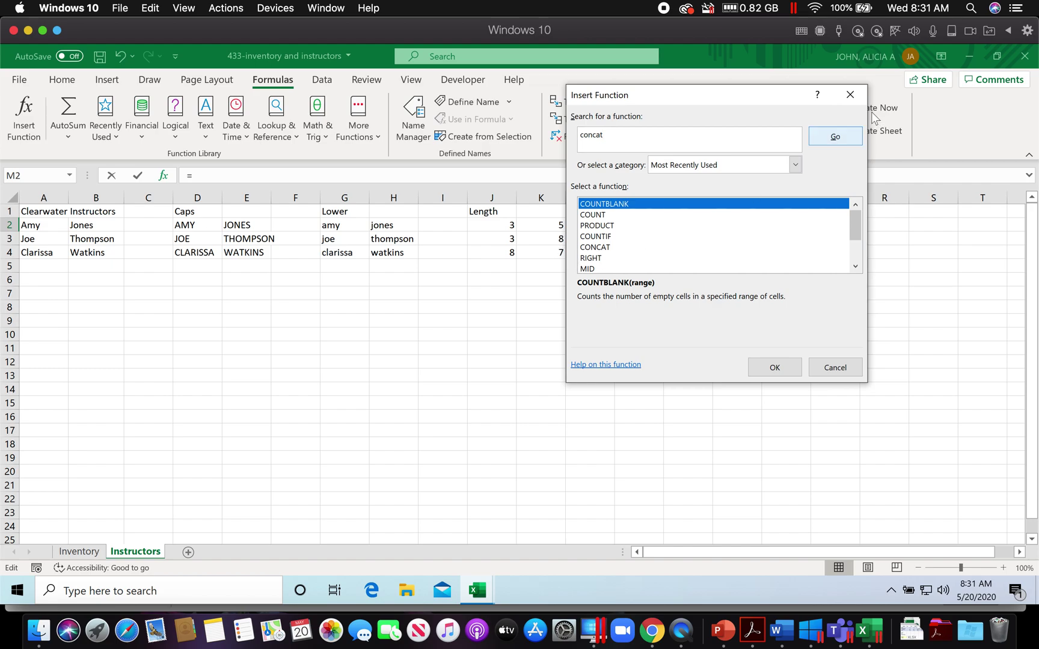
{"action": "left_click", "coordinate": [832, 136]}
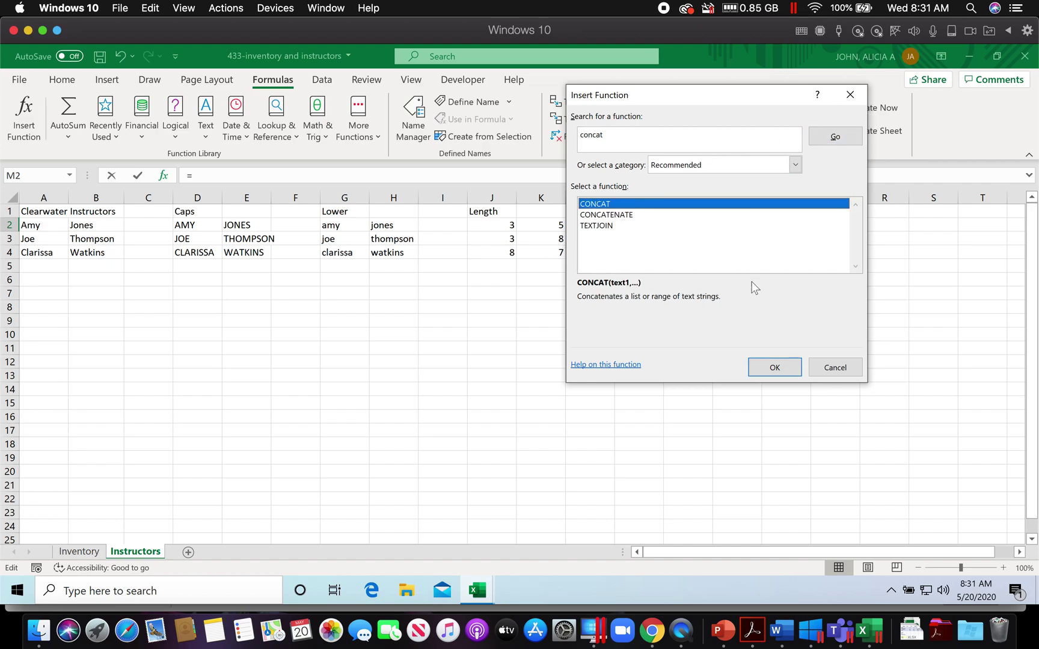
{"action": "left_click", "coordinate": [779, 367]}
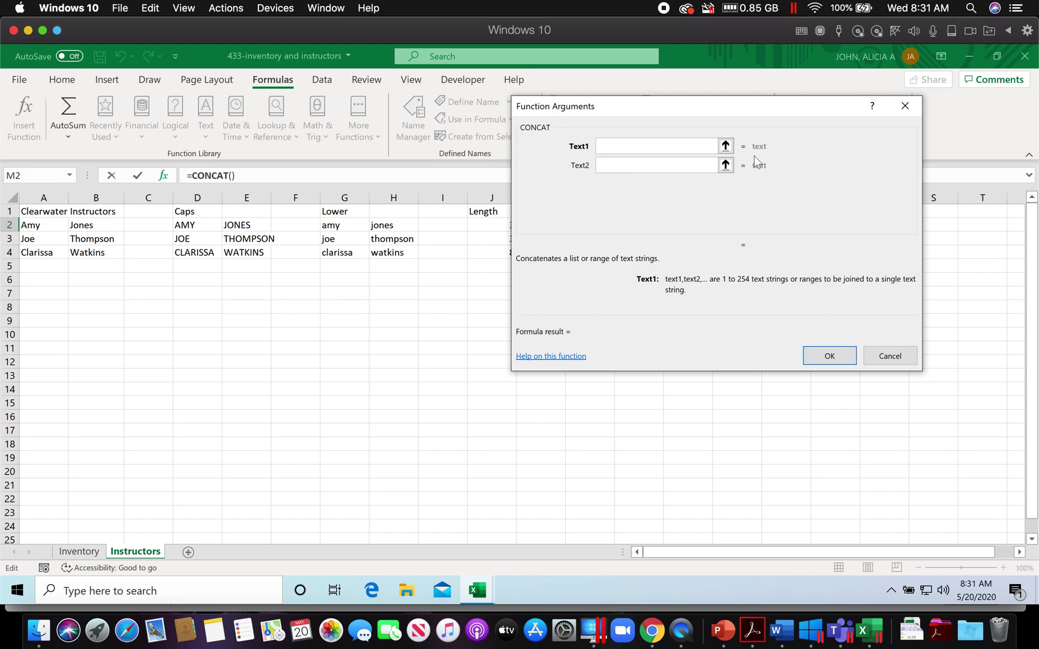
Set the CONCAT arguments to A2, " " and B2 so M2 shows Amy Jones.
{"action": "left_click", "coordinate": [751, 630]}
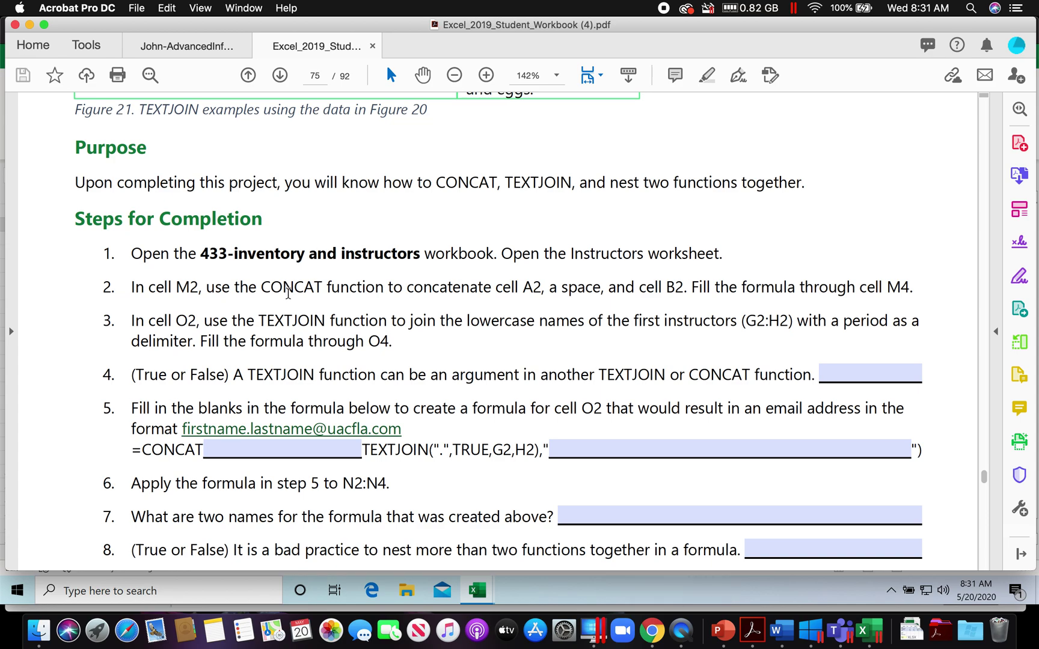
{"action": "left_click", "coordinate": [865, 630]}
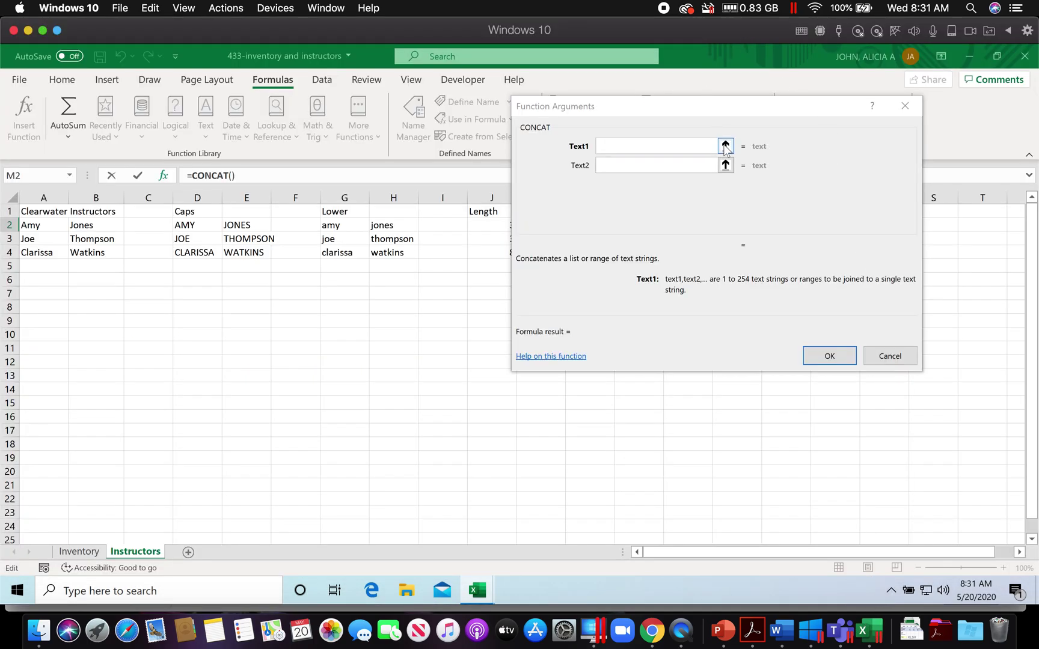
{"action": "left_click", "coordinate": [725, 146]}
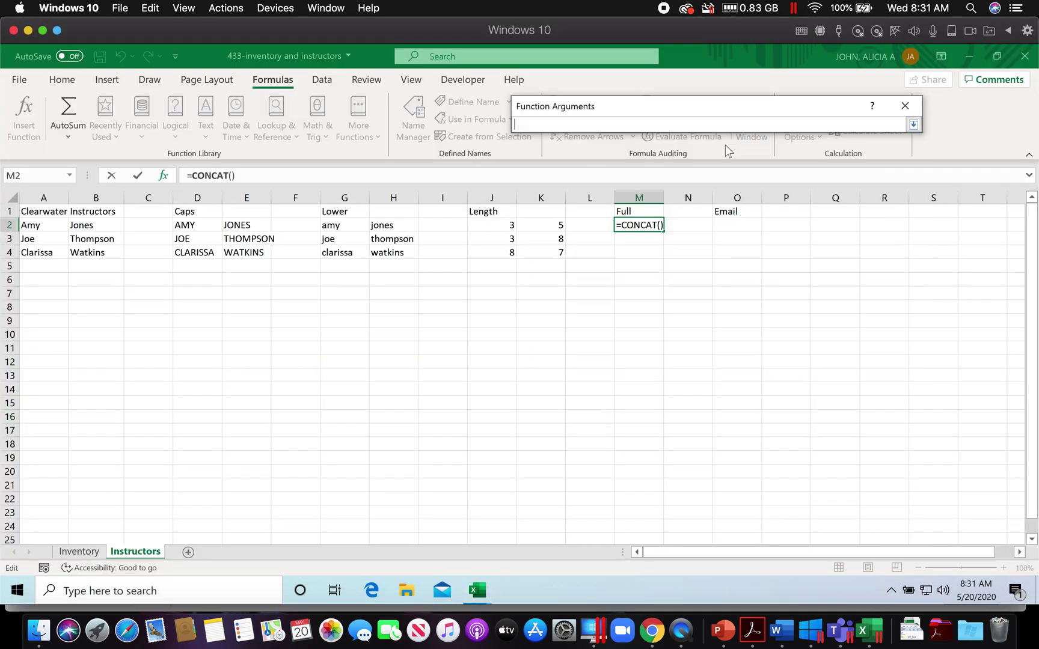
{"action": "left_click", "coordinate": [47, 229]}
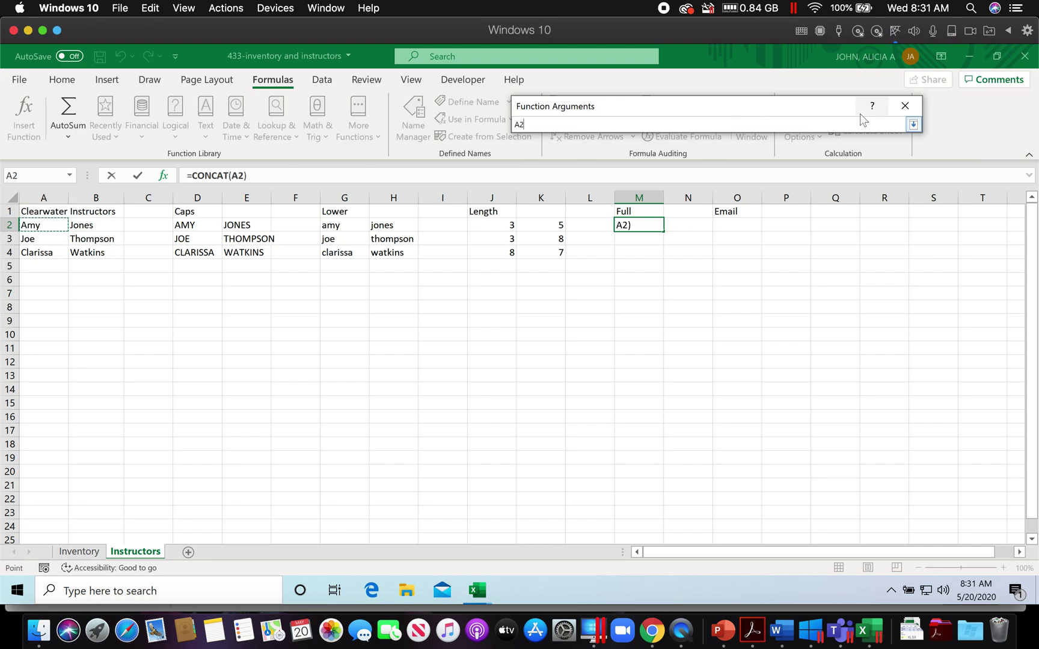
{"action": "left_click", "coordinate": [913, 126]}
{"action": "left_click", "coordinate": [654, 164]}
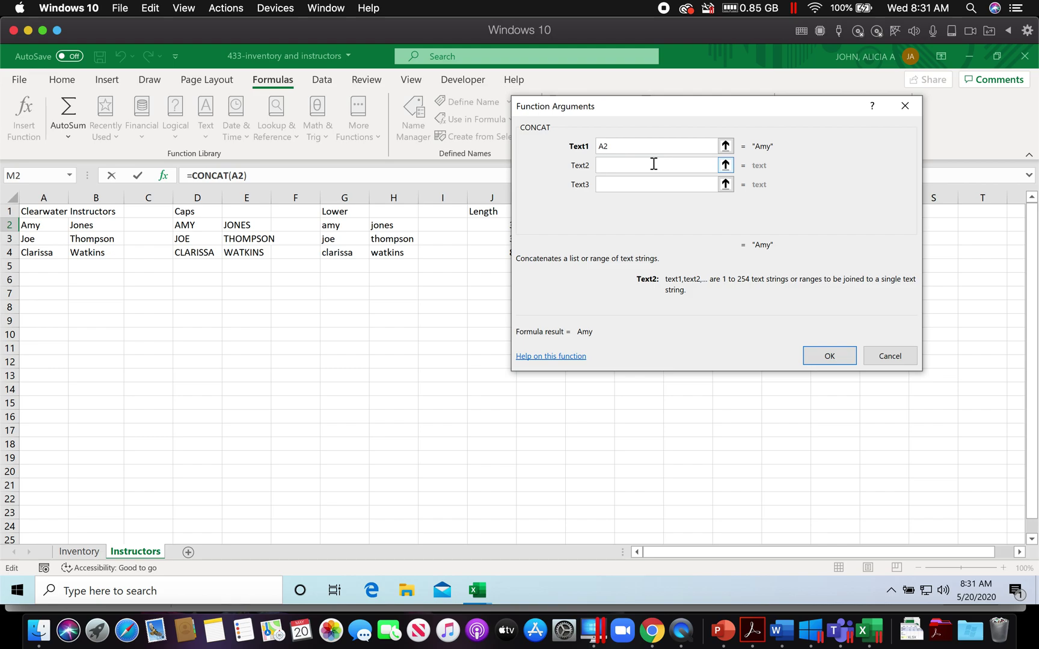
{"action": "type", "text": "\" \""}
{"action": "left_click", "coordinate": [651, 184]}
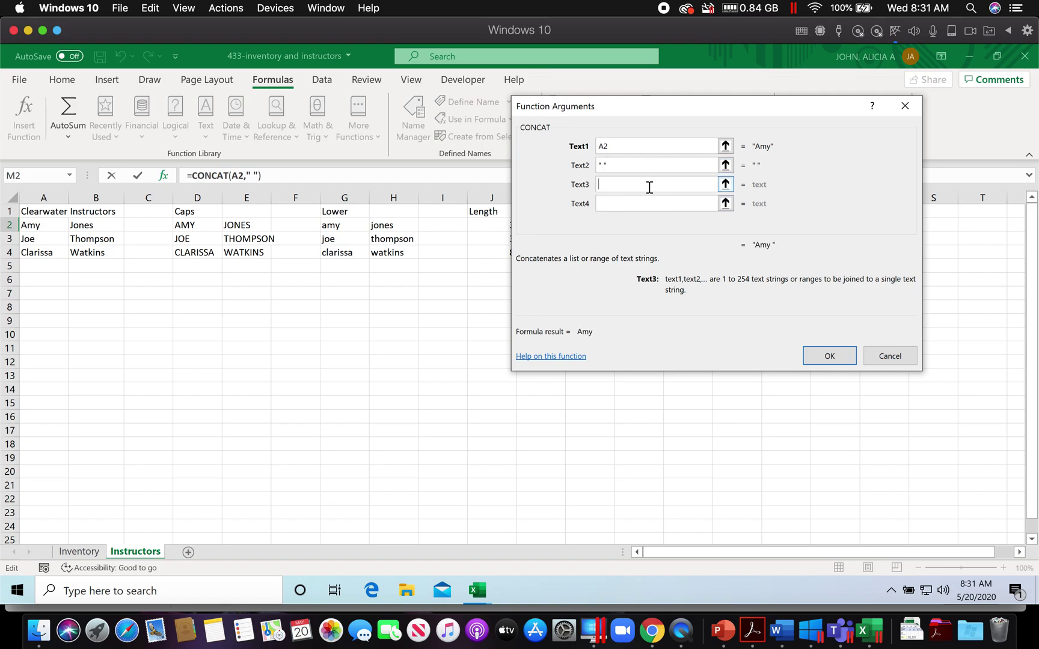
{"action": "left_click", "coordinate": [100, 227]}
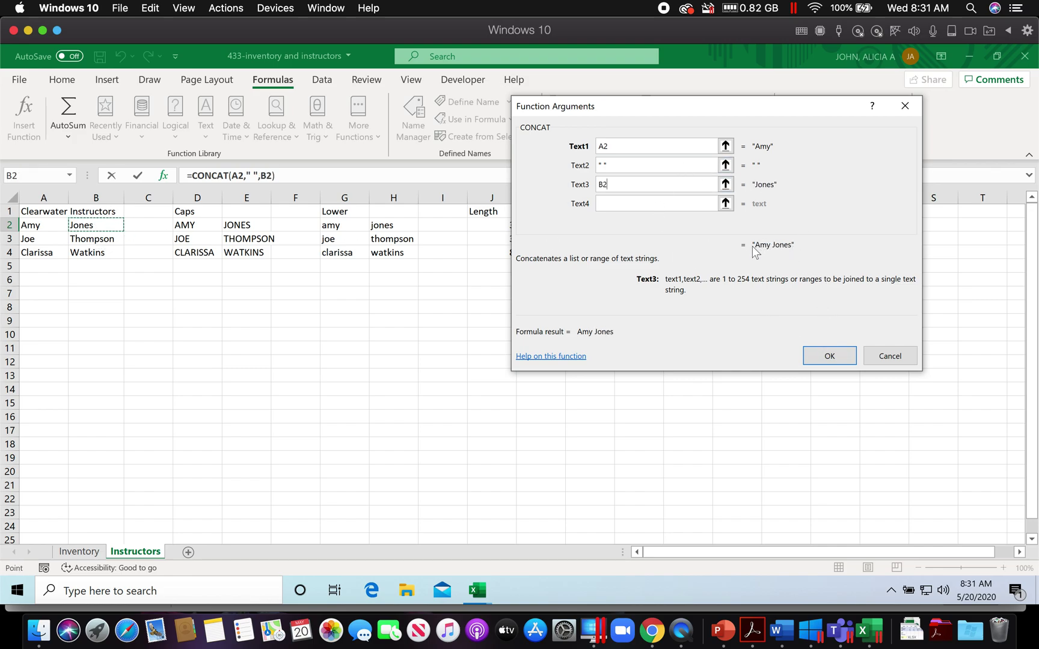
{"action": "left_click", "coordinate": [837, 362]}
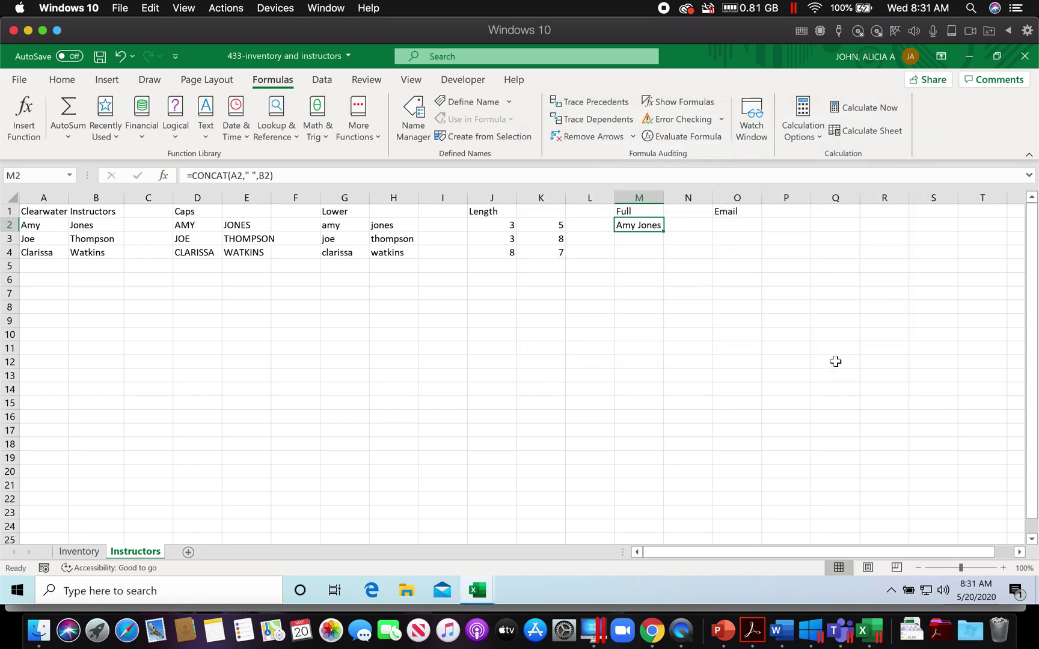
Fill the full-name formula from M2 down to M4, then review the next exercise step.
{"action": "left_click_drag", "start_coordinate": [663, 231], "coordinate": [664, 256]}
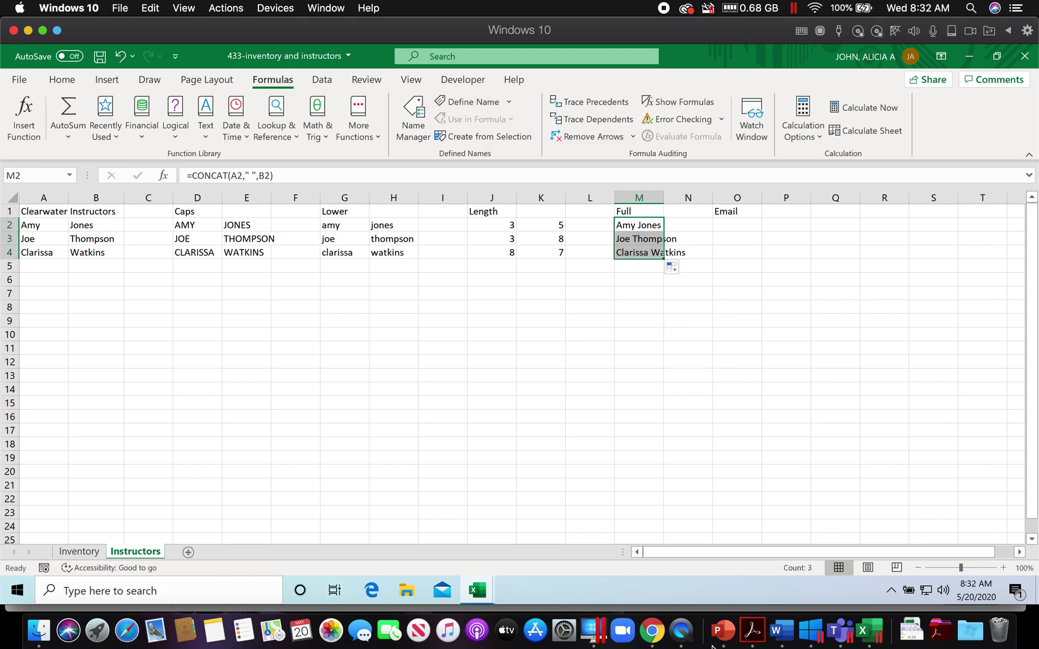
{"action": "left_click", "coordinate": [751, 629]}
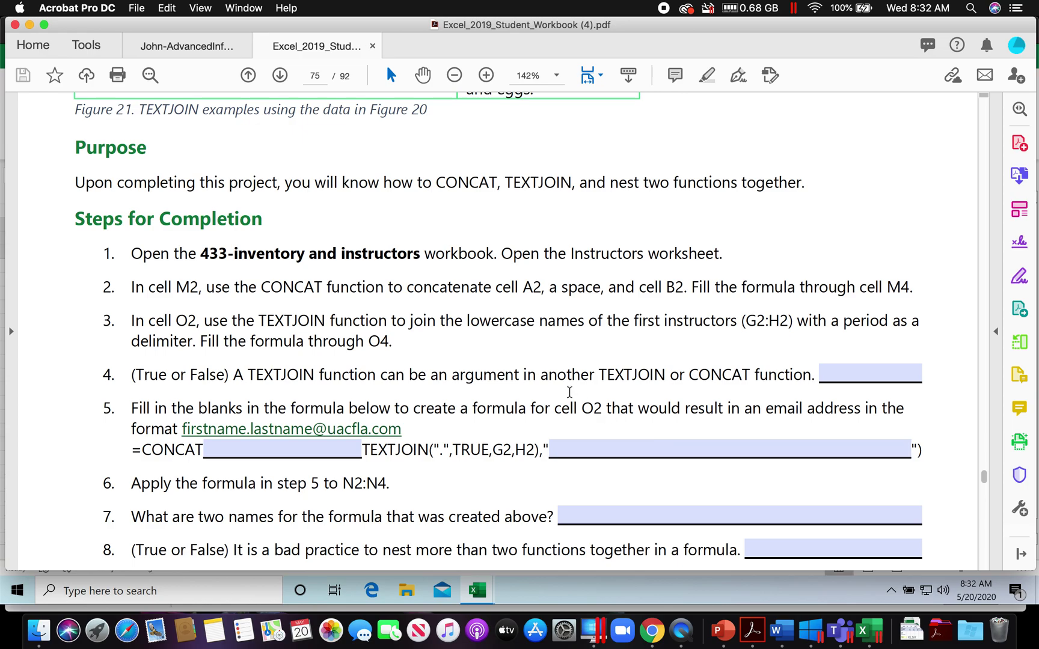
{"action": "scroll", "coordinate": [553, 387], "scroll_direction": "down", "scroll_amount": 1}
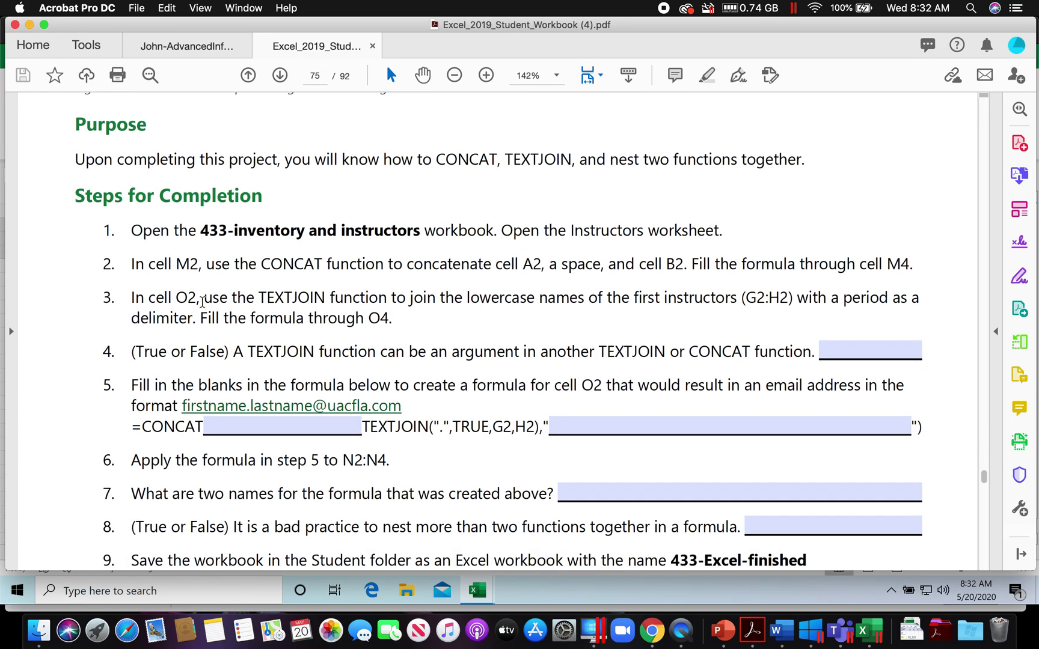
{"action": "left_click", "coordinate": [865, 630]}
Select cell O2 for the email formula after rereading the exercise steps.
{"action": "left_click", "coordinate": [738, 225]}
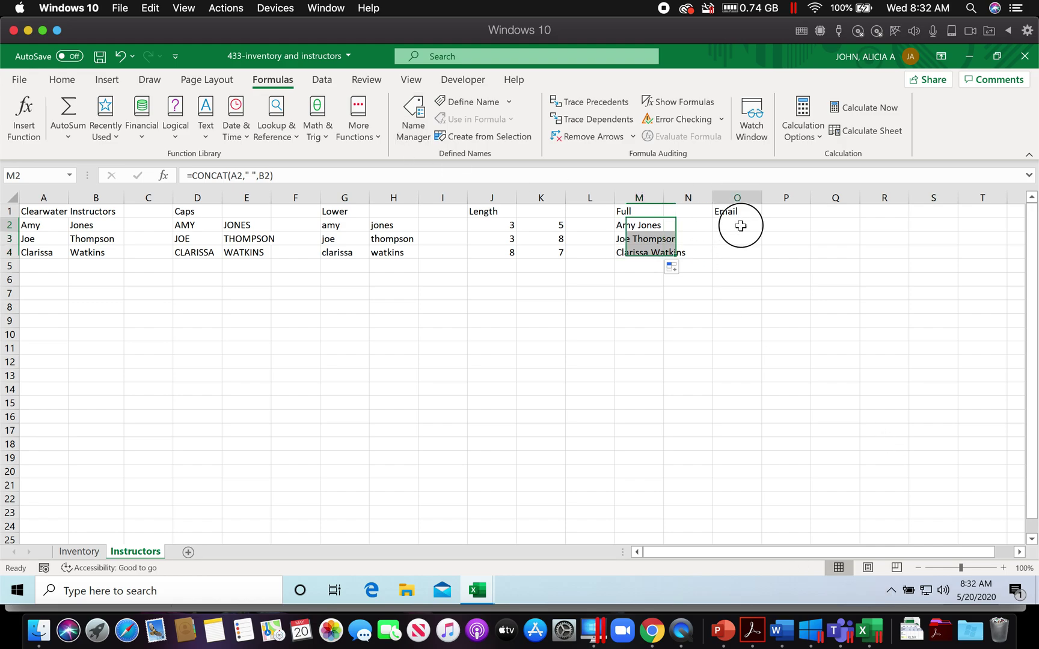
{"action": "left_click", "coordinate": [753, 630]}
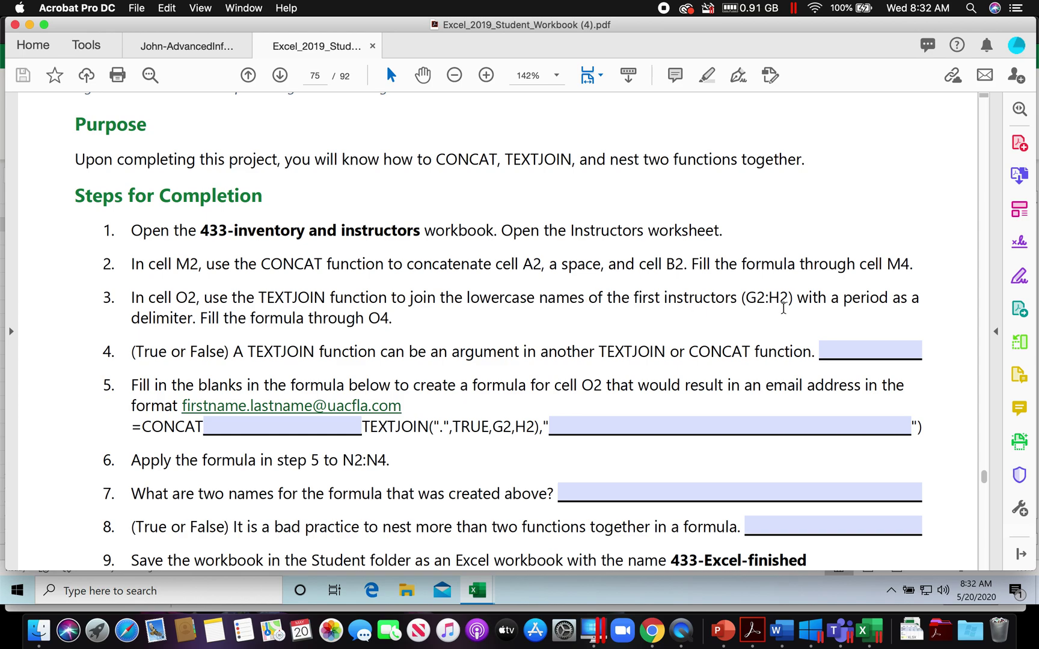
{"action": "left_click", "coordinate": [864, 631]}
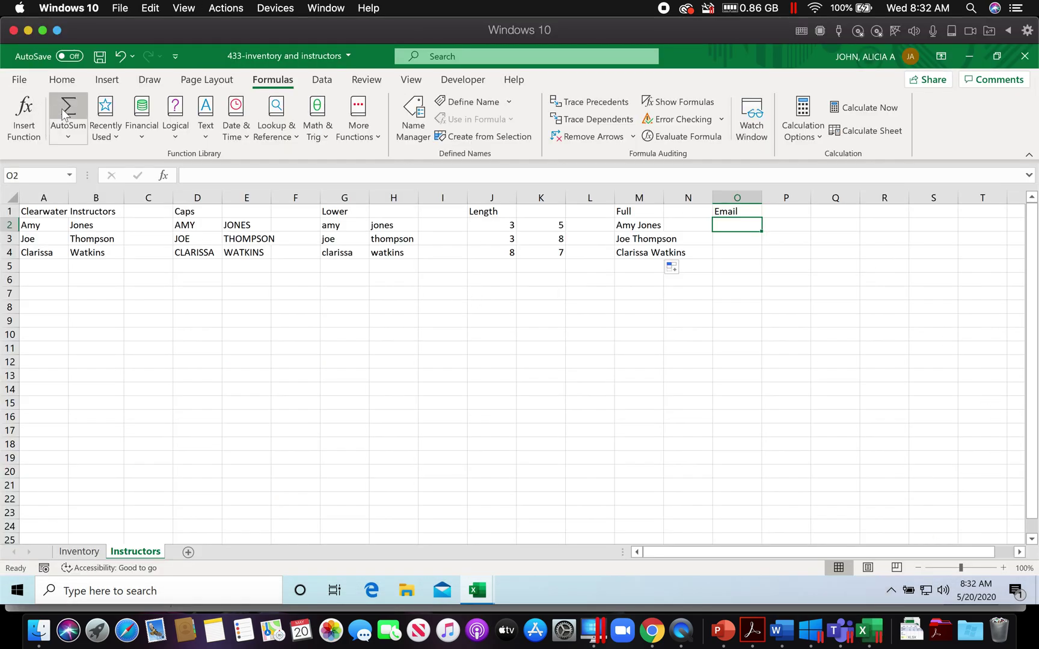
Insert TEXTJOIN in O2 with a period delimiter and ignore-empty set to TRUE.
{"action": "left_click", "coordinate": [23, 114]}
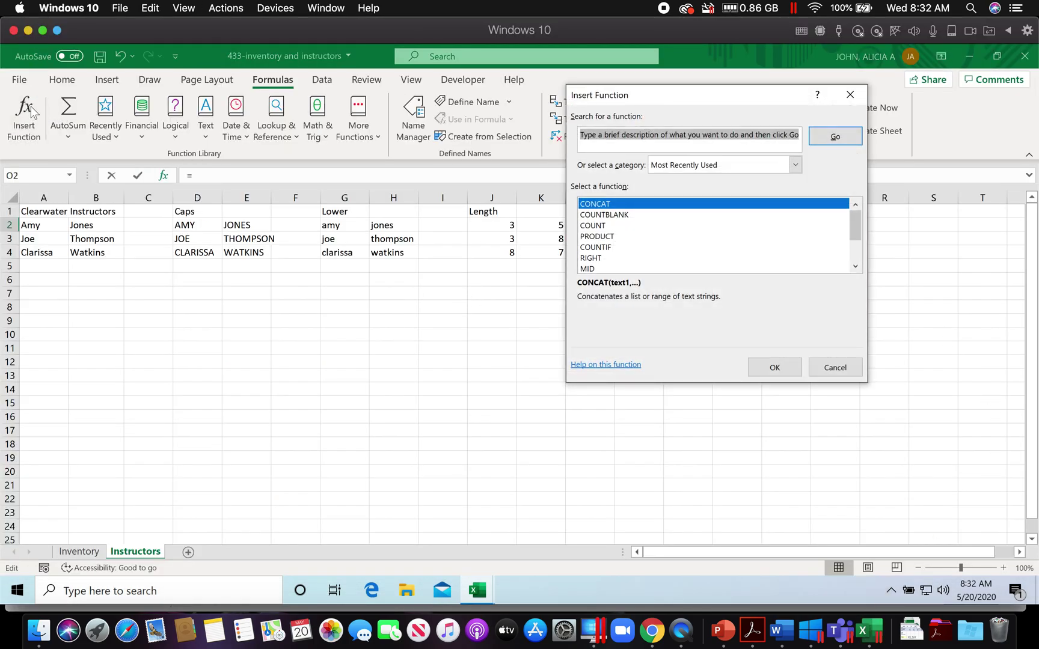
{"action": "type", "text": "textjoin"}
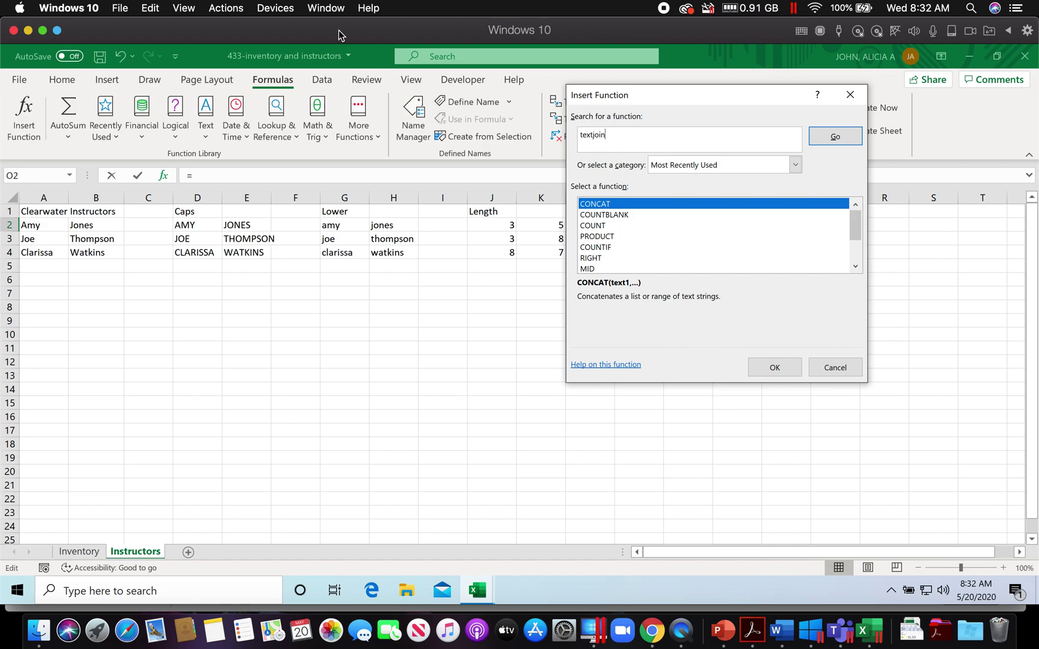
{"action": "left_click", "coordinate": [821, 140]}
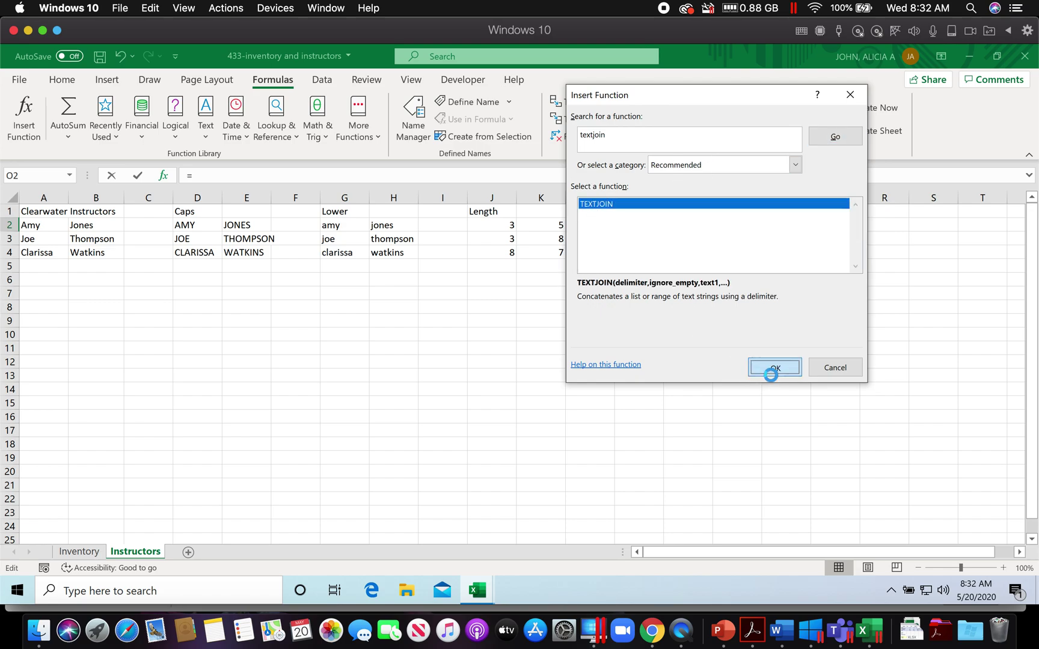
{"action": "left_click", "coordinate": [772, 368]}
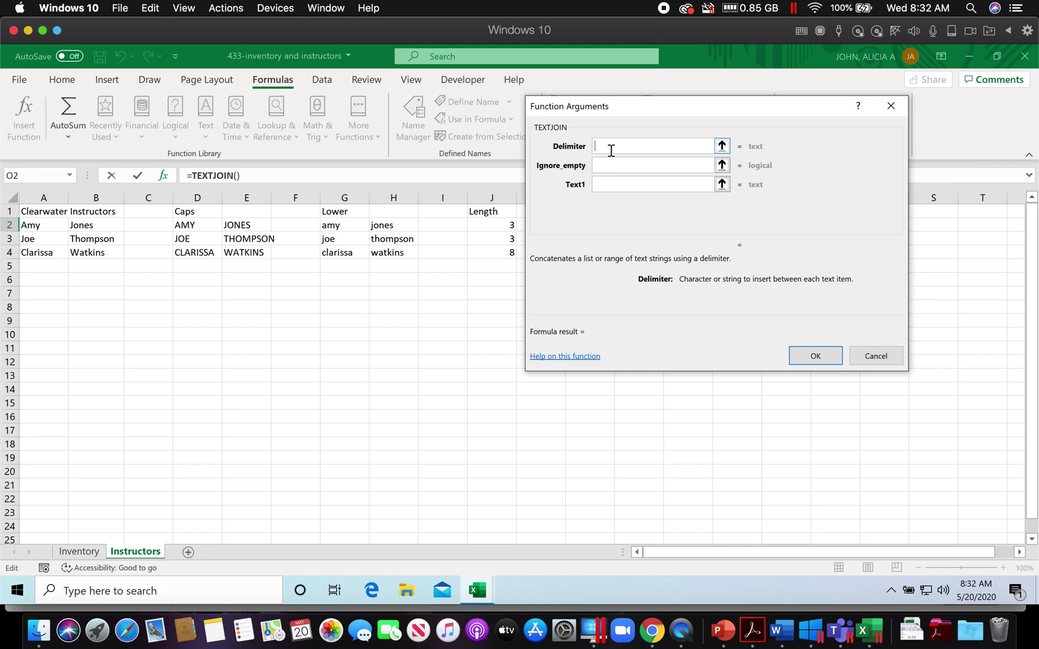
{"action": "type", "text": ","}
{"action": "left_click", "coordinate": [602, 165]}
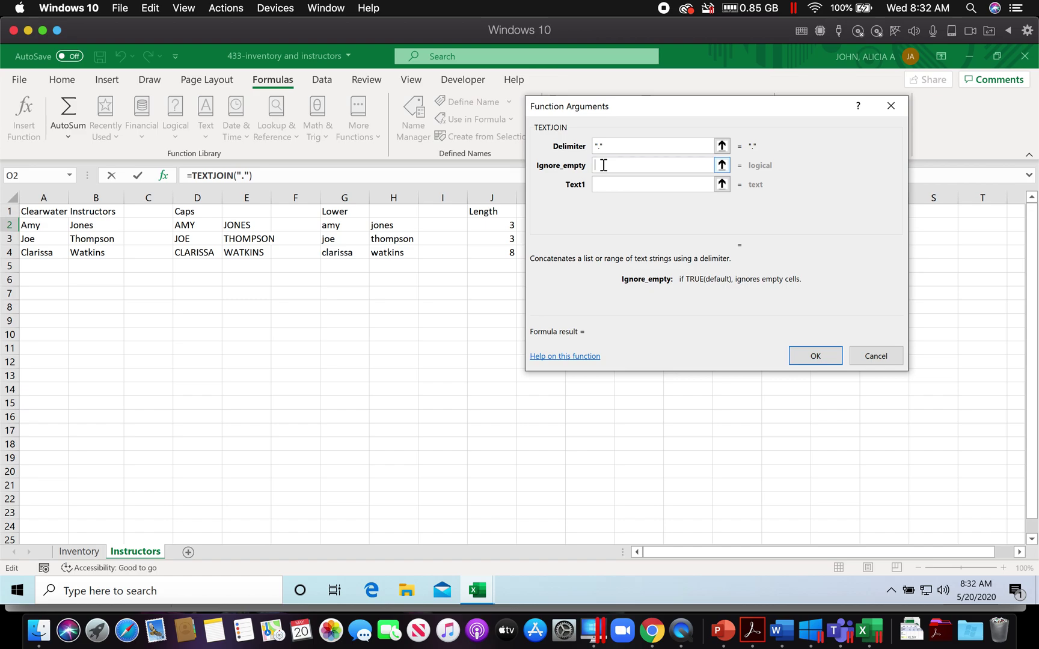
{"action": "type", "text": "TRUE"}
Join G2 and H2 with TEXTJOIN and fill the formula down through O4.
{"action": "left_click", "coordinate": [623, 185]}
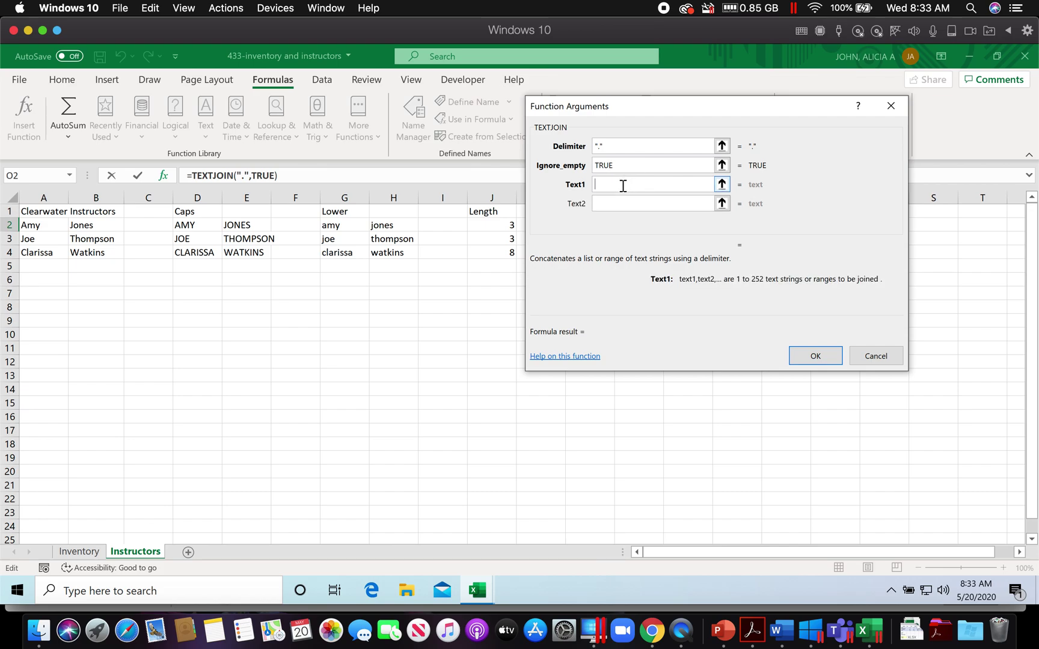
{"action": "left_click", "coordinate": [347, 227]}
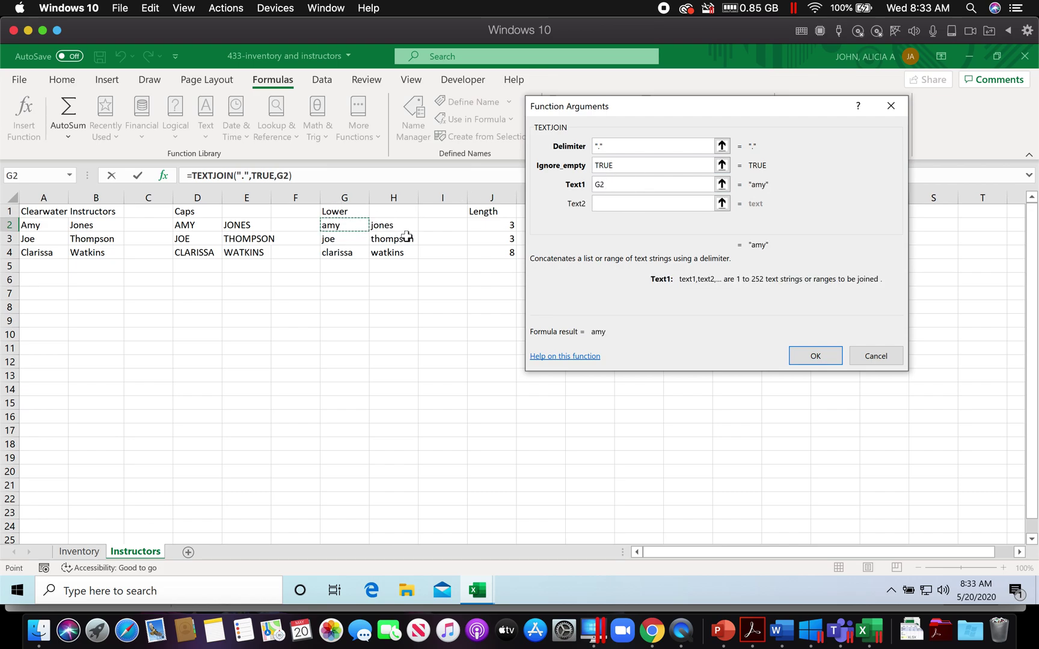
{"action": "left_click", "coordinate": [678, 207]}
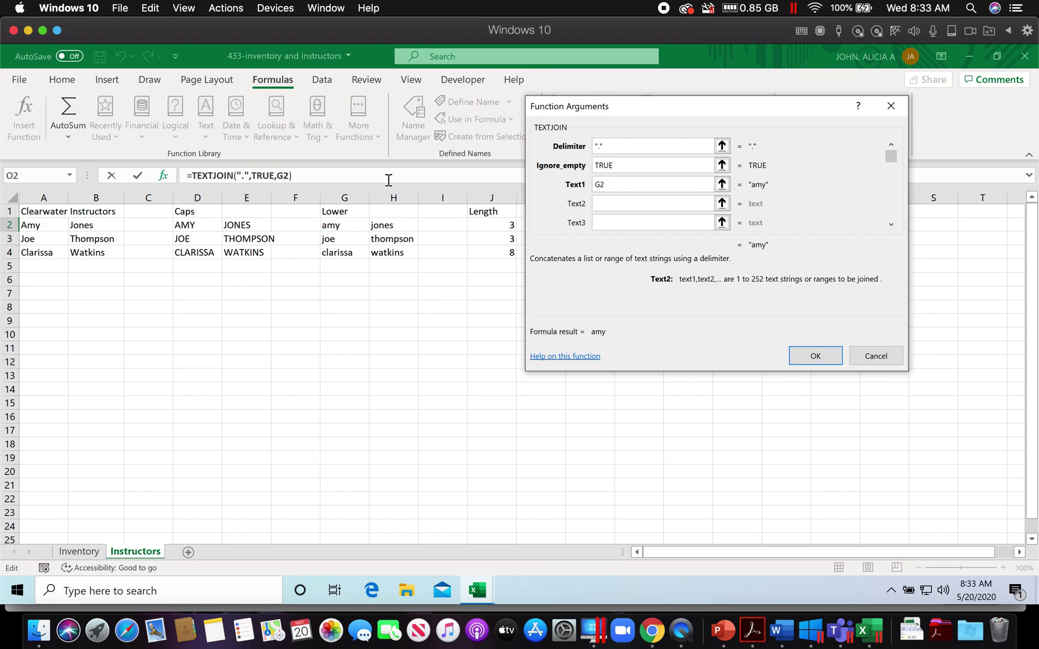
{"action": "left_click", "coordinate": [391, 226]}
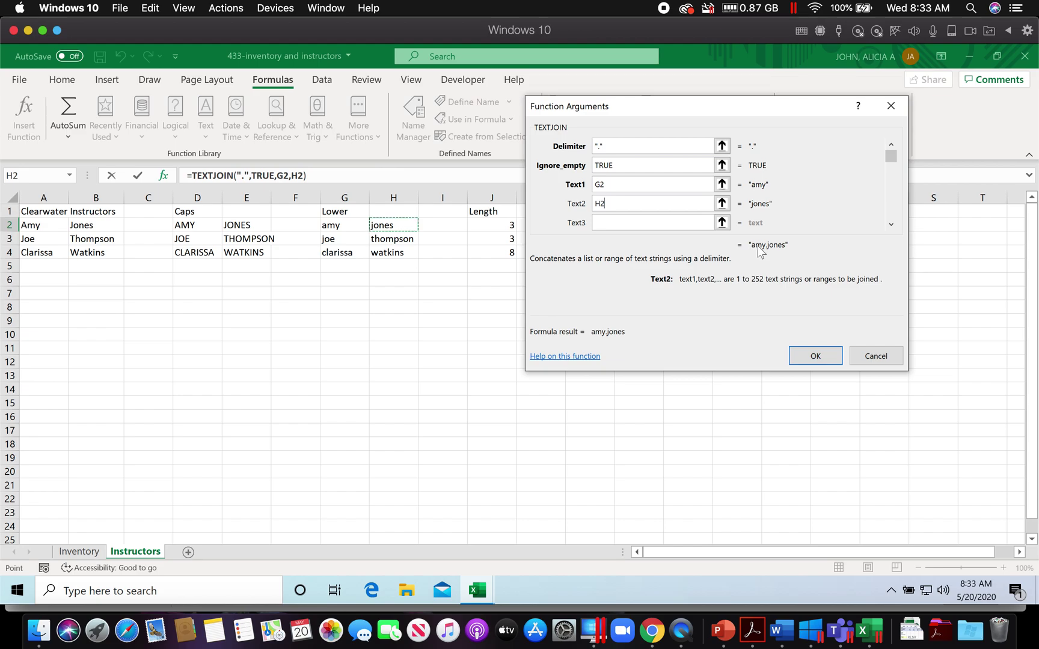
{"action": "left_click_drag", "start_coordinate": [782, 249], "coordinate": [746, 246]}
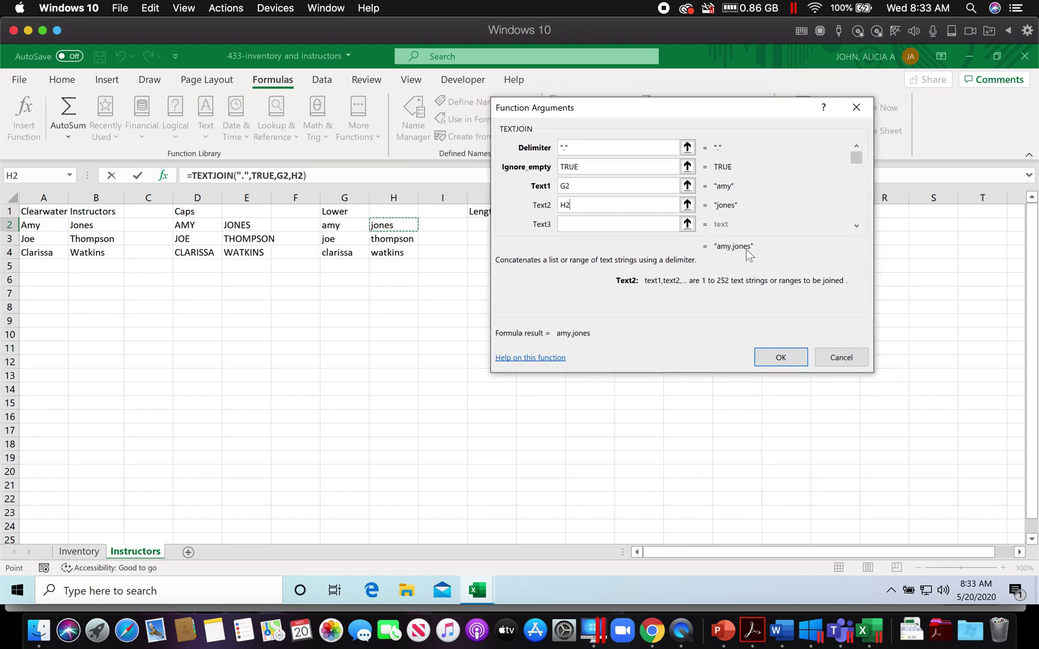
{"action": "left_click", "coordinate": [780, 357]}
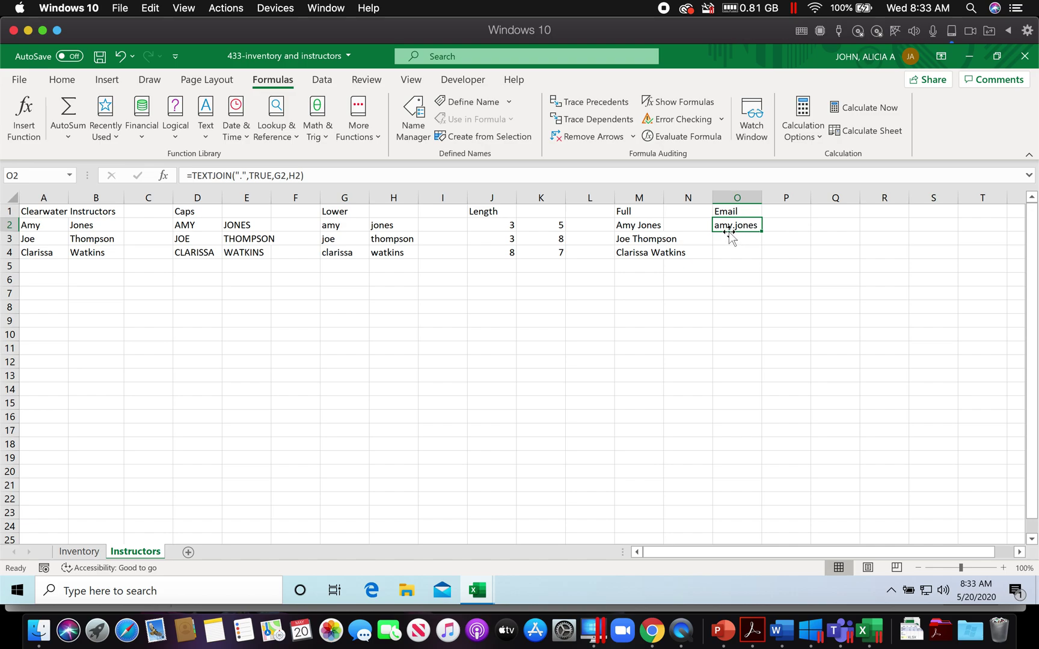
{"action": "left_click_drag", "start_coordinate": [762, 230], "coordinate": [758, 262]}
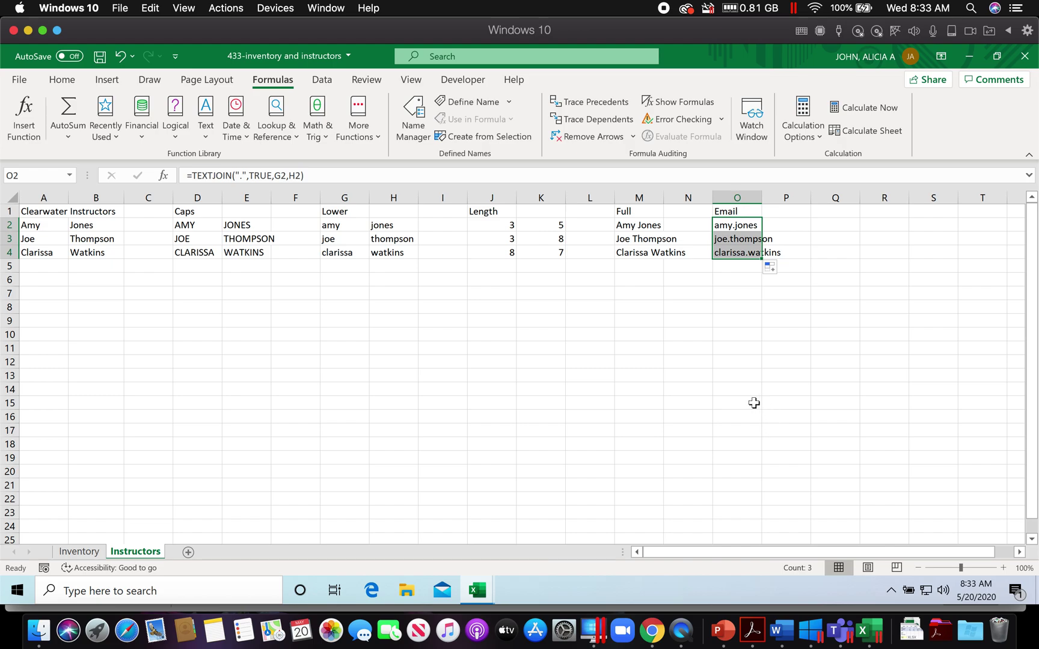
{"action": "left_click", "coordinate": [753, 631]}
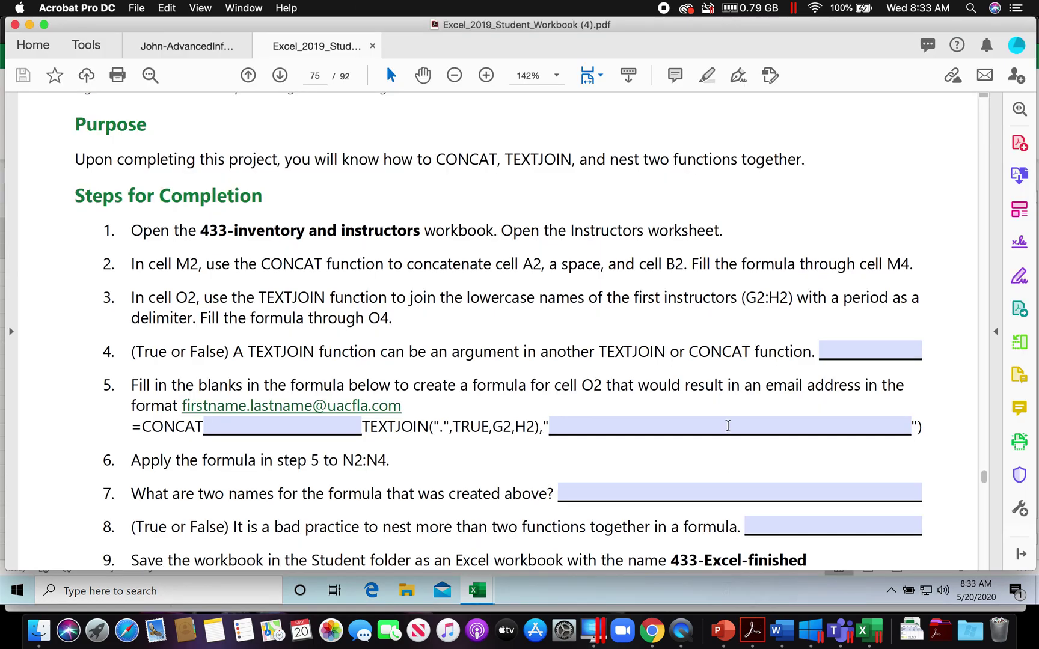
Read steps 5–9 of the email-address instructions in the PDF, then return to Excel.
{"action": "scroll", "coordinate": [479, 312], "scroll_direction": "down", "scroll_amount": 2}
{"action": "scroll", "coordinate": [480, 315], "scroll_direction": "down", "scroll_amount": 2}
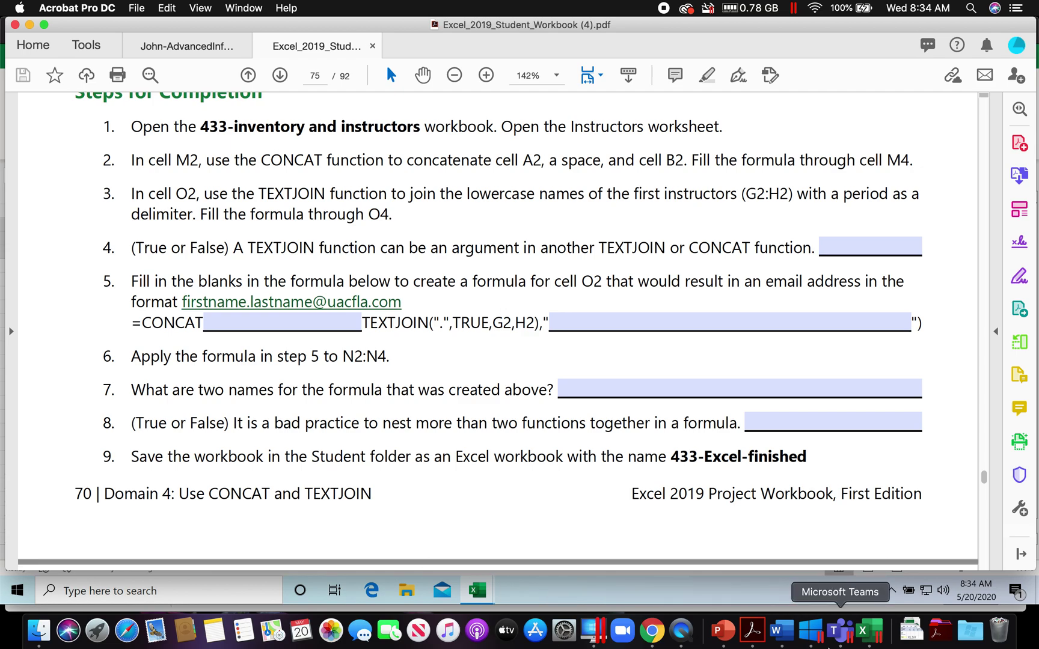
{"action": "left_click", "coordinate": [871, 635]}
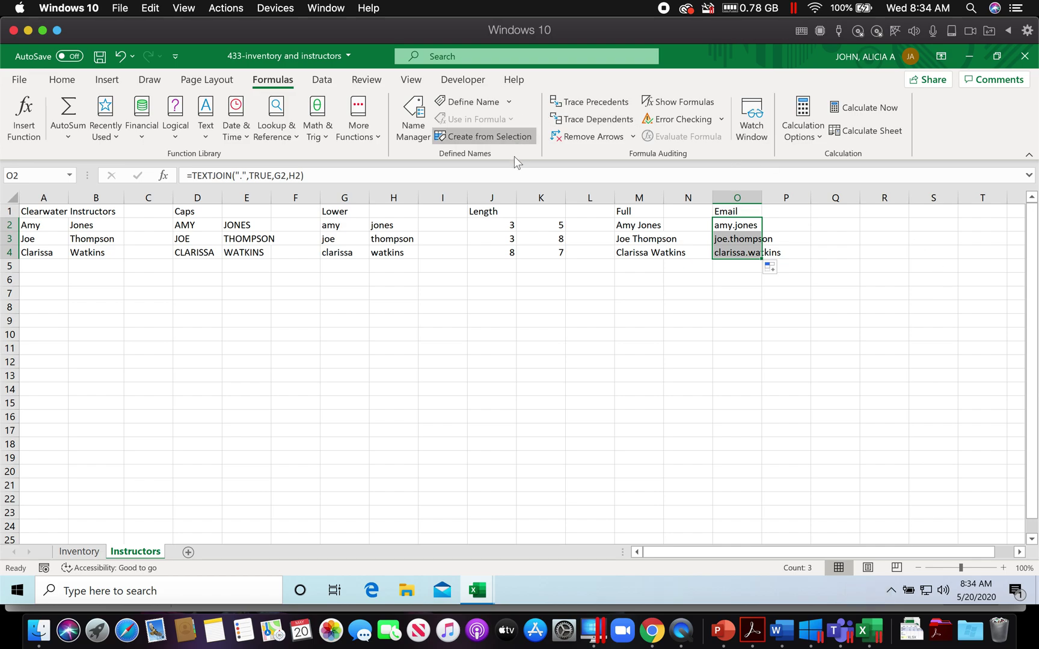
Wrap O2's TEXTJOIN formula in CONCAT( and add a comma for a second argument.
{"action": "left_click", "coordinate": [753, 228]}
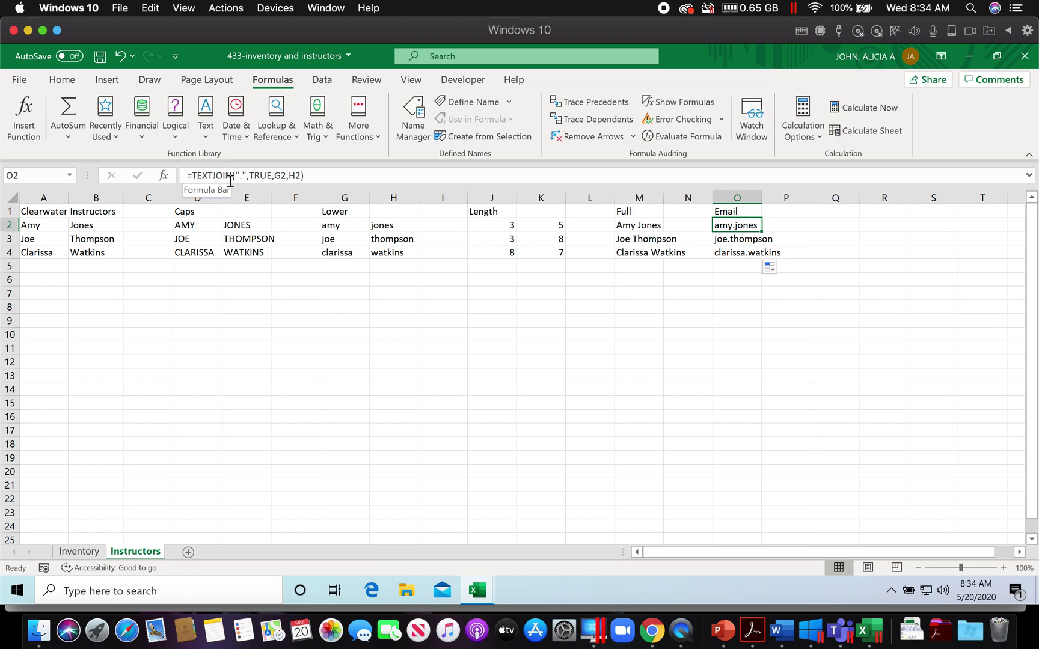
{"action": "left_click", "coordinate": [198, 176]}
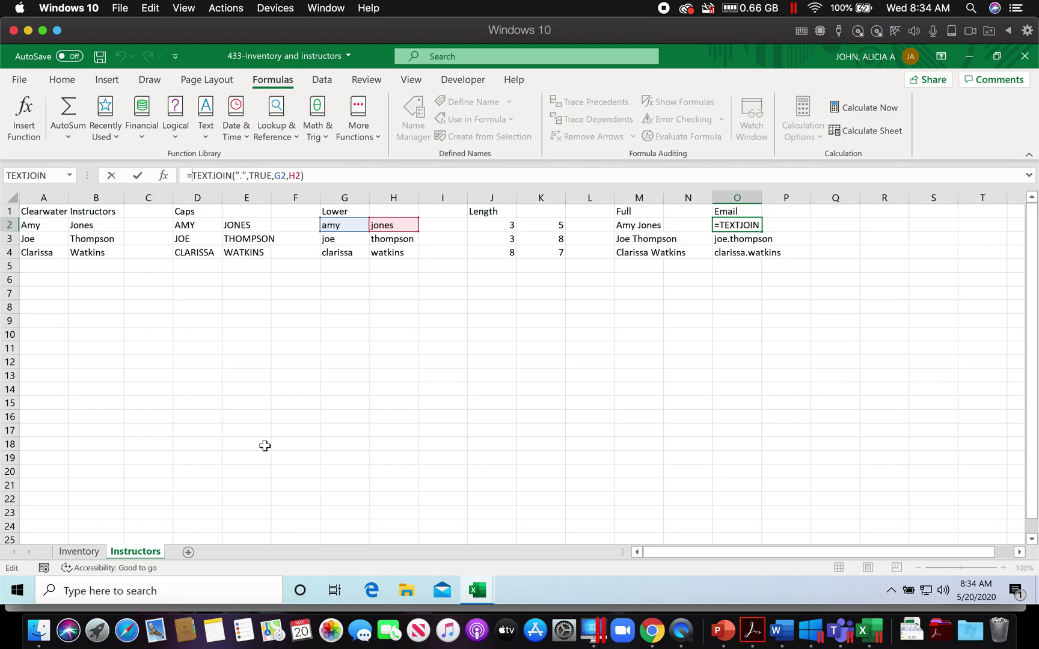
{"action": "type", "text": "CONC"}
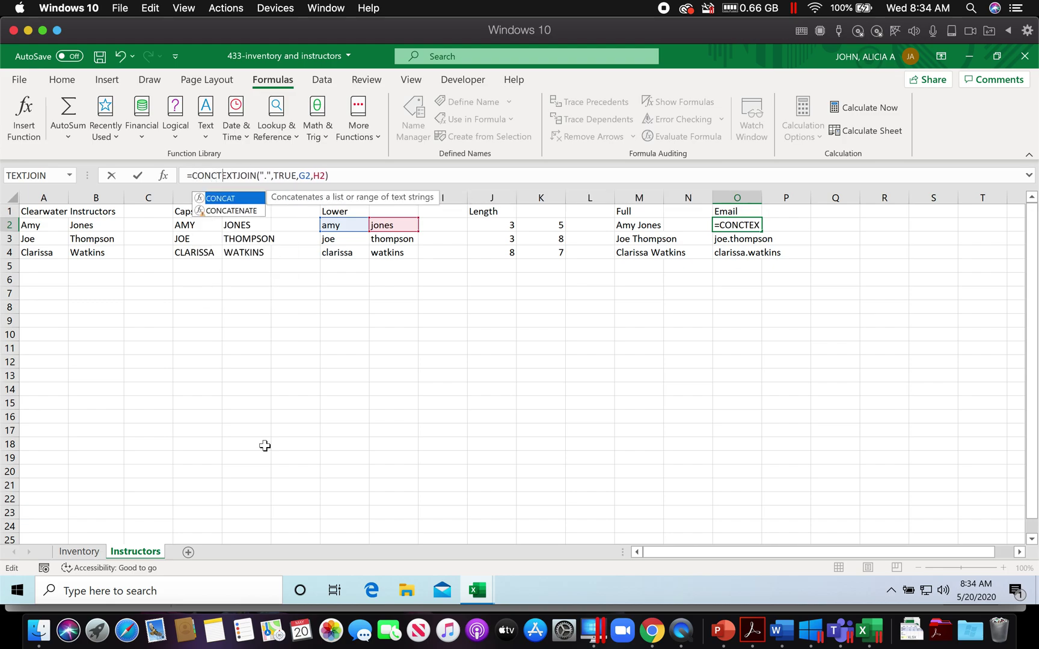
{"action": "type", "text": "AT"}
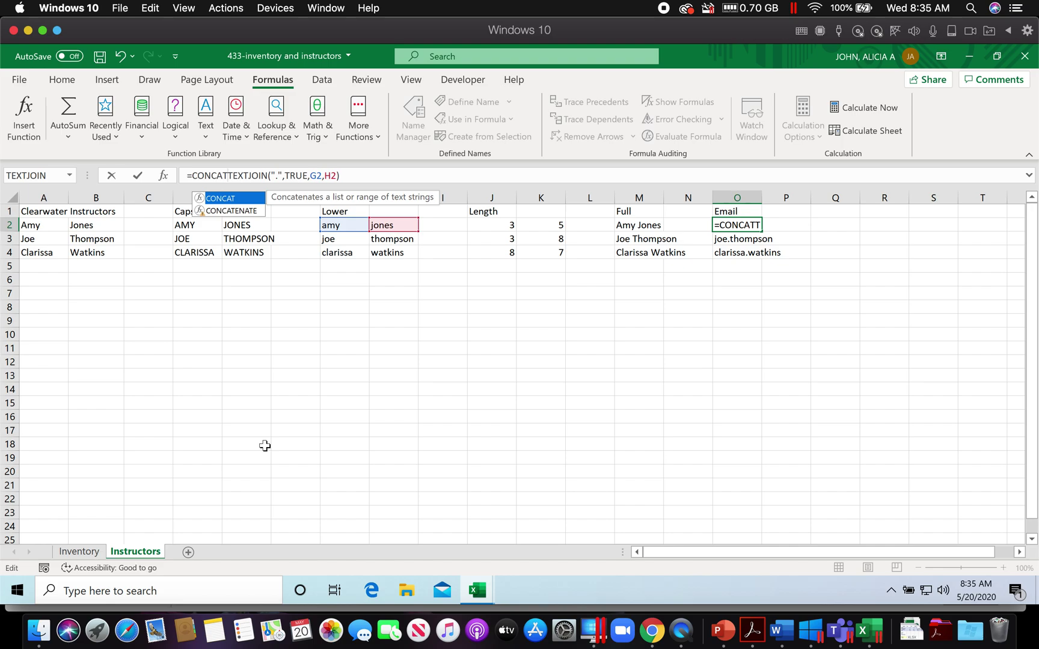
{"action": "type", "text": "("}
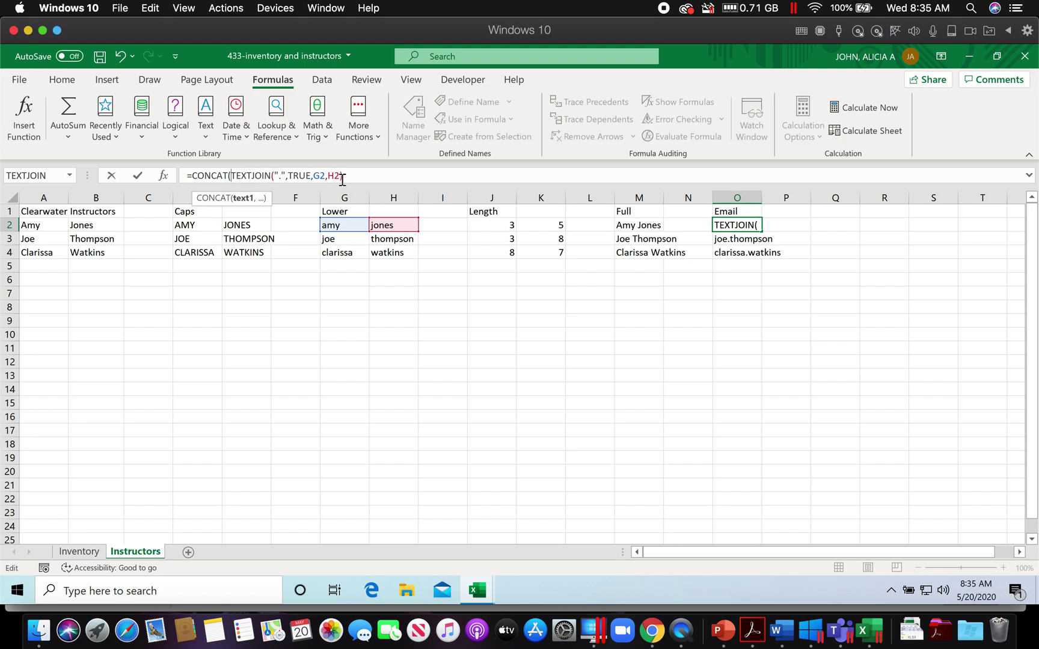
{"action": "left_click", "coordinate": [350, 175]}
{"action": "type", "text": ","}
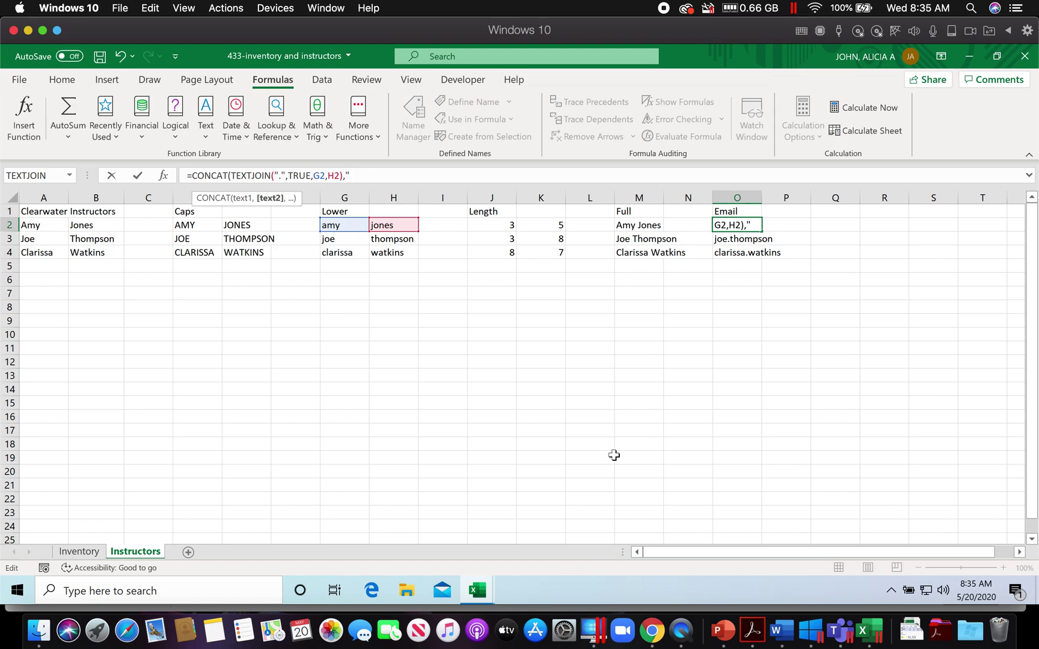
{"action": "left_click", "coordinate": [752, 632]}
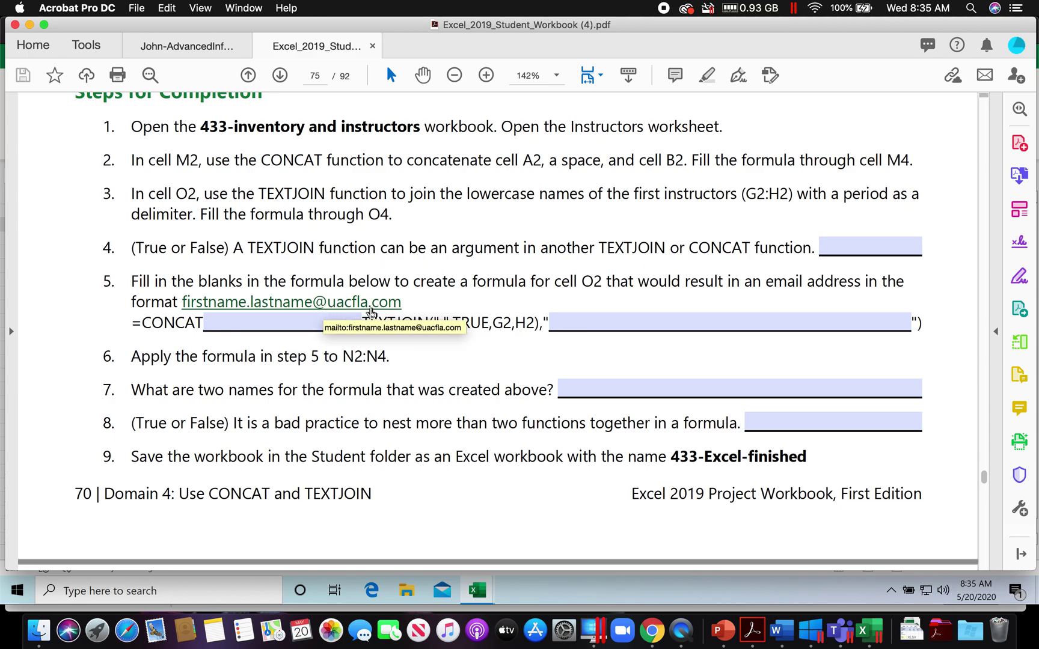
{"action": "left_click", "coordinate": [872, 639]}
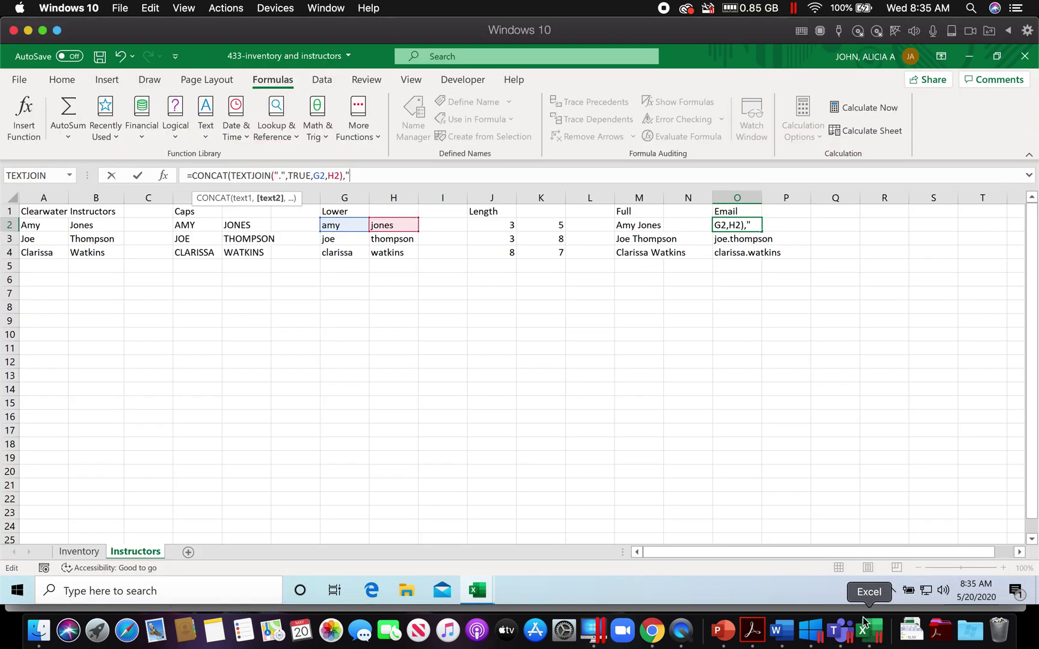
{"action": "type", "text": "@uacfla"}
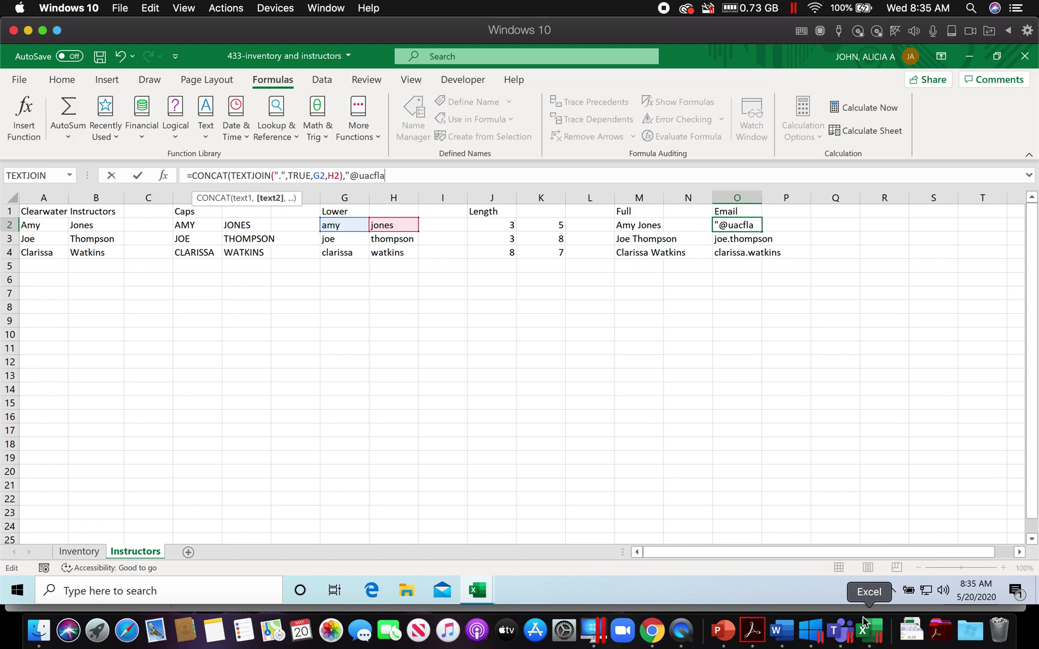
{"action": "type", "text": ".com"}
{"action": "type", "text": ")"}
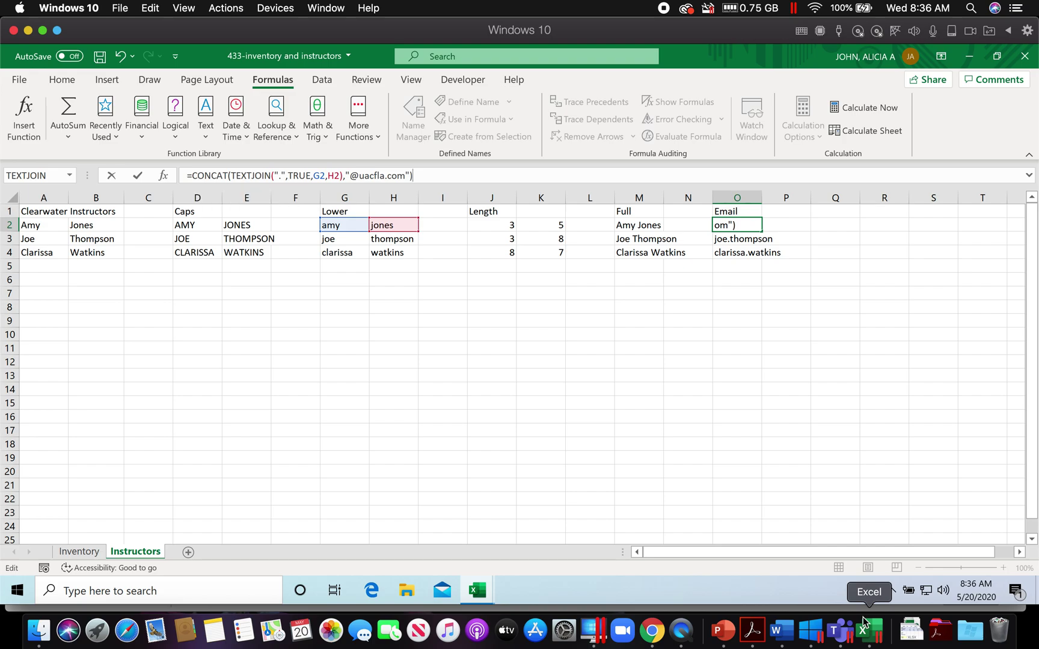
{"action": "key", "text": "Return"}
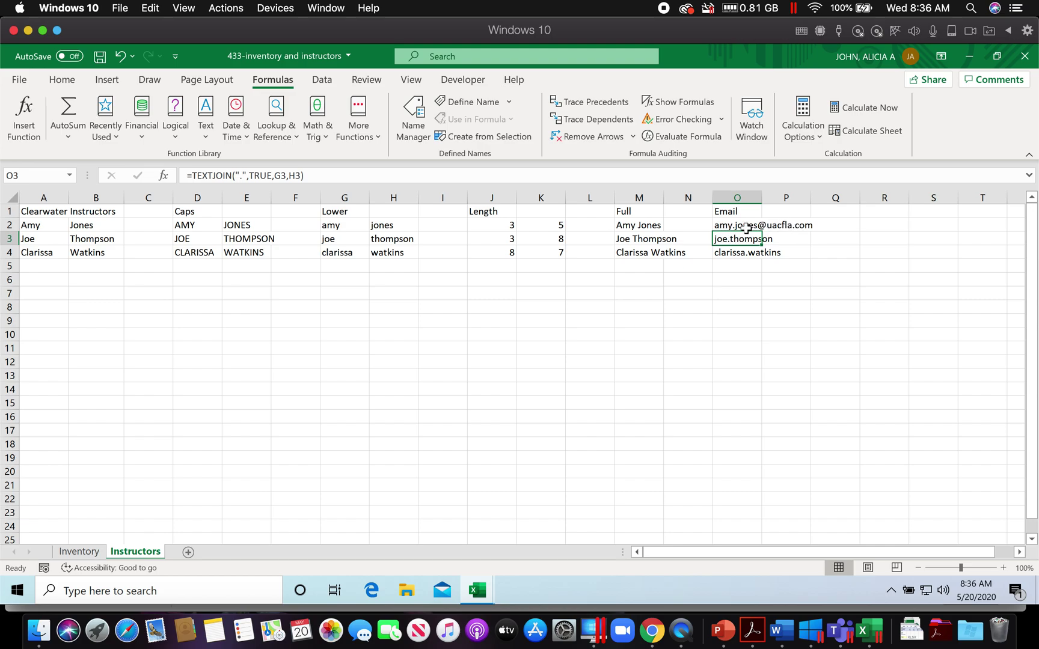
{"action": "left_click", "coordinate": [750, 227]}
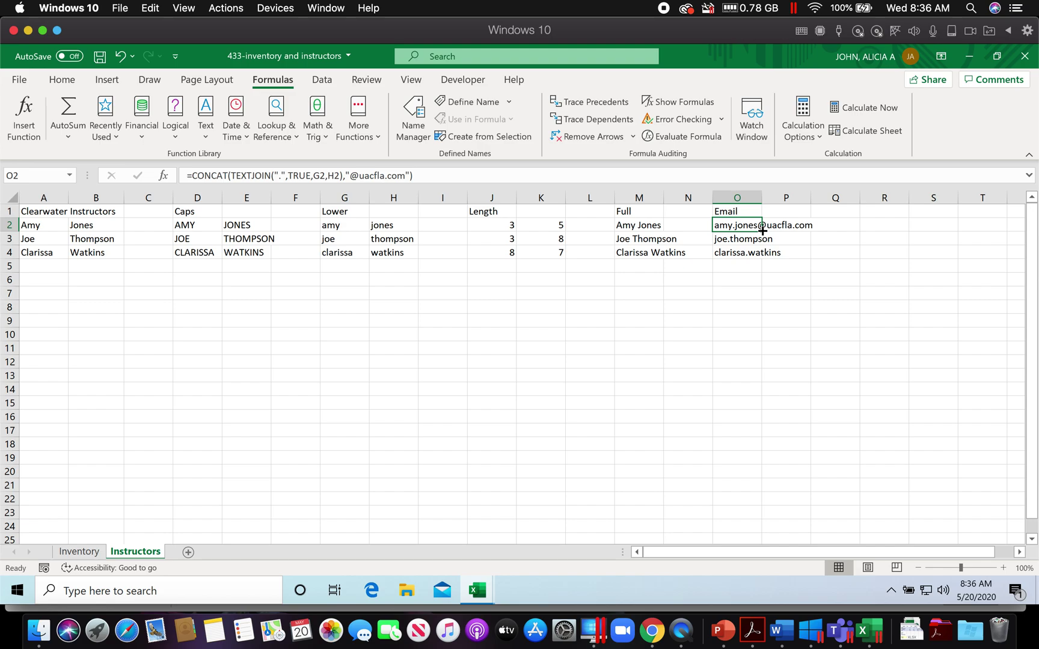
Autofit column O and fill the nested email formula down to O4.
{"action": "double_click", "coordinate": [762, 197]}
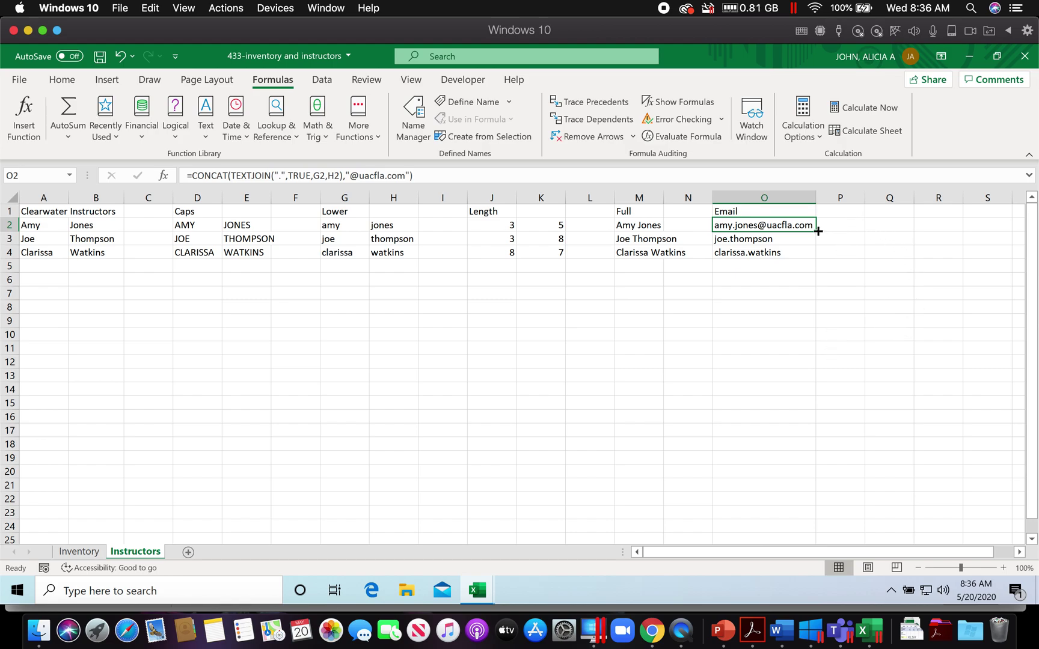
{"action": "left_click_drag", "start_coordinate": [815, 231], "coordinate": [811, 258]}
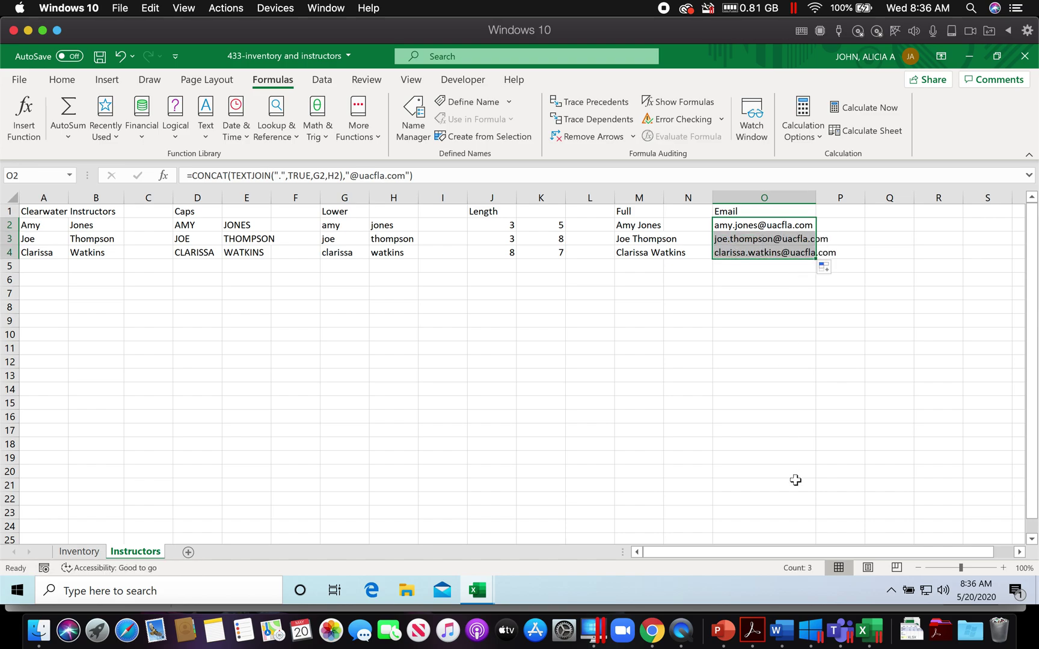
{"action": "left_click", "coordinate": [796, 445]}
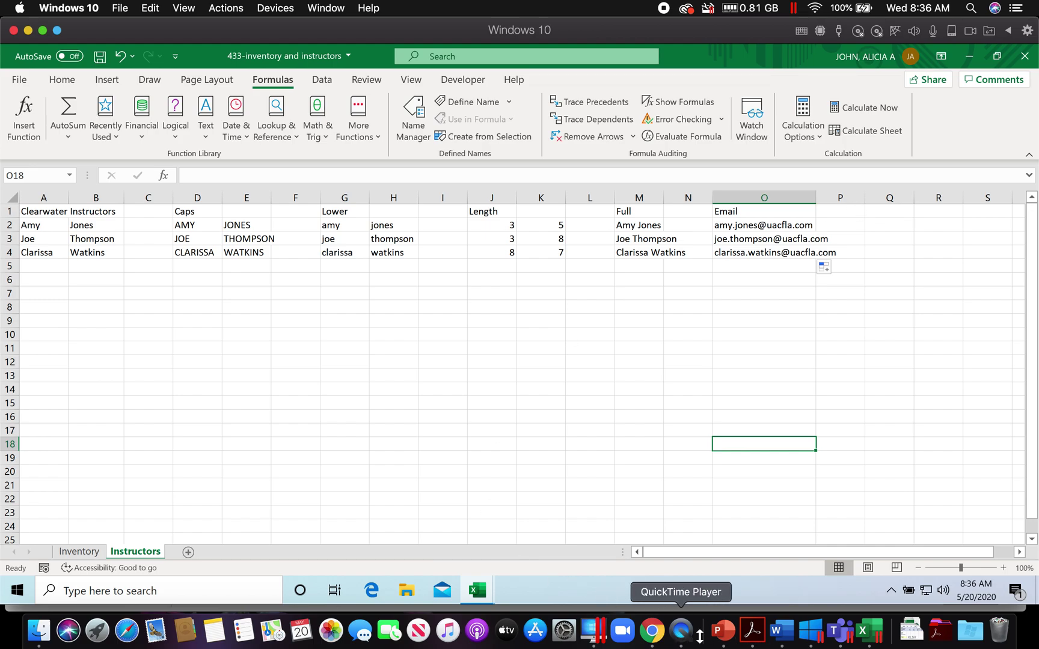
{"action": "left_click", "coordinate": [750, 631]}
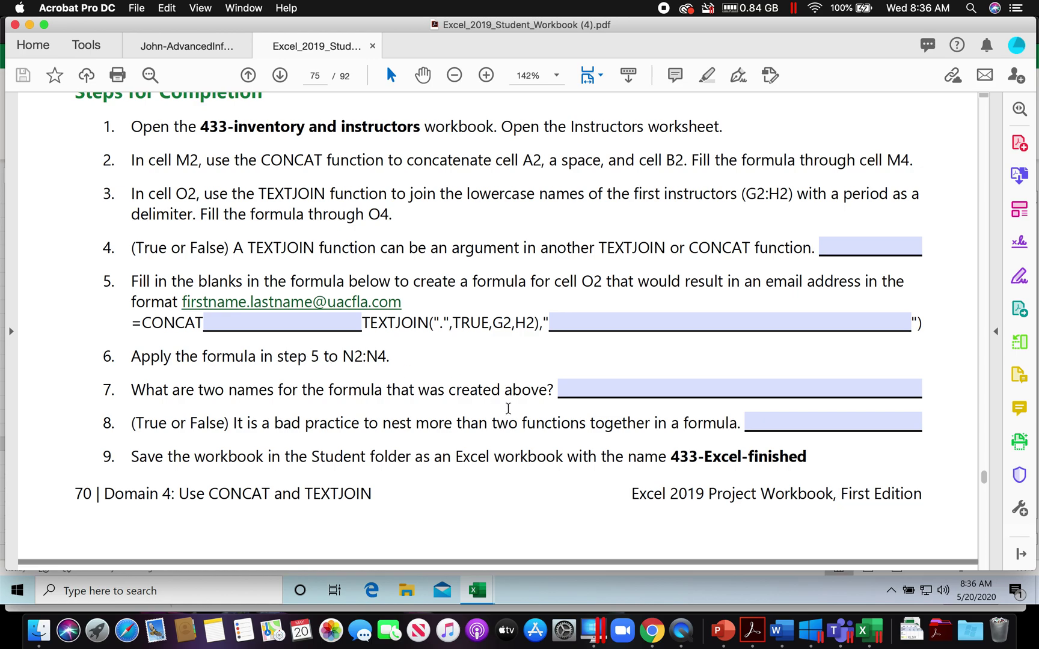
Scroll through the remaining exercise steps in the PDF.
{"action": "left_click", "coordinate": [862, 630]}
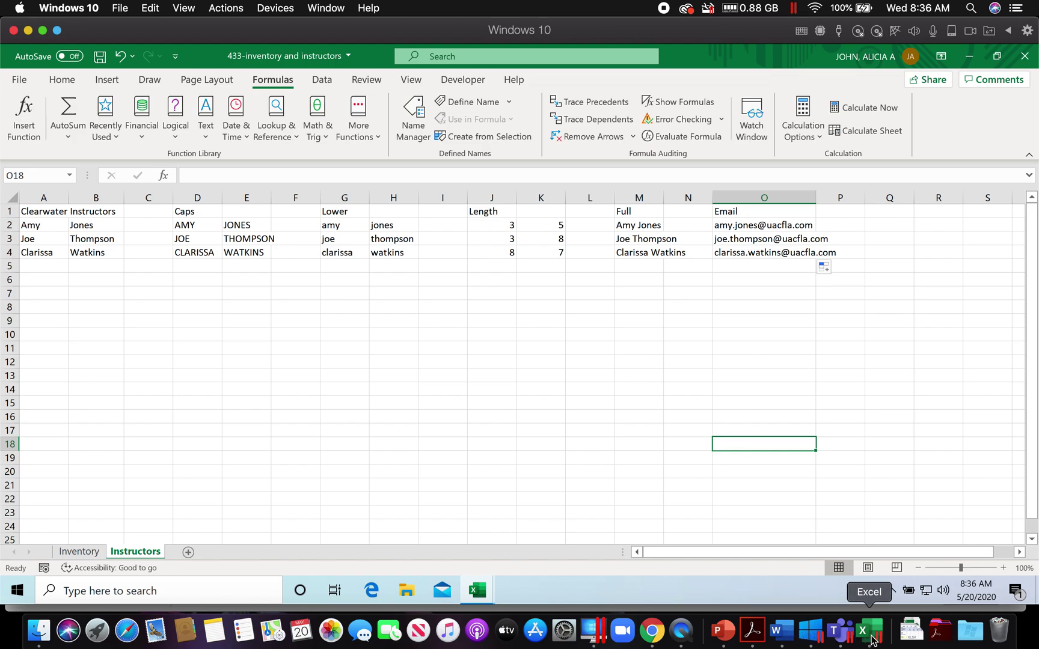
{"action": "left_click", "coordinate": [751, 630]}
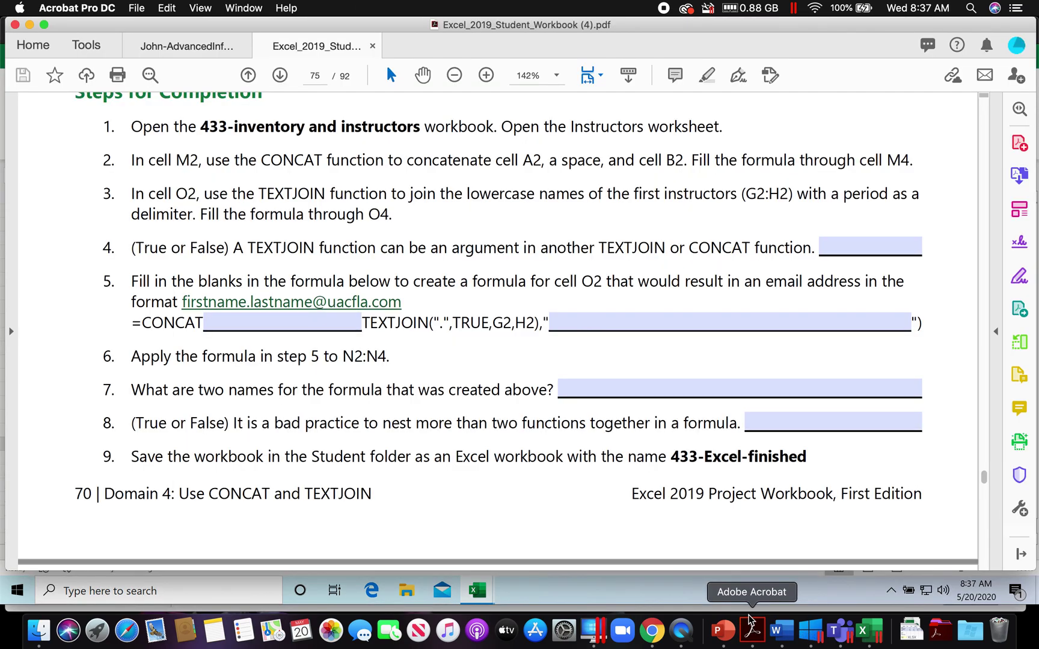
{"action": "scroll", "coordinate": [596, 469], "scroll_direction": "down", "scroll_amount": 2}
{"action": "scroll", "coordinate": [596, 466], "scroll_direction": "down", "scroll_amount": 4}
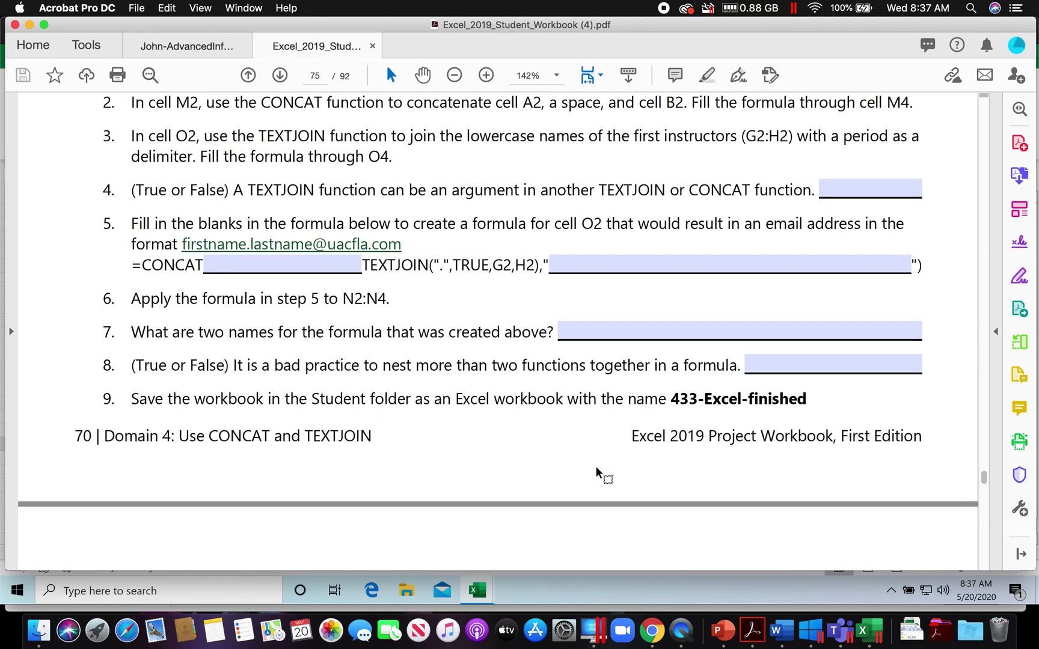
{"action": "scroll", "coordinate": [596, 470], "scroll_direction": "down", "scroll_amount": 1}
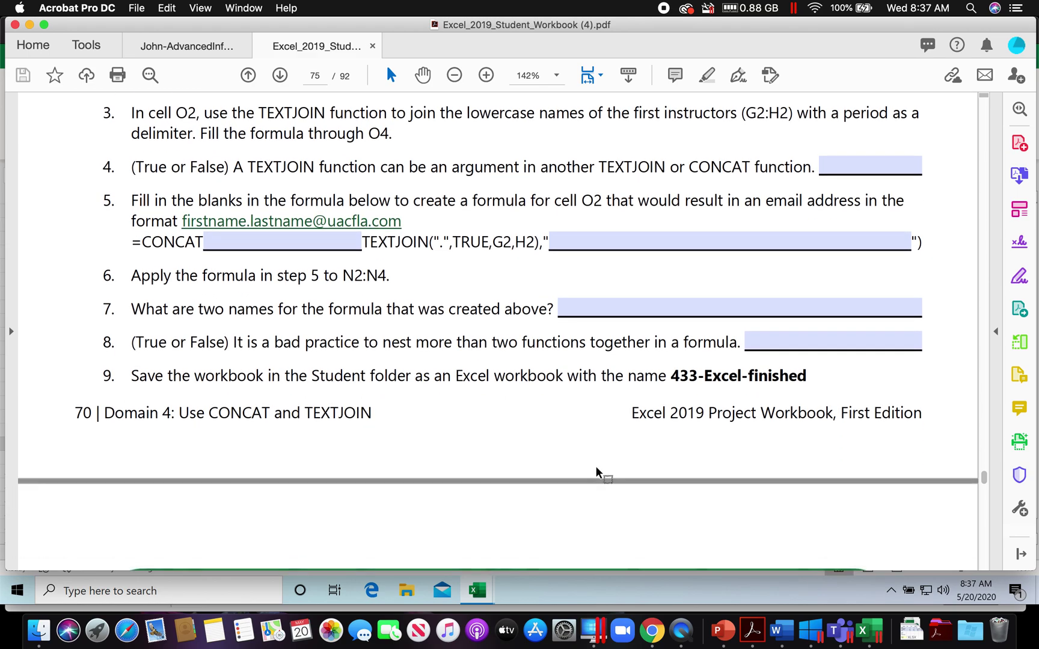
{"action": "scroll", "coordinate": [595, 466], "scroll_direction": "down", "scroll_amount": 1}
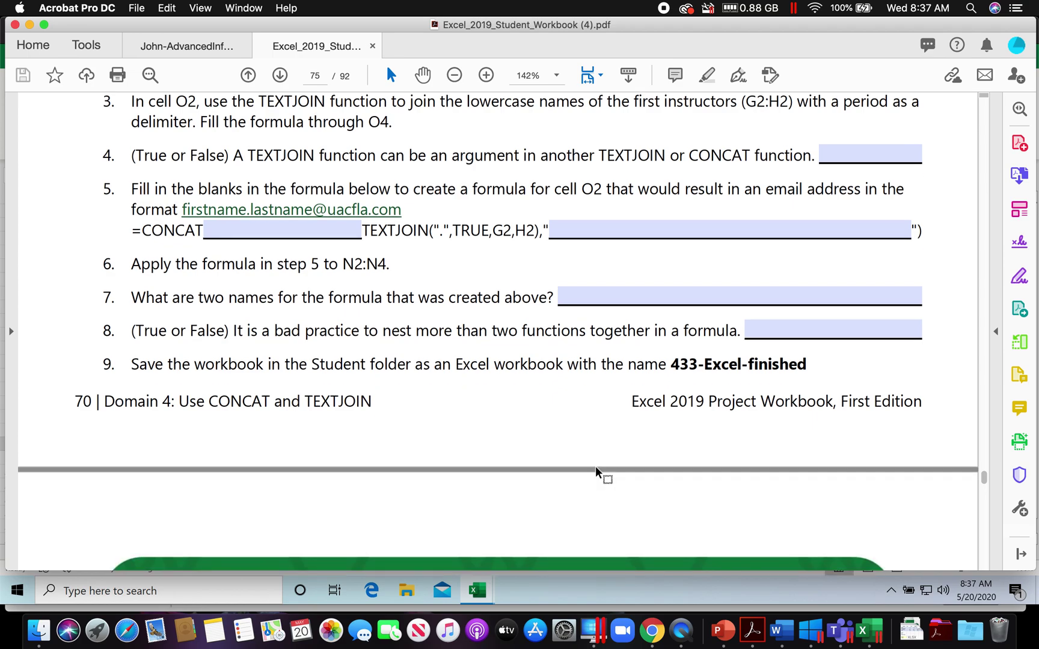
{"action": "scroll", "coordinate": [595, 466], "scroll_direction": "down", "scroll_amount": 1}
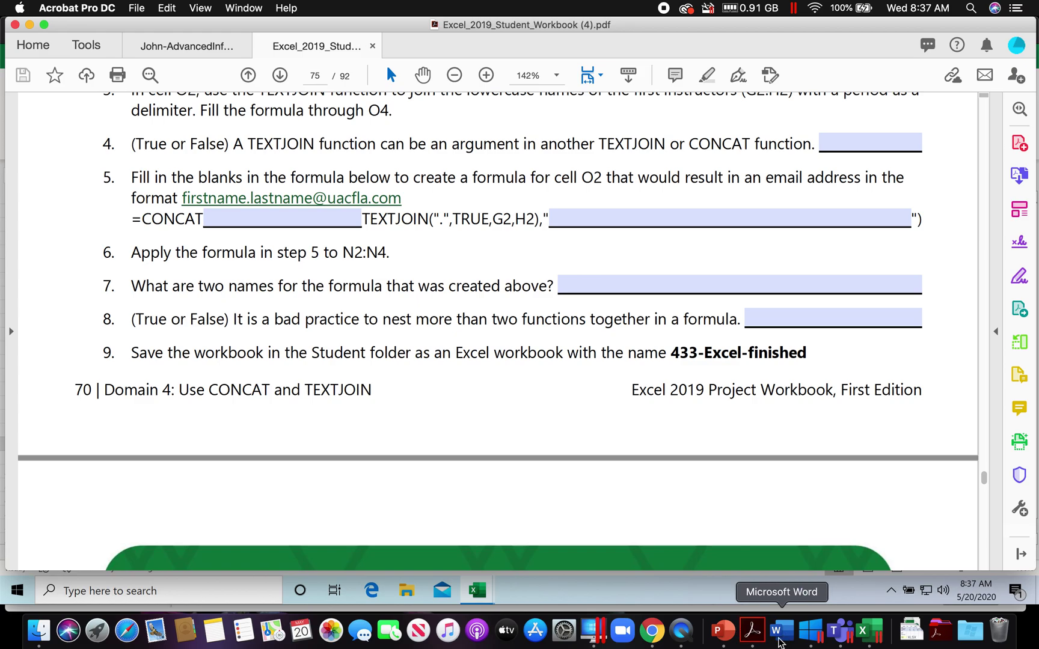
{"action": "left_click", "coordinate": [866, 631]}
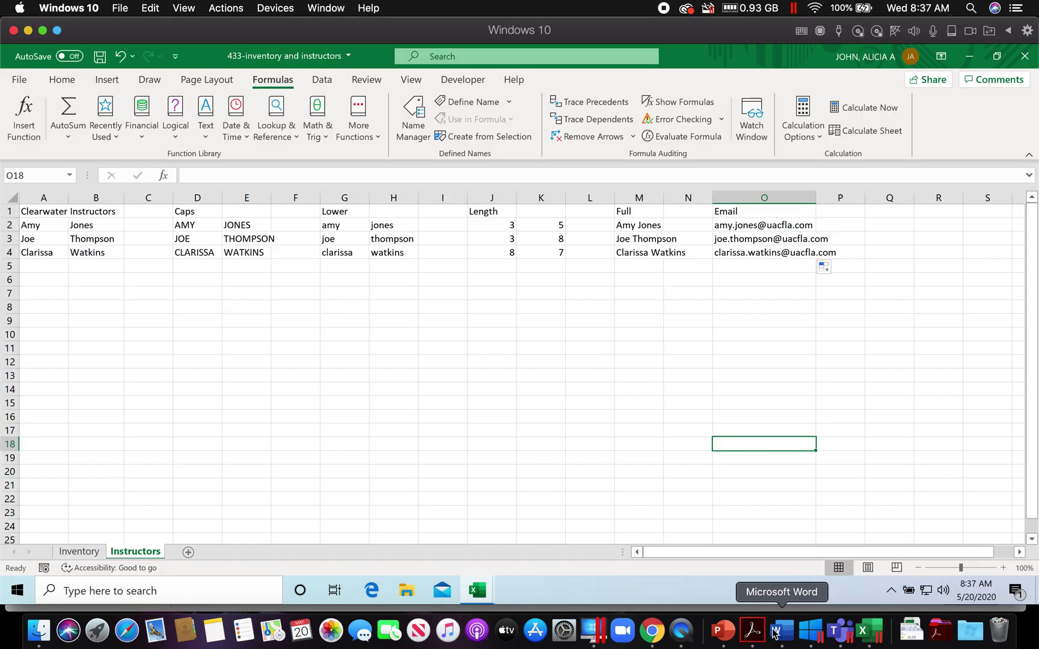
{"action": "left_click", "coordinate": [751, 630]}
Copy the save name JOINYourName from the May calendar document.
{"action": "left_click", "coordinate": [175, 46]}
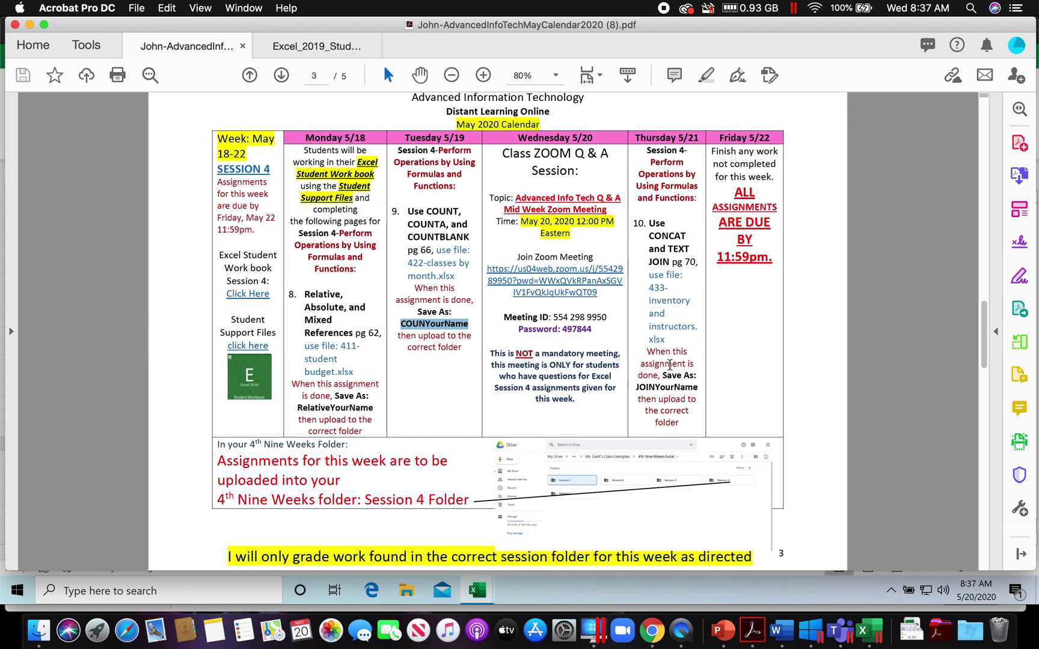
{"action": "left_click_drag", "start_coordinate": [636, 387], "coordinate": [696, 388]}
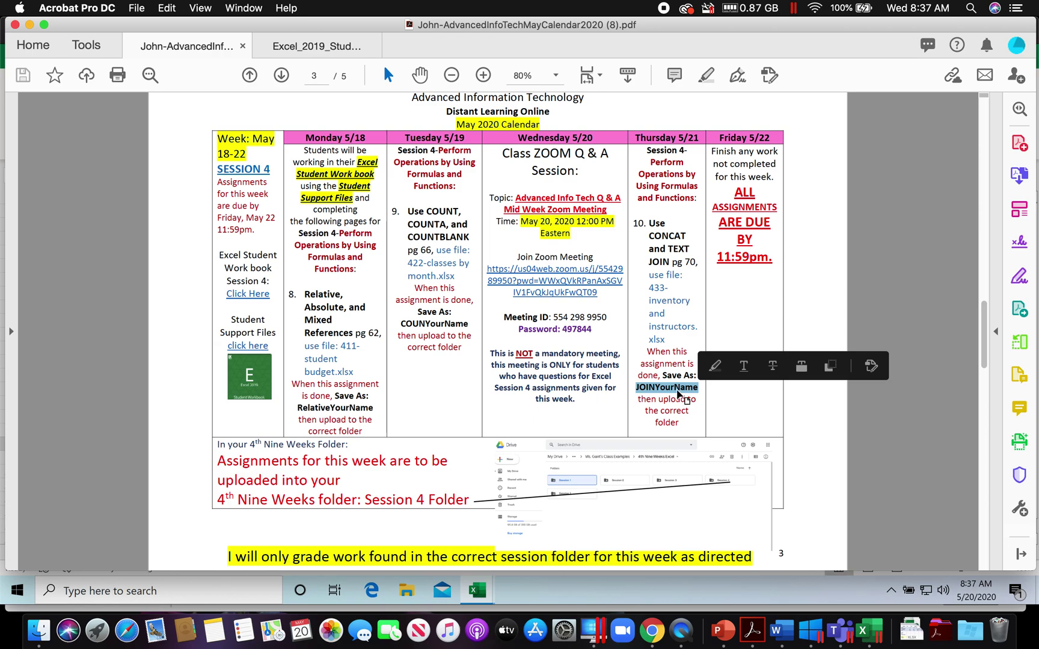
{"action": "right_click", "coordinate": [684, 392]}
{"action": "left_click", "coordinate": [705, 397]}
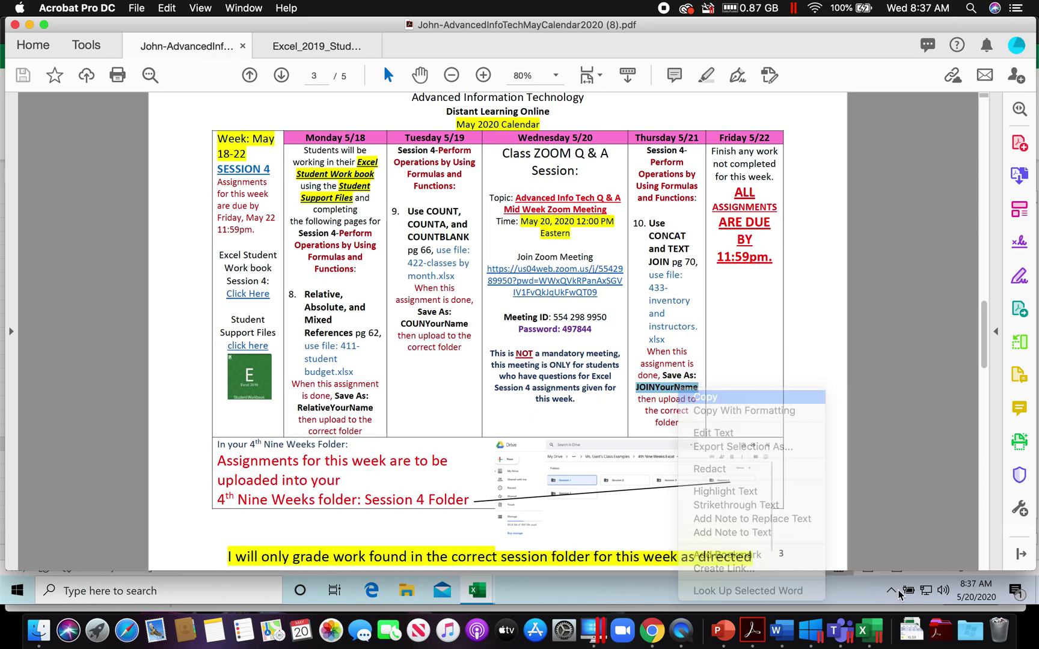
{"action": "left_click", "coordinate": [868, 632]}
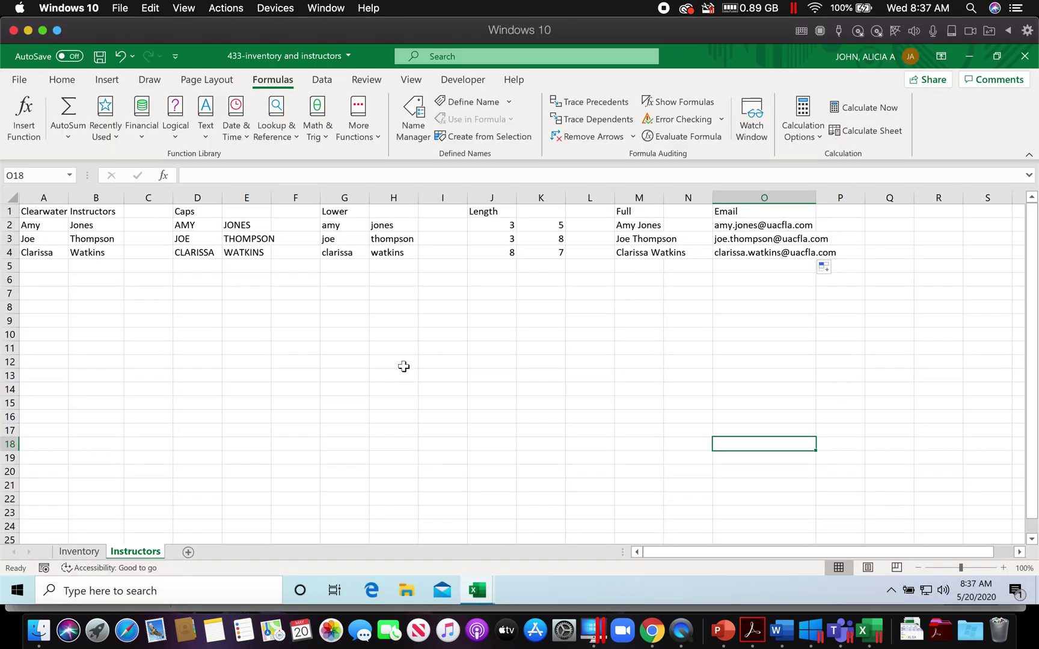
Start Save As and browse to the student's May calendar folder.
{"action": "left_click", "coordinate": [30, 80]}
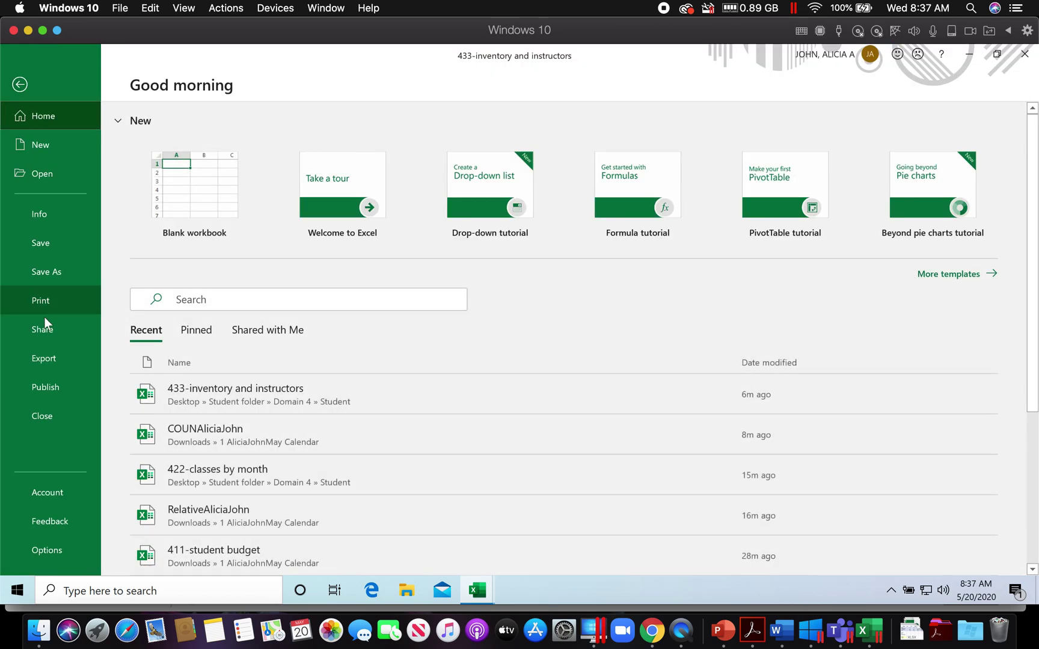
{"action": "left_click", "coordinate": [49, 274]}
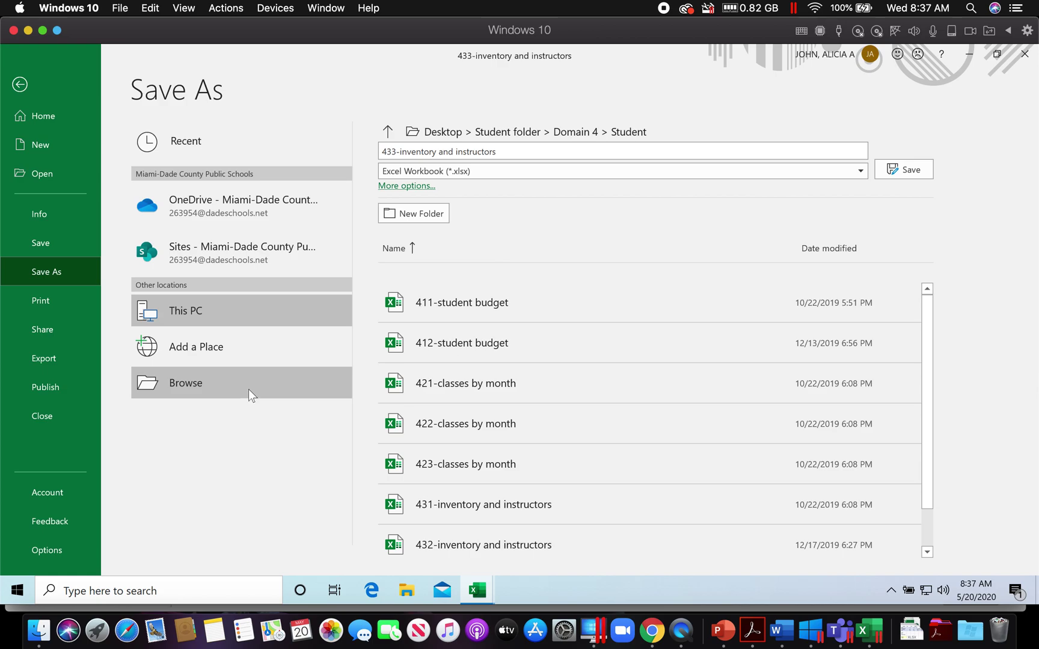
{"action": "left_click", "coordinate": [185, 385]}
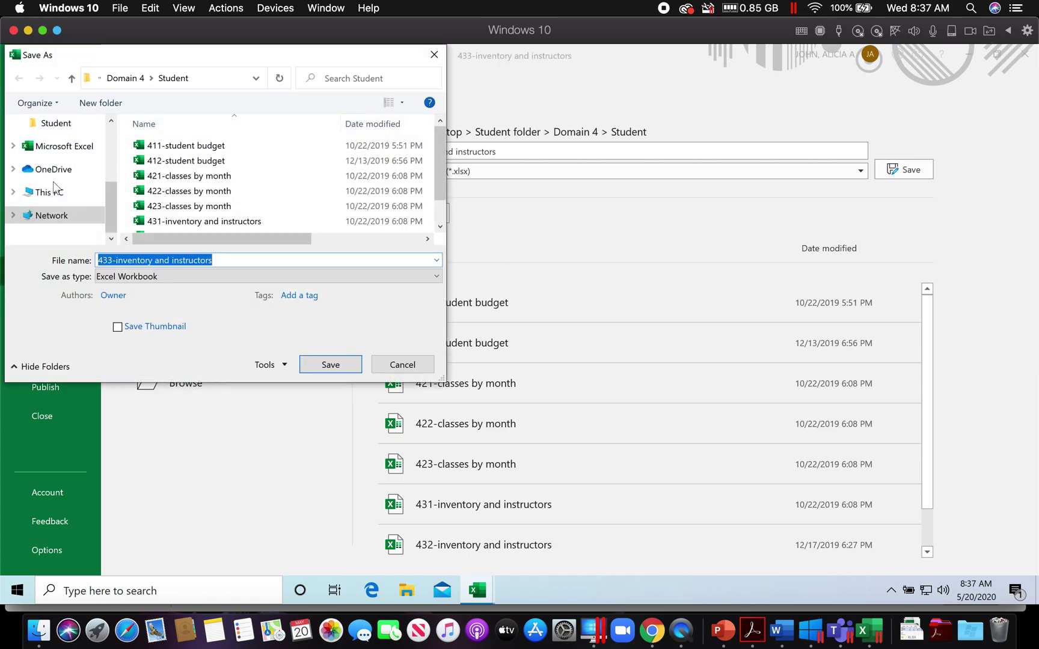
{"action": "scroll", "coordinate": [54, 188], "scroll_direction": "up", "scroll_amount": 3}
{"action": "scroll", "coordinate": [55, 188], "scroll_direction": "up", "scroll_amount": 1}
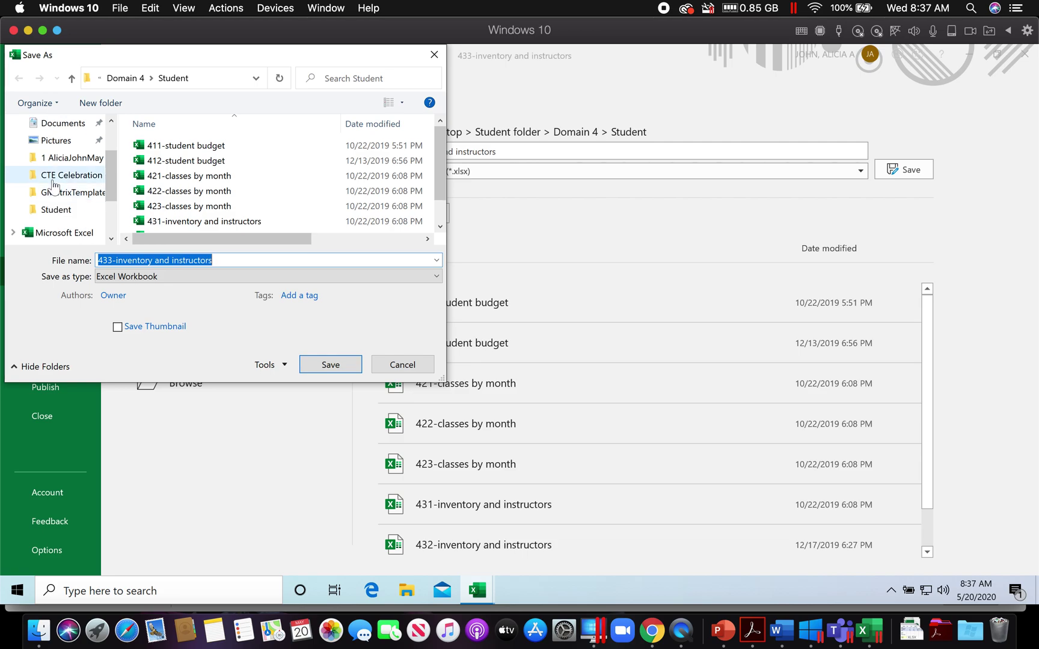
{"action": "left_click", "coordinate": [57, 157]}
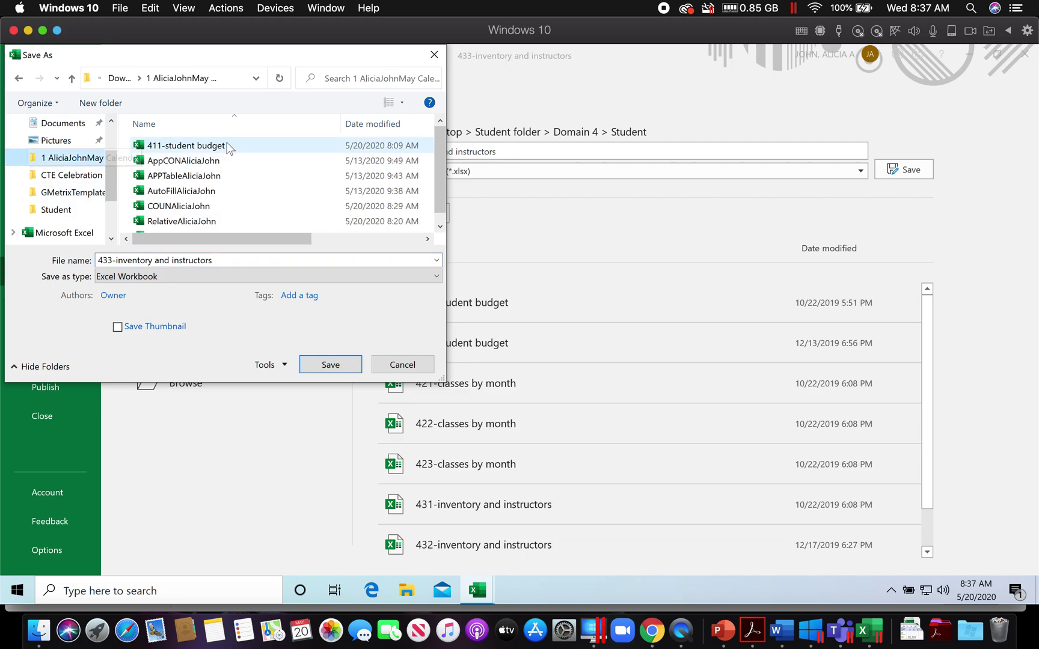
Replace the file name with JOIN plus the student's name and save the workbook.
{"action": "double_click", "coordinate": [178, 261]}
{"action": "left_click", "coordinate": [175, 261]}
{"action": "left_click_drag", "start_coordinate": [212, 262], "coordinate": [77, 262]}
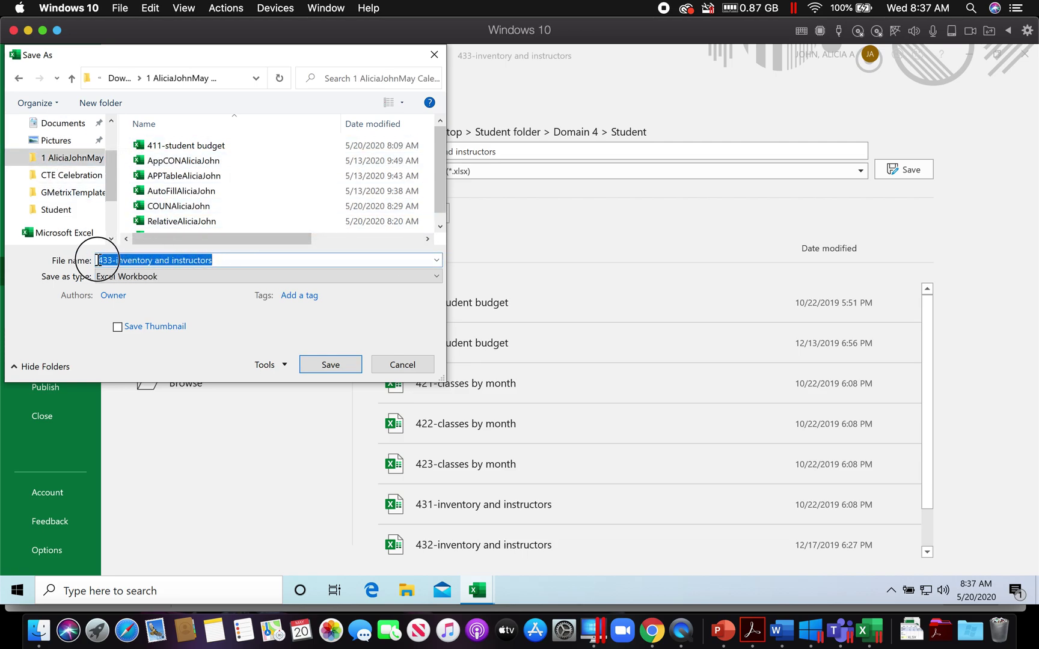
{"action": "key", "text": "ctrl+v"}
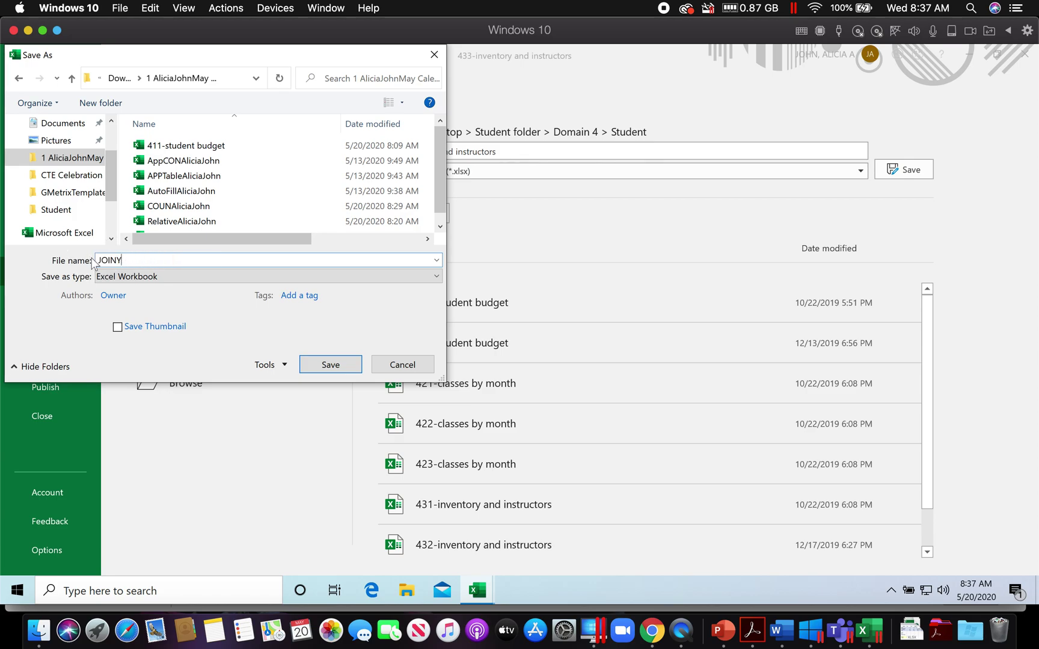
{"action": "type", "text": "AliciaJohn"}
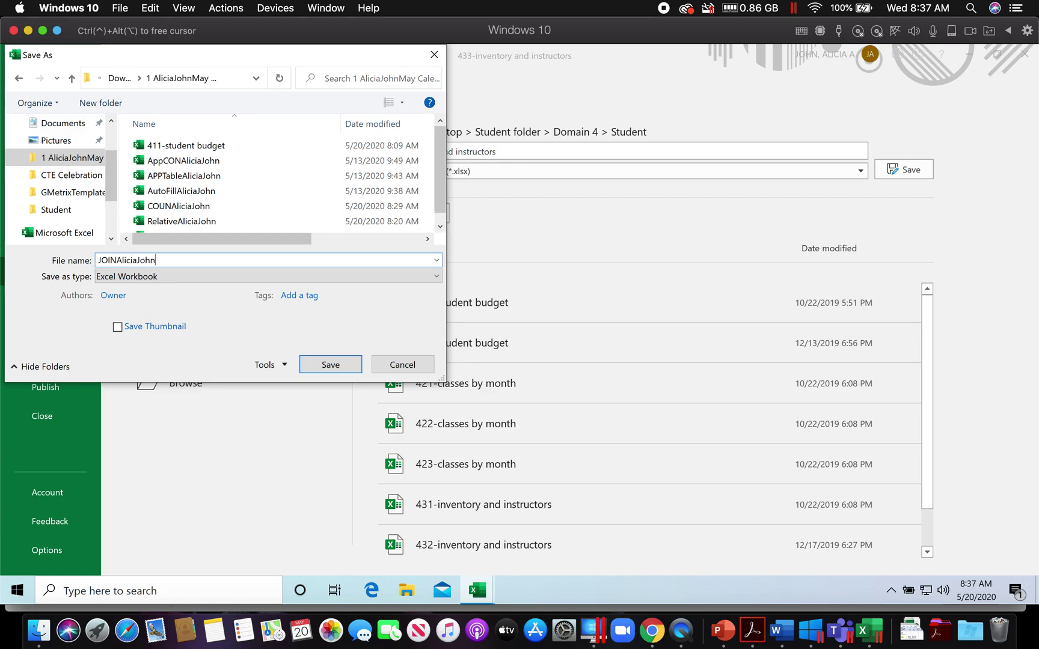
{"action": "left_click", "coordinate": [325, 368]}
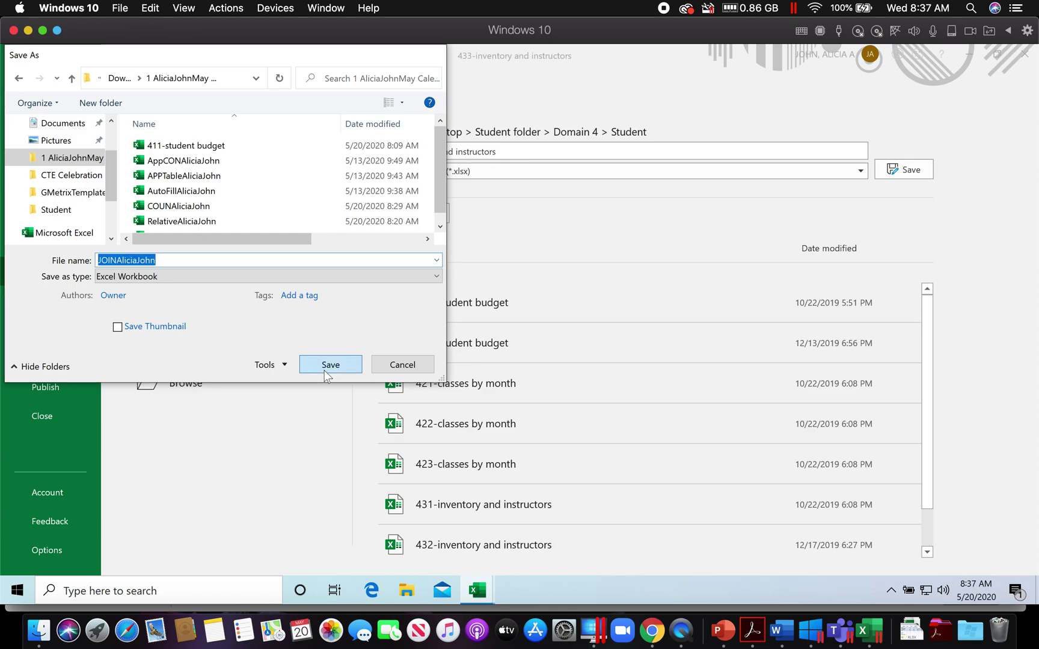
Upload the JOIN workbook into the Drive Session 4 folder via Upload files.
{"action": "left_click", "coordinate": [652, 630]}
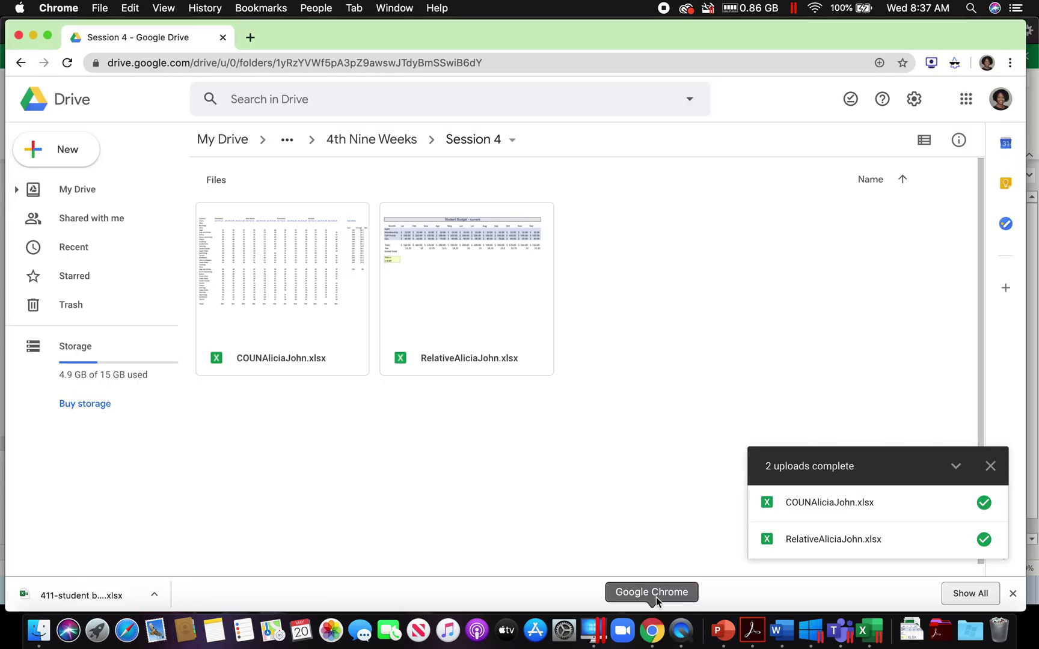
{"action": "right_click", "coordinate": [646, 292]}
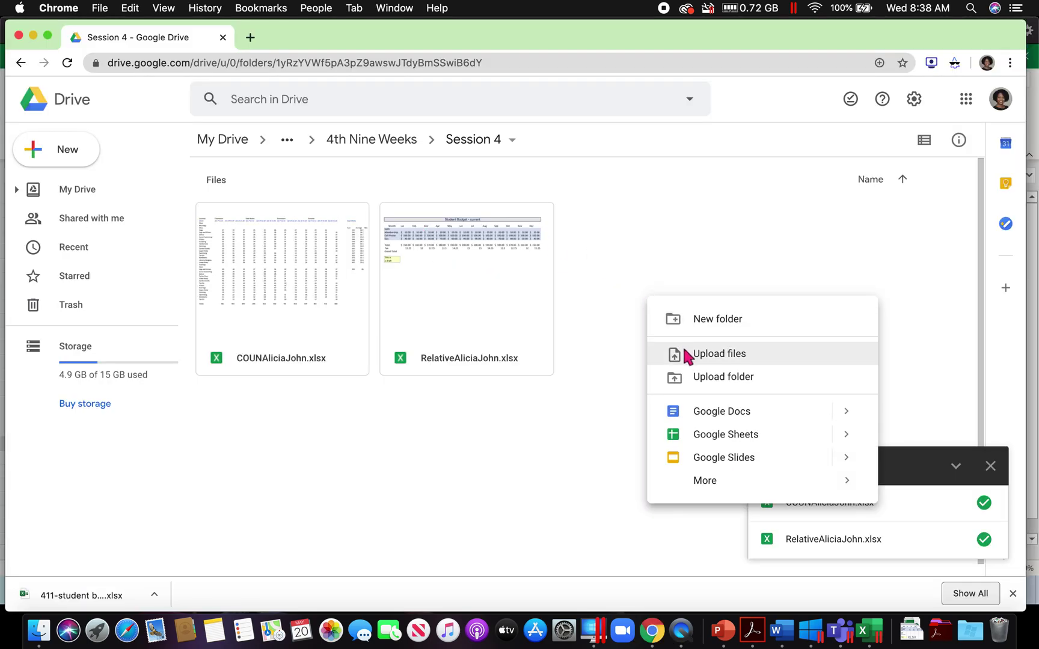
{"action": "left_click", "coordinate": [690, 356]}
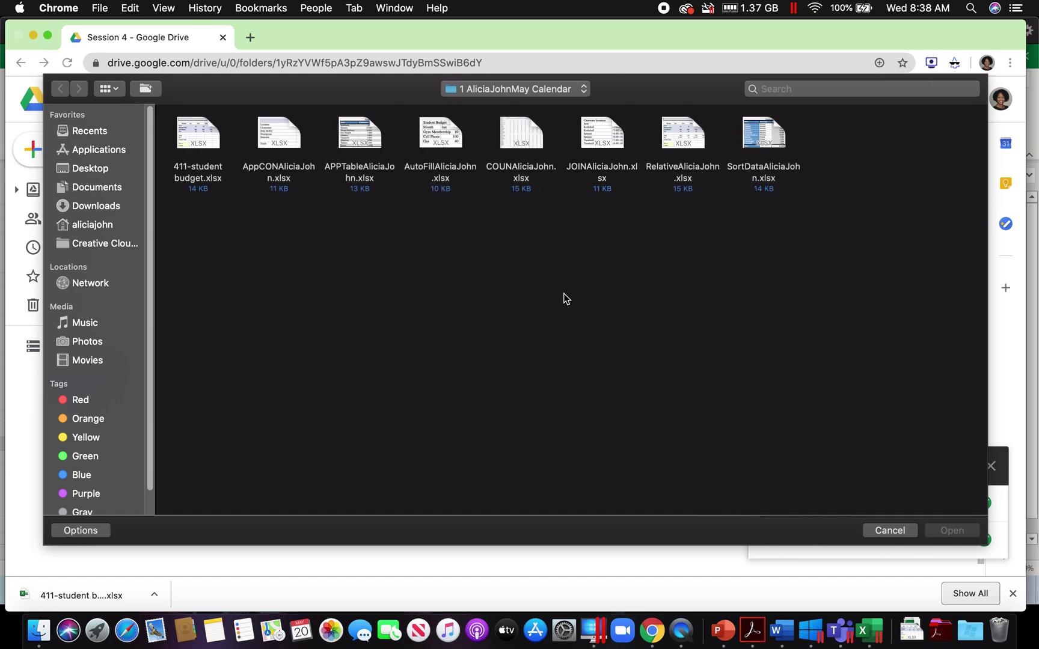
{"action": "left_click", "coordinate": [751, 630]}
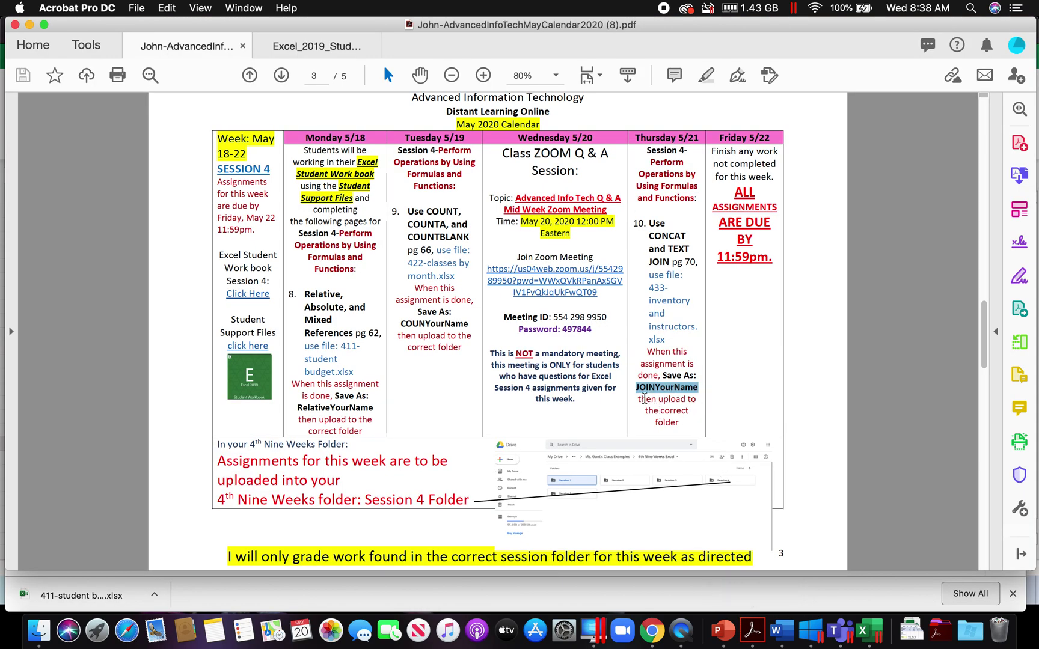
{"action": "left_click", "coordinate": [864, 631]}
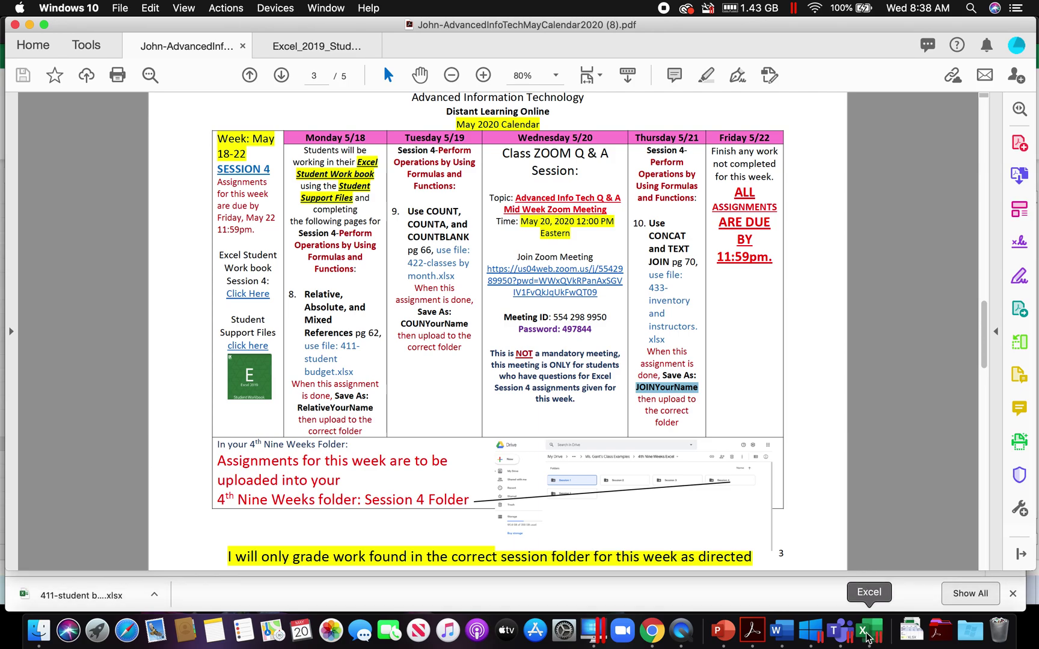
{"action": "left_click", "coordinate": [653, 639]}
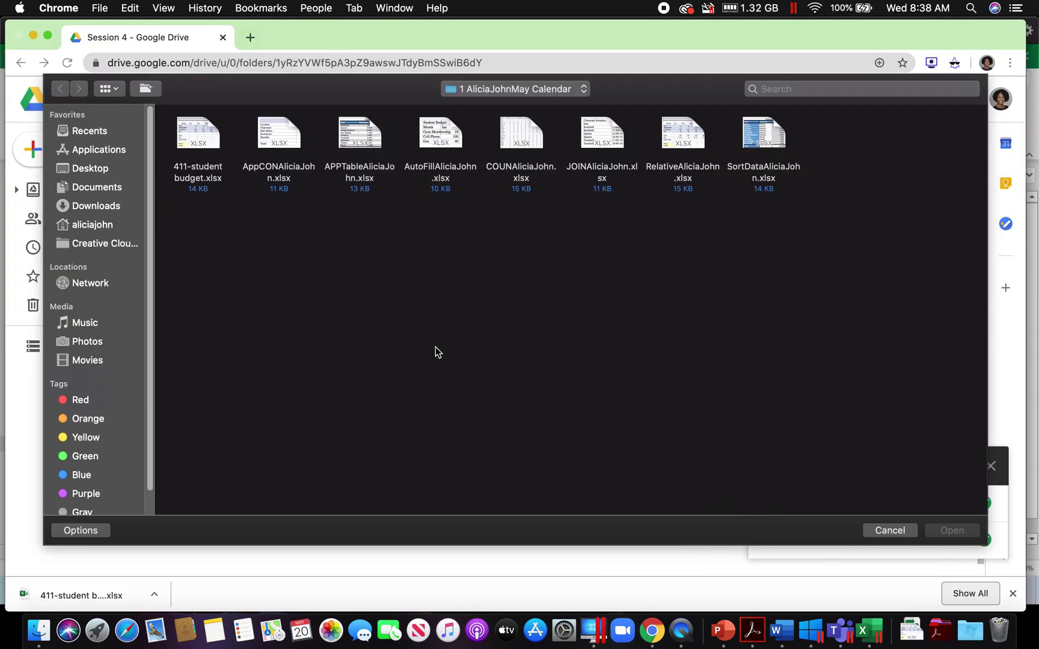
{"action": "left_click", "coordinate": [569, 154]}
{"action": "left_click", "coordinate": [956, 532]}
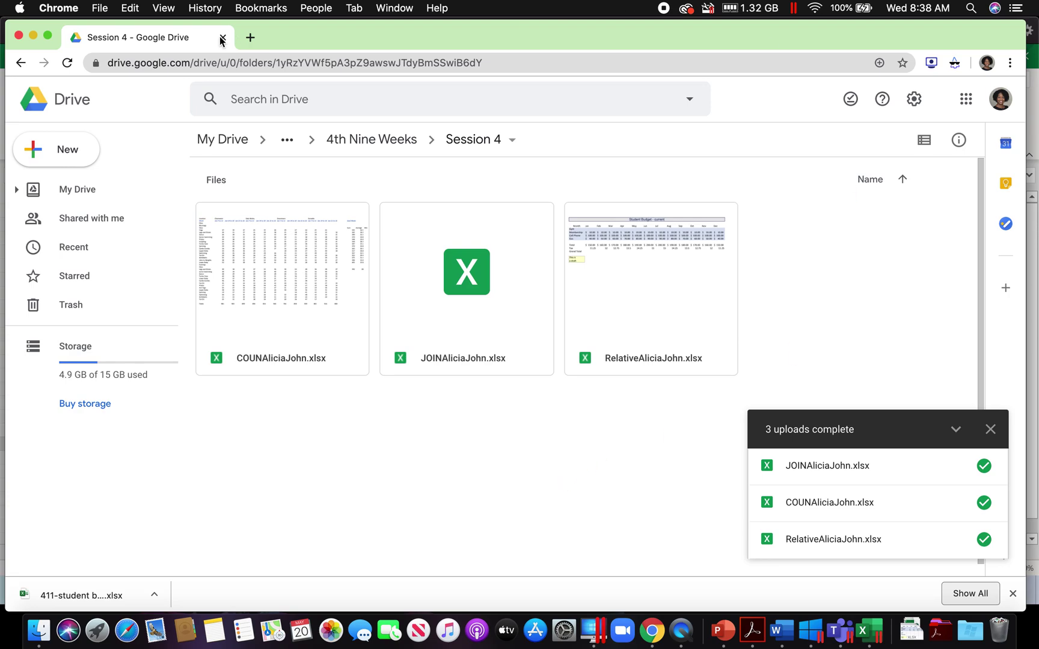
Back out of the folder tree, re-enter Session 4 via 4th Nine Weeks, and dismiss the uploads summary.
{"action": "left_click", "coordinate": [20, 64]}
{"action": "left_click", "coordinate": [20, 64]}
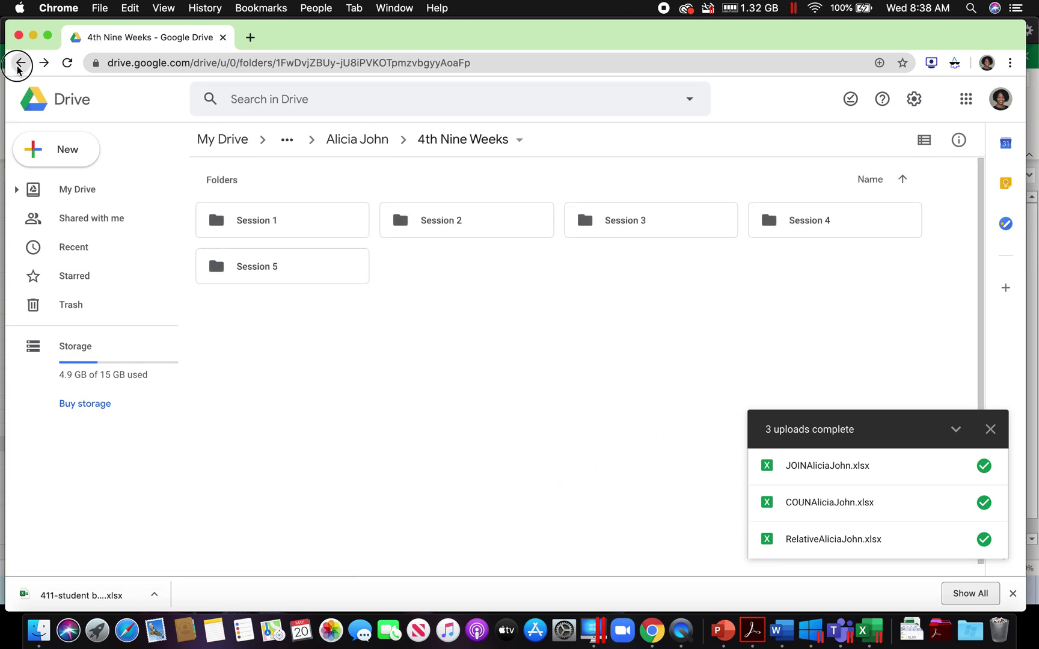
{"action": "left_click", "coordinate": [20, 64]}
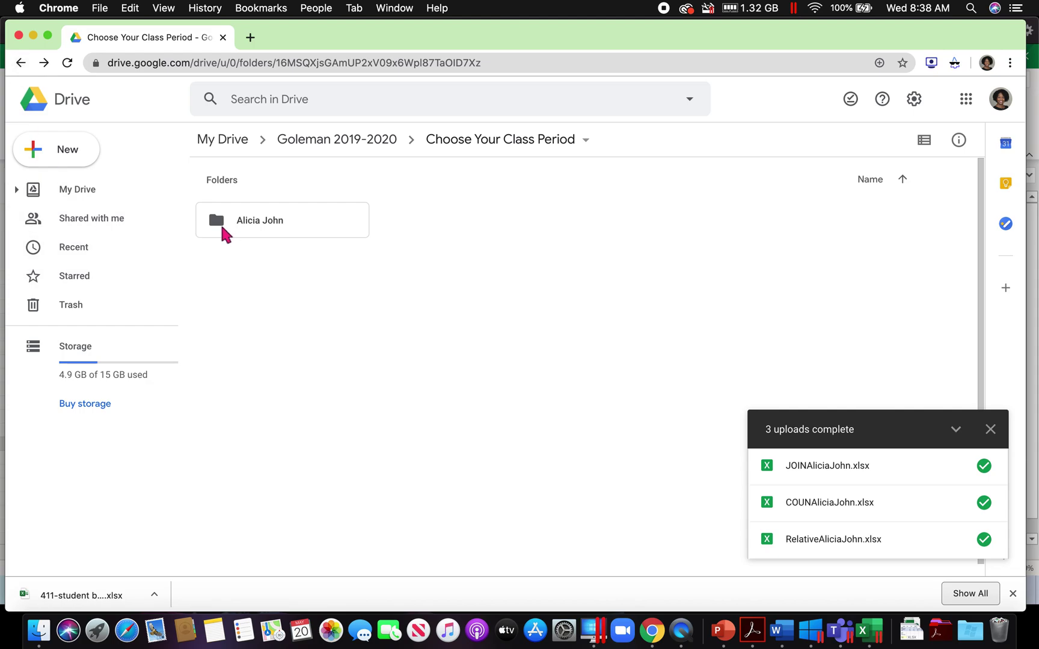
{"action": "left_click", "coordinate": [268, 232]}
{"action": "double_click", "coordinate": [268, 232]}
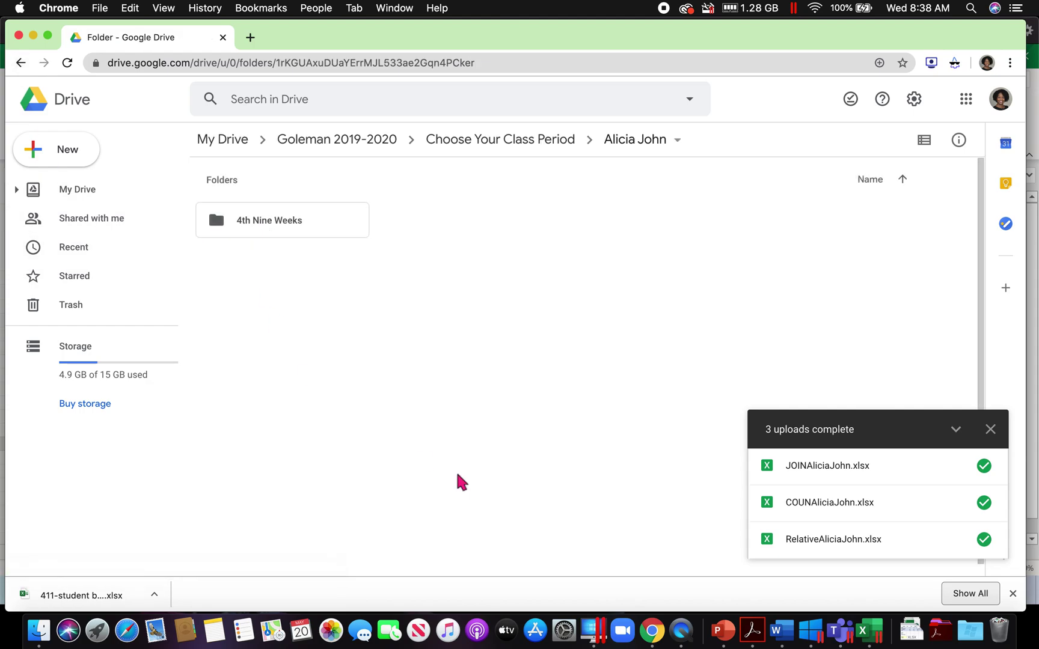
{"action": "left_click", "coordinate": [270, 230]}
{"action": "double_click", "coordinate": [269, 230]}
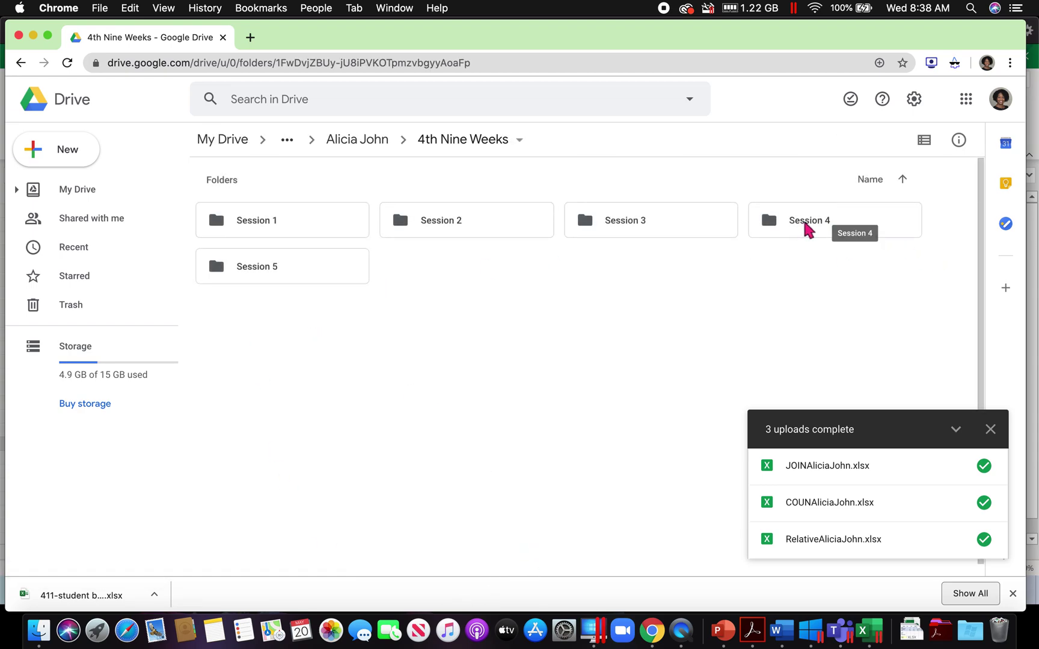
{"action": "double_click", "coordinate": [805, 226]}
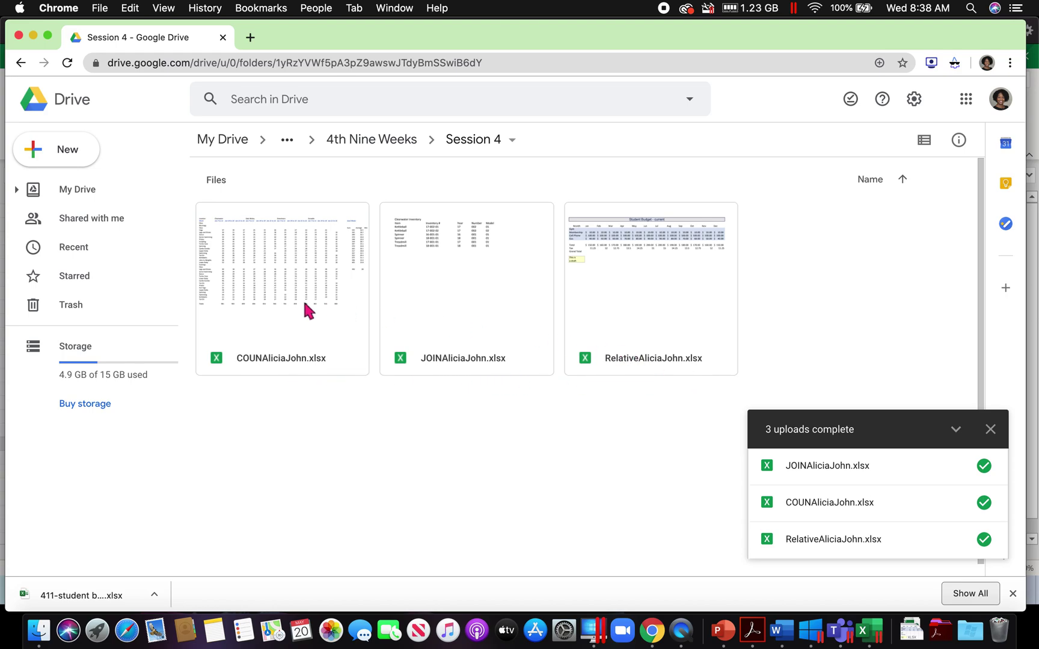
{"action": "left_click", "coordinate": [990, 429]}
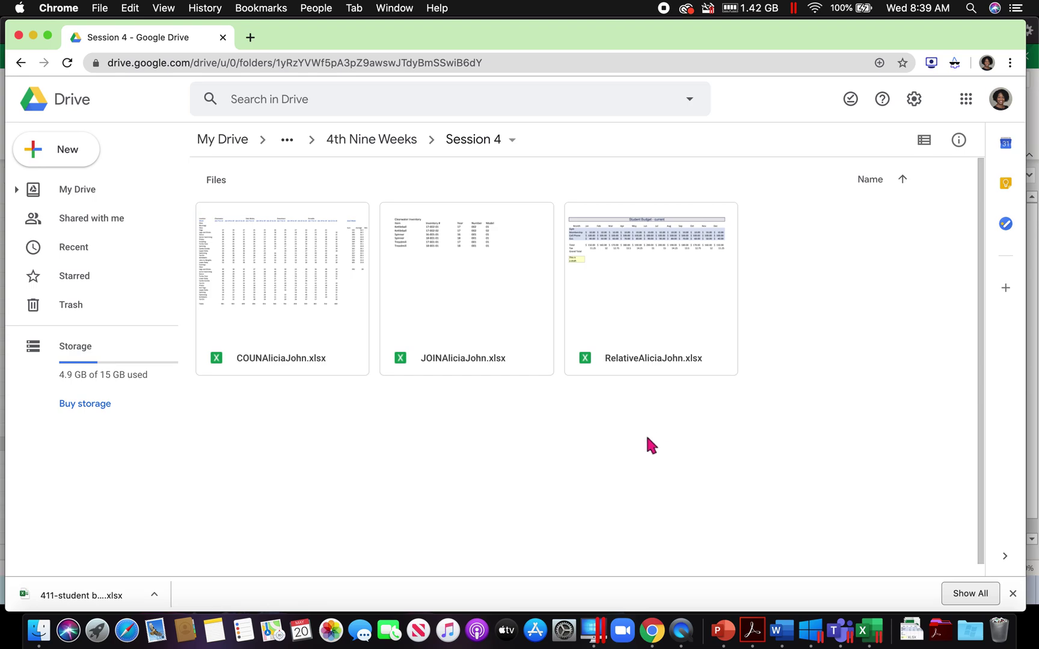
From My Drive, re-open 2019-2020 > Choose Your Class Period > student folder > 4th Nine Weeks > Session 4.
{"action": "left_click", "coordinate": [87, 227]}
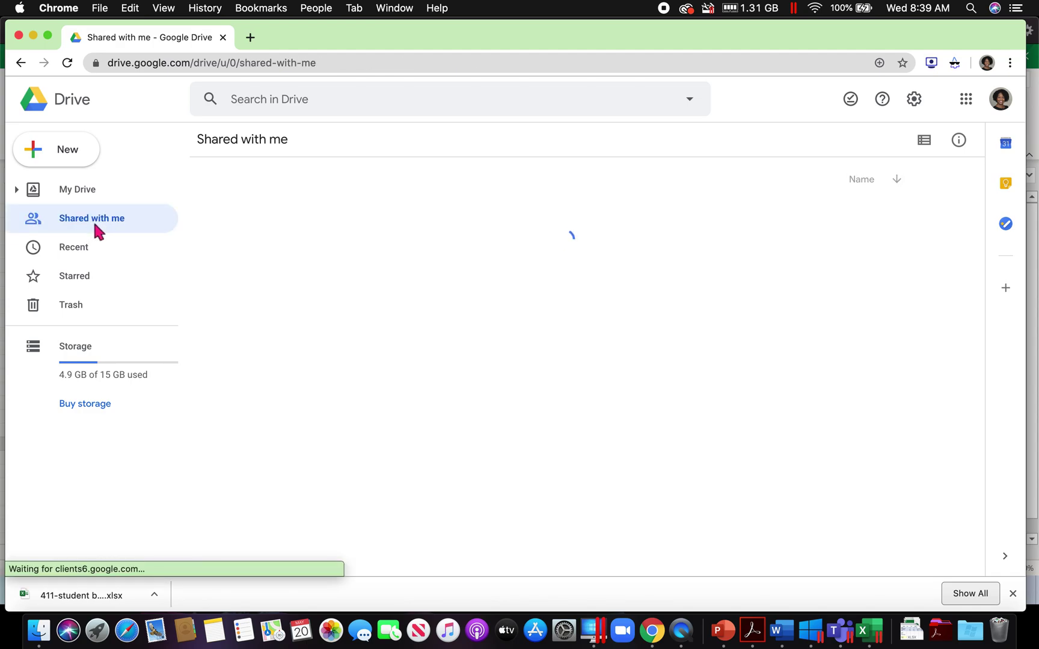
{"action": "left_click", "coordinate": [80, 202]}
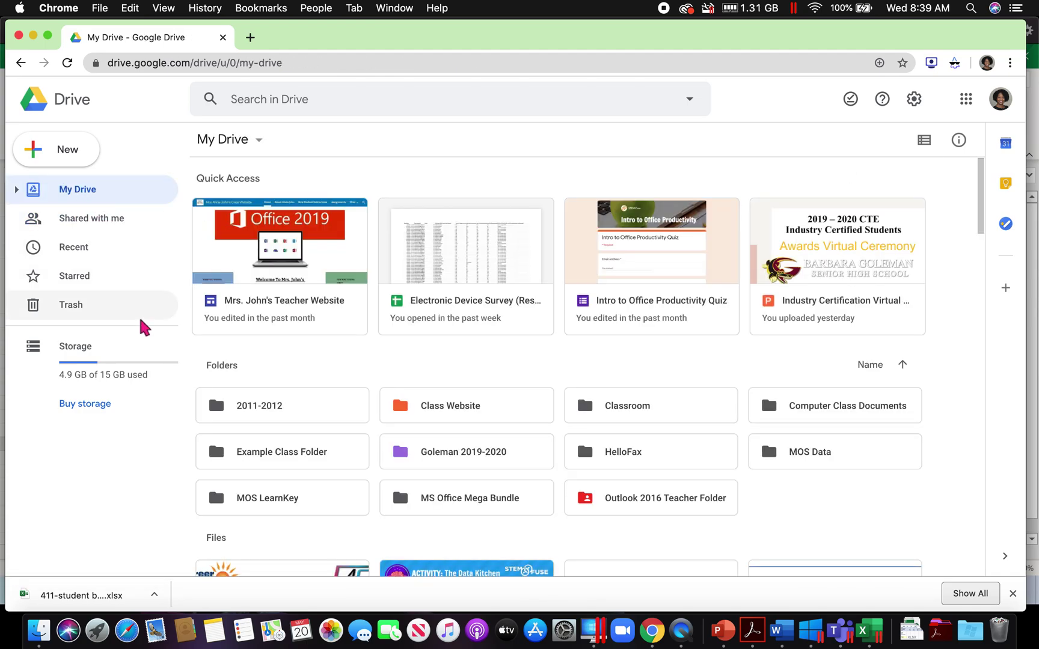
{"action": "double_click", "coordinate": [474, 461]}
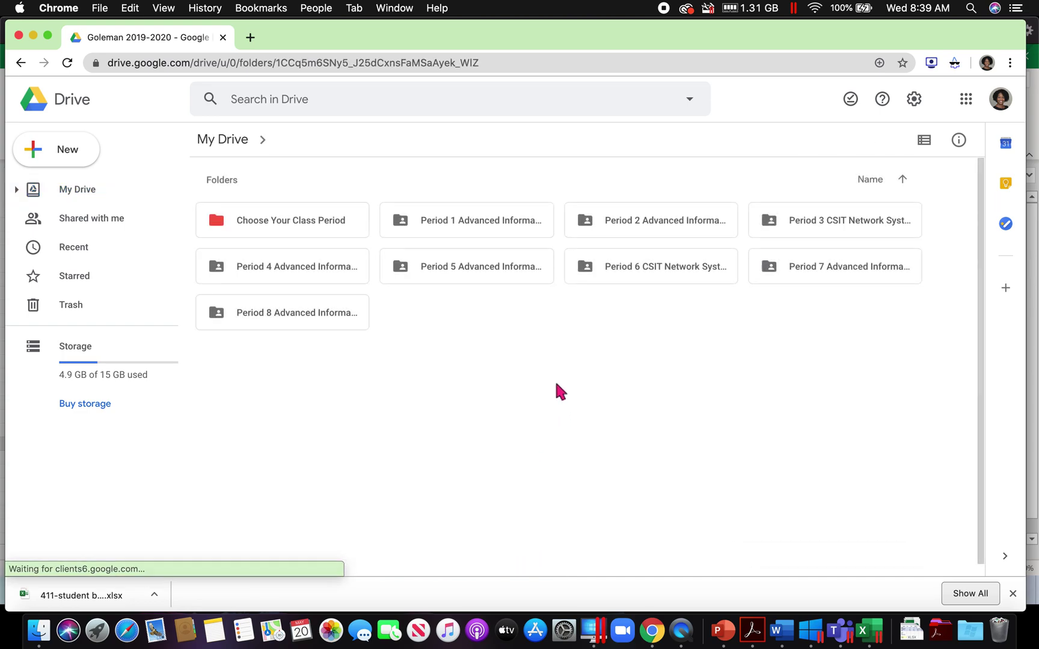
{"action": "left_click", "coordinate": [285, 228]}
{"action": "double_click", "coordinate": [284, 228]}
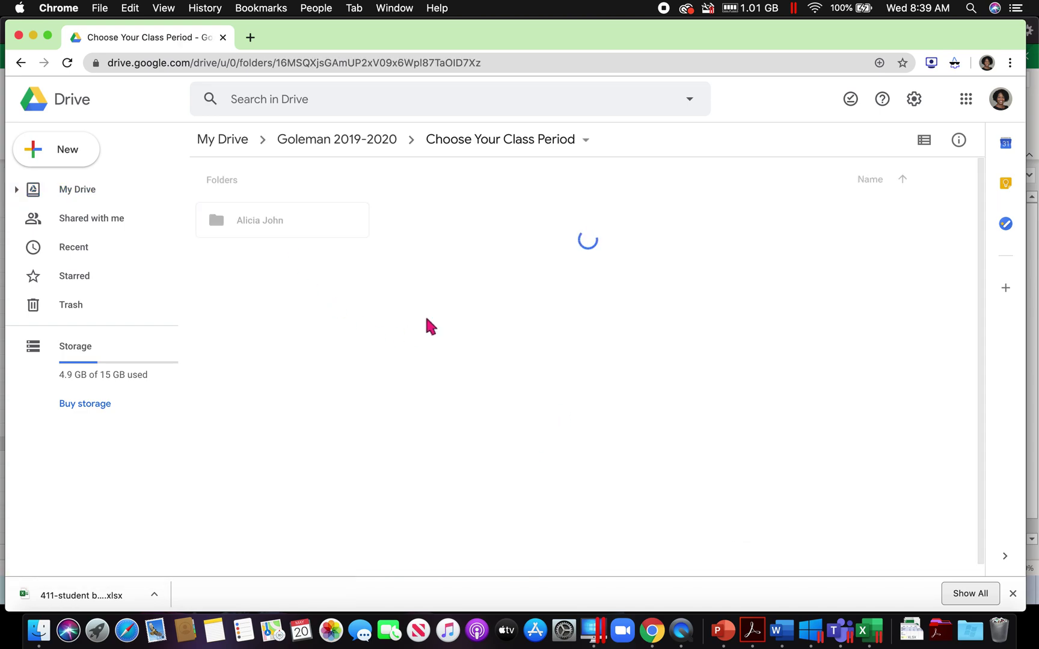
{"action": "double_click", "coordinate": [258, 231]}
{"action": "double_click", "coordinate": [268, 232]}
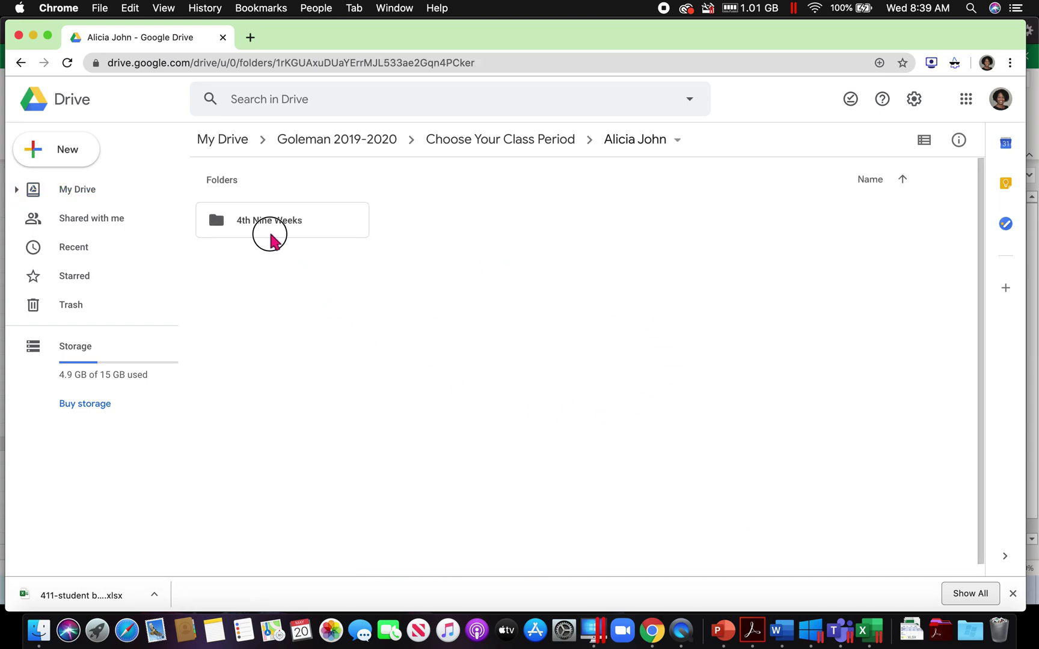
{"action": "double_click", "coordinate": [848, 227]}
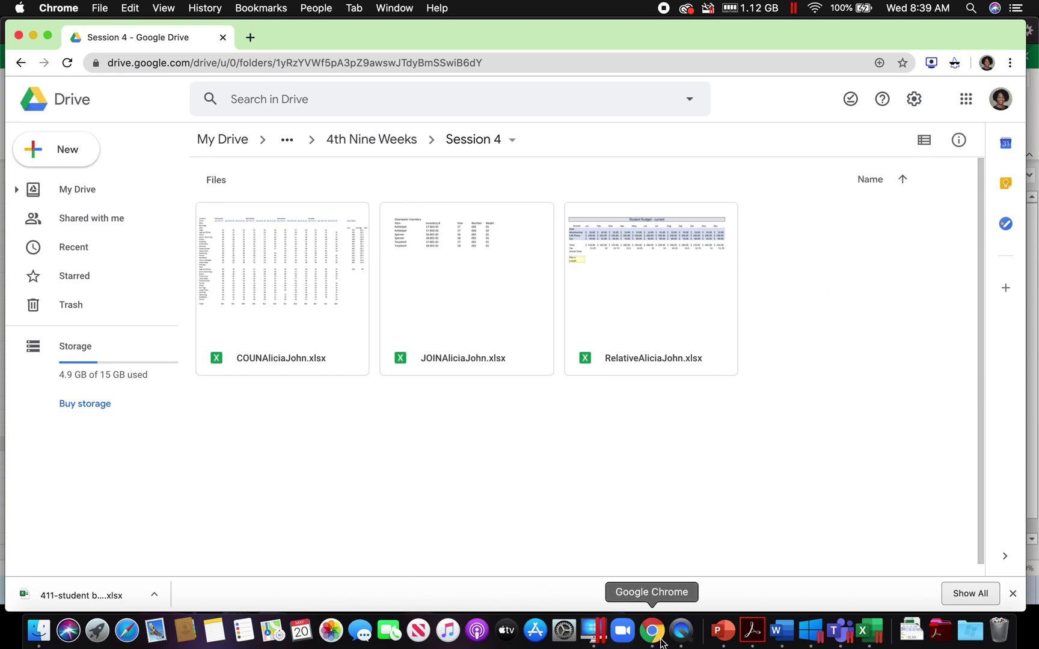
Show the calendar PDF at the May 18-22 week page.
{"action": "left_click", "coordinate": [751, 630]}
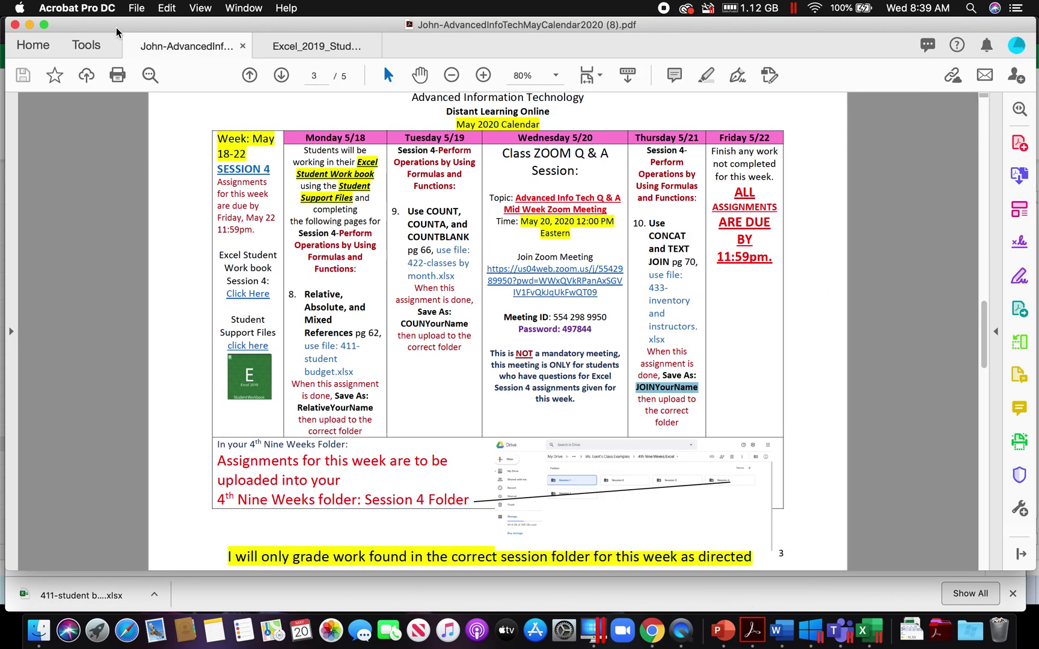
{"action": "left_click", "coordinate": [282, 75]}
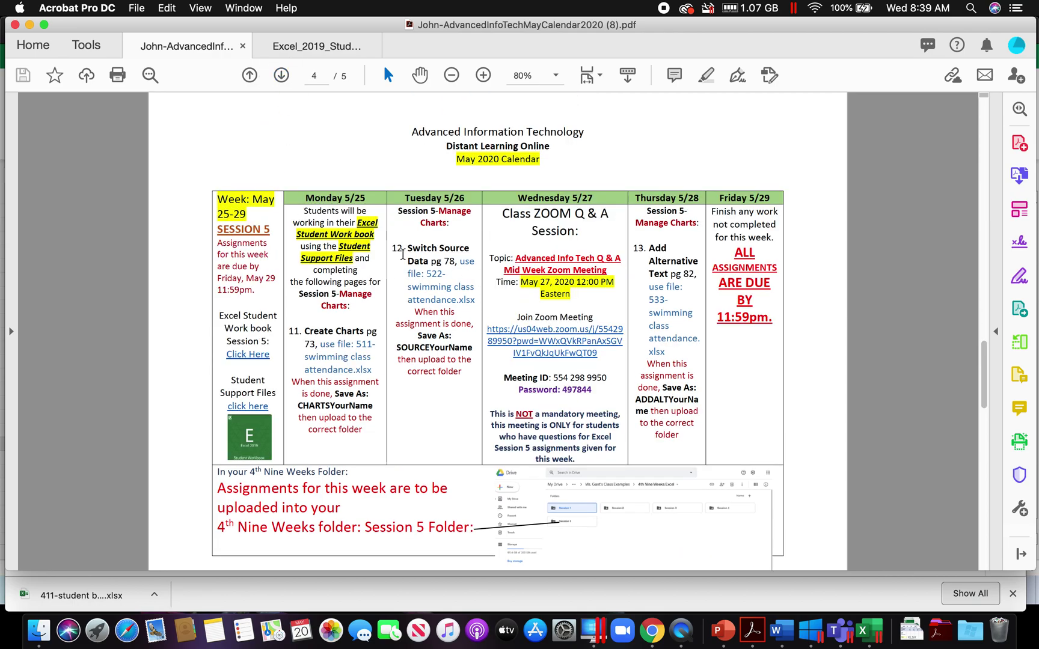
{"action": "left_click", "coordinate": [249, 75]}
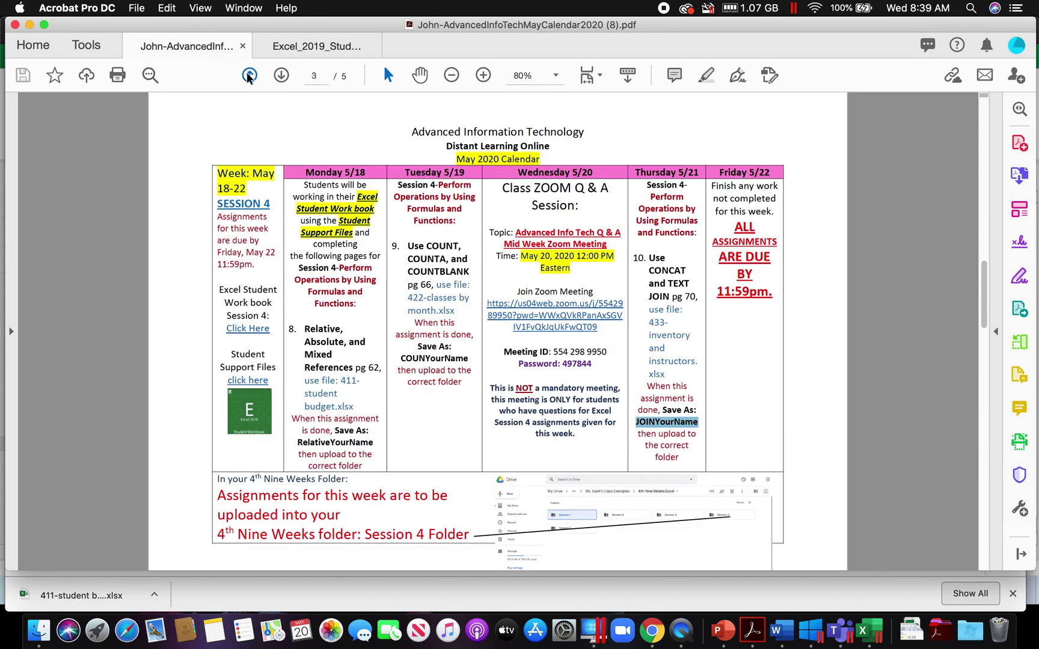